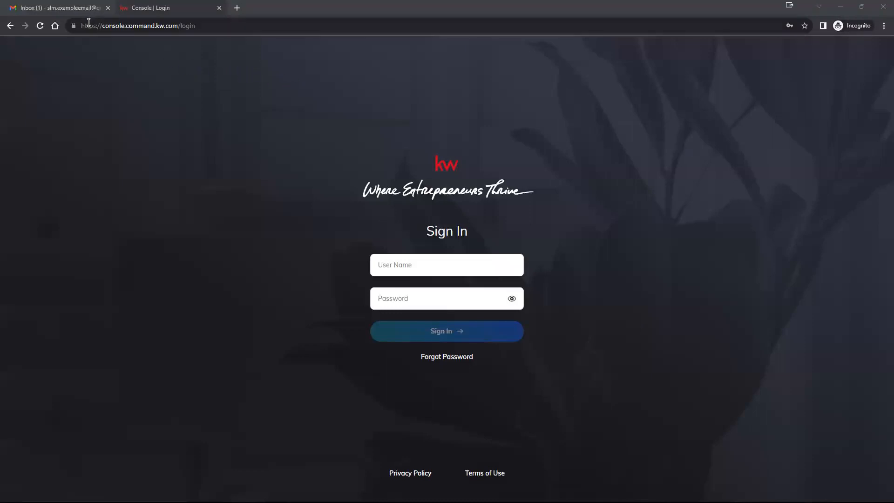
# Step: Check which Google account is signed in to Gmail, then start a new browser tab
pyautogui.click(80, 9)
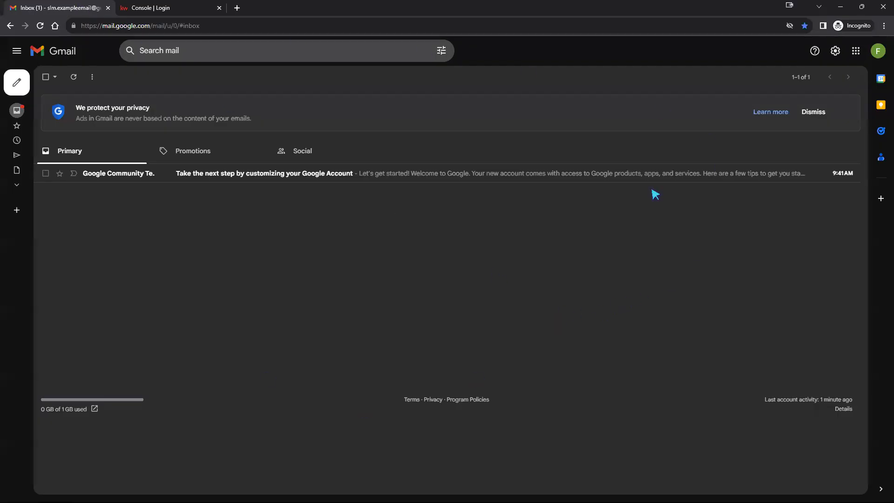
pyautogui.click(876, 53)
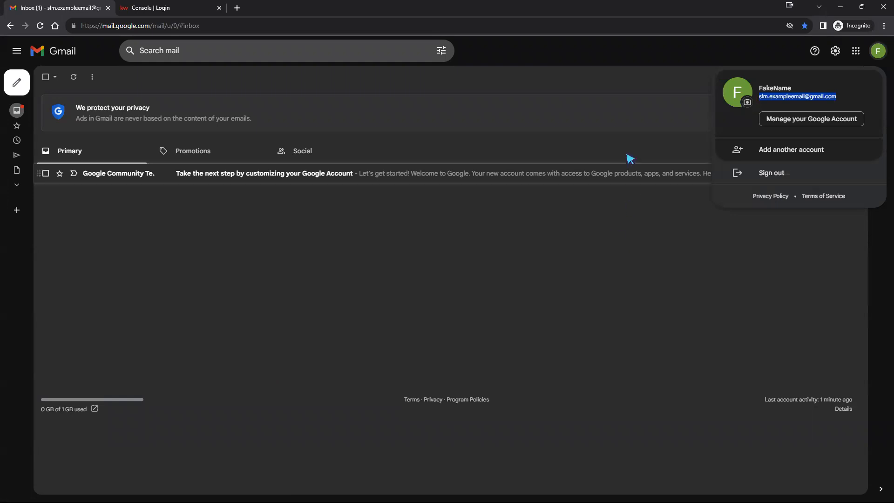
pyautogui.click(607, 257)
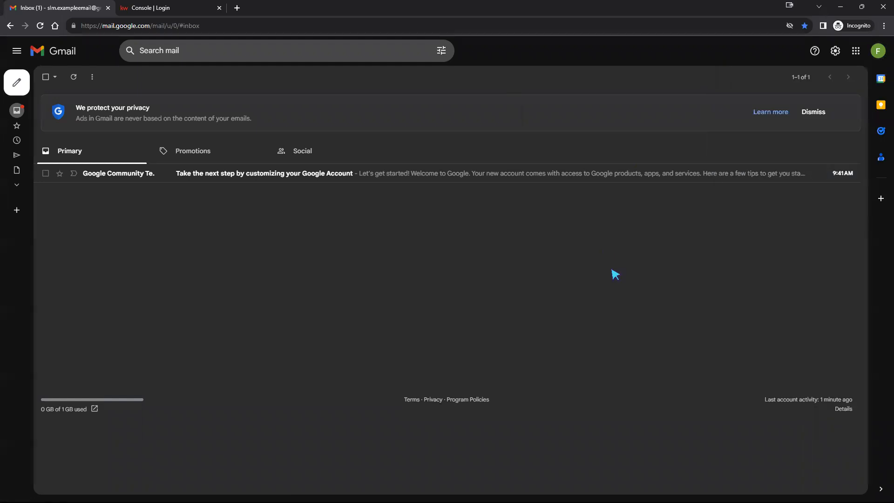
pyautogui.click(237, 7)
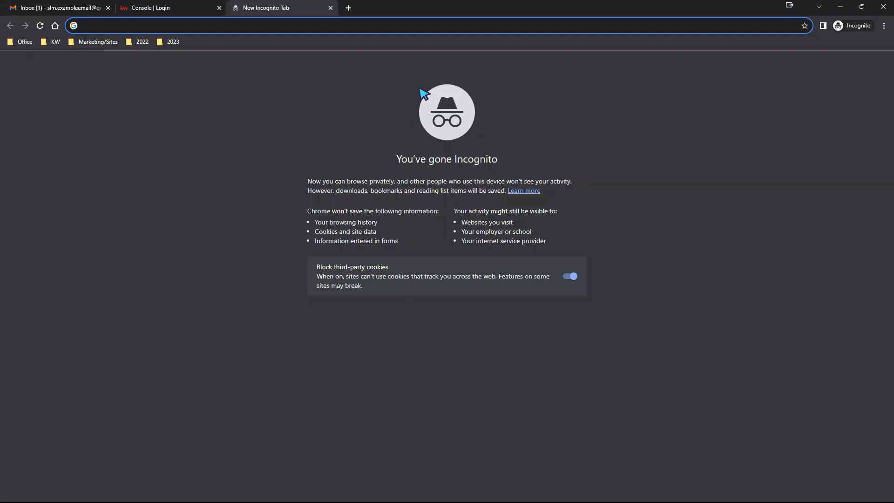
# Step: Load facebook.com and copy the signed-in Gmail address from the Google account popup
pyautogui.write('facebook.')
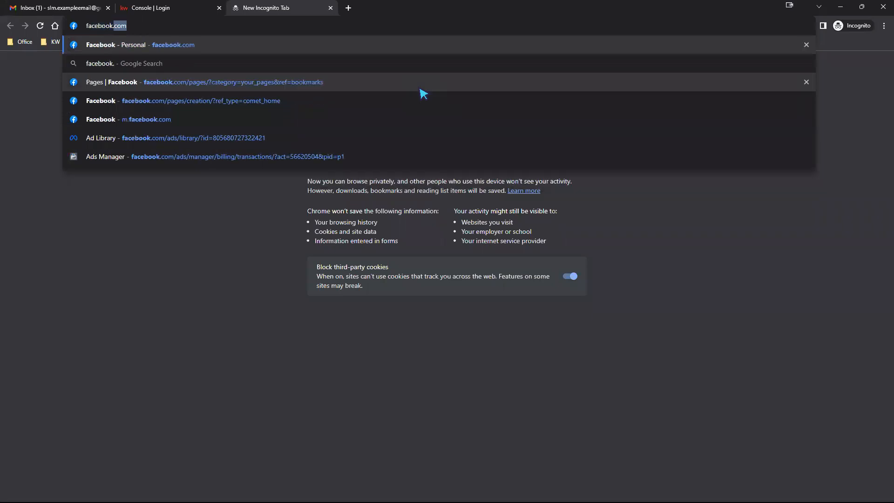
pyautogui.write('com')
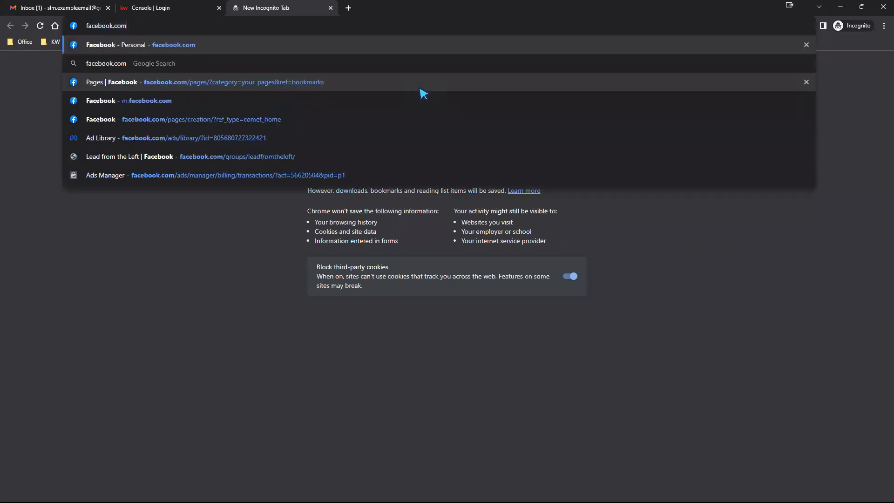
pyautogui.click(227, 45)
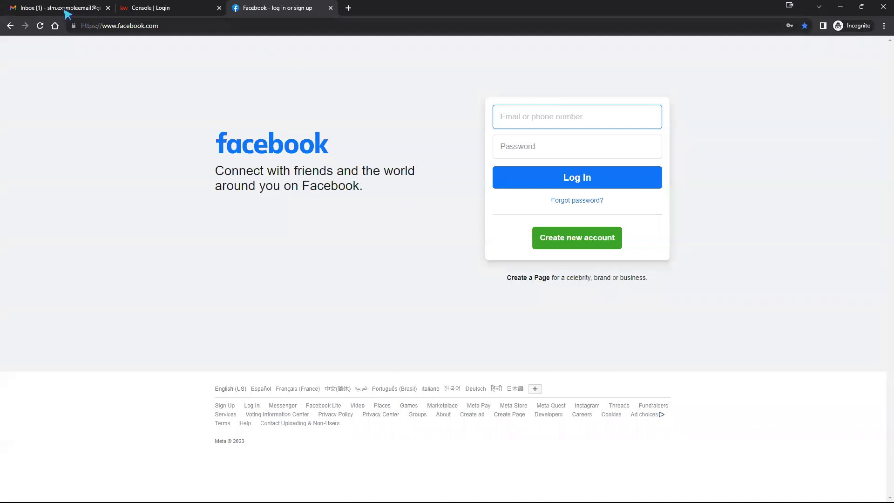
pyautogui.click(47, 8)
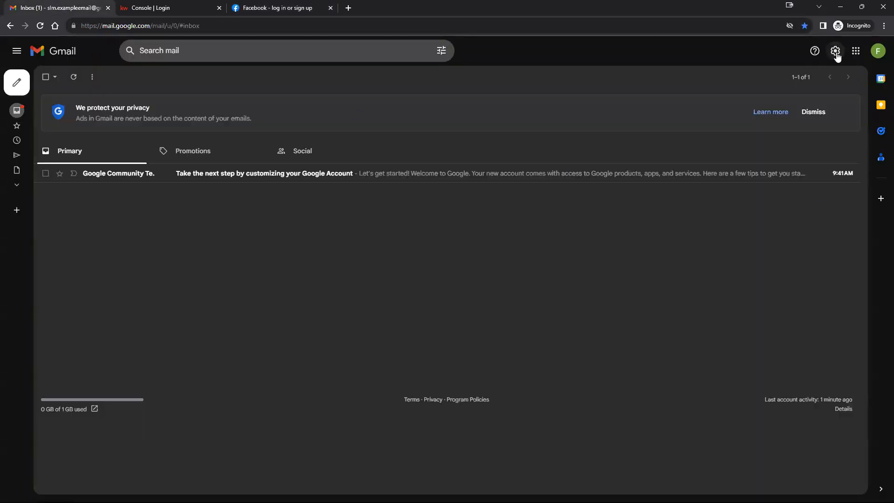
pyautogui.click(879, 51)
pyautogui.tripleClick(834, 96)
pyautogui.rightClick(837, 99)
pyautogui.click(678, 106)
# Step: Paste the Gmail address into Facebook's login email field and start creating a new account
pyautogui.click(261, 8)
pyautogui.rightClick(608, 118)
pyautogui.click(625, 190)
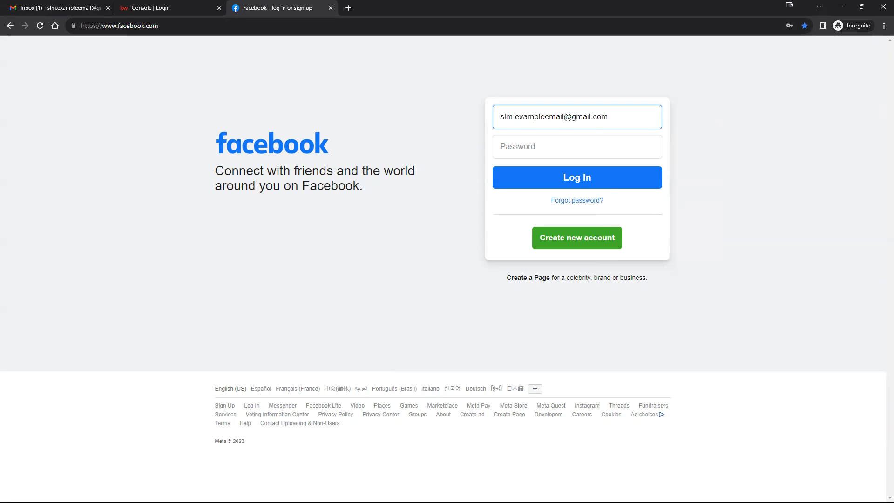
pyautogui.click(557, 243)
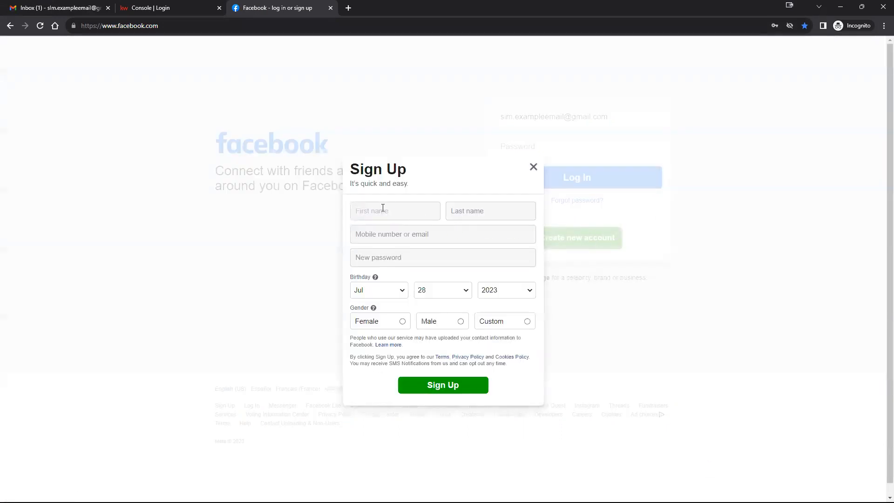
# Step: Enter a first and last name in the sign-up form, capitalising the first name
pyautogui.write('Fake')
pyautogui.press('Tab')
pyautogui.write('Name')
pyautogui.moveTo(386, 212); pyautogui.dragTo(341, 216)
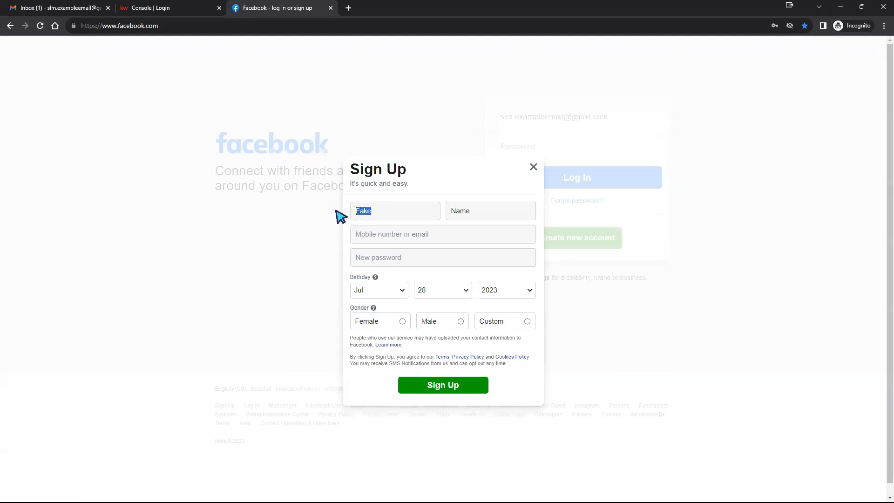
pyautogui.write('nota')
pyautogui.click(359, 213)
pyautogui.press('BackSpace')
pyautogui.write('N')
# Step: Fill in the mobile number and a new password
pyautogui.click(374, 233)
pyautogui.click(443, 266)
pyautogui.click(440, 239)
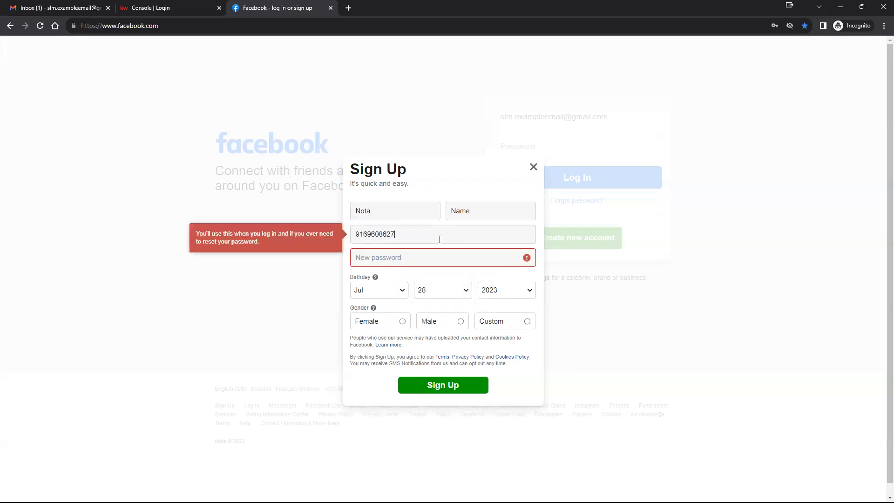
pyautogui.click(429, 256)
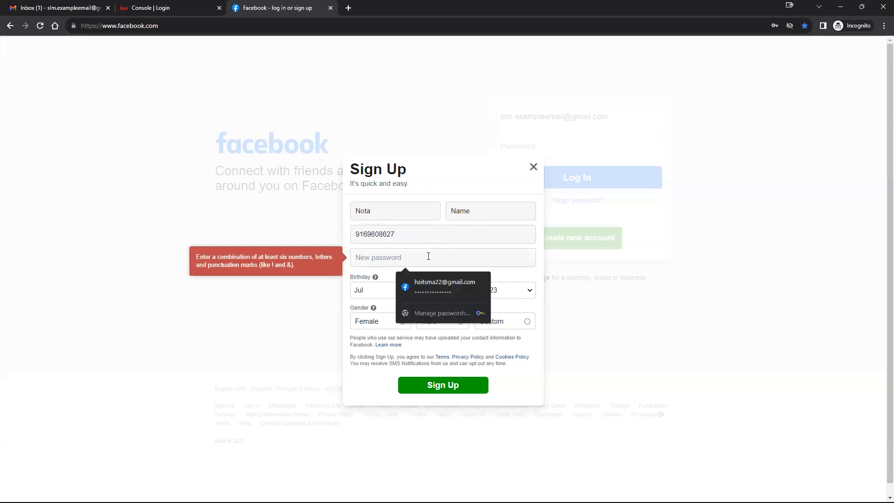
pyautogui.write('•••••••••')
pyautogui.click(502, 274)
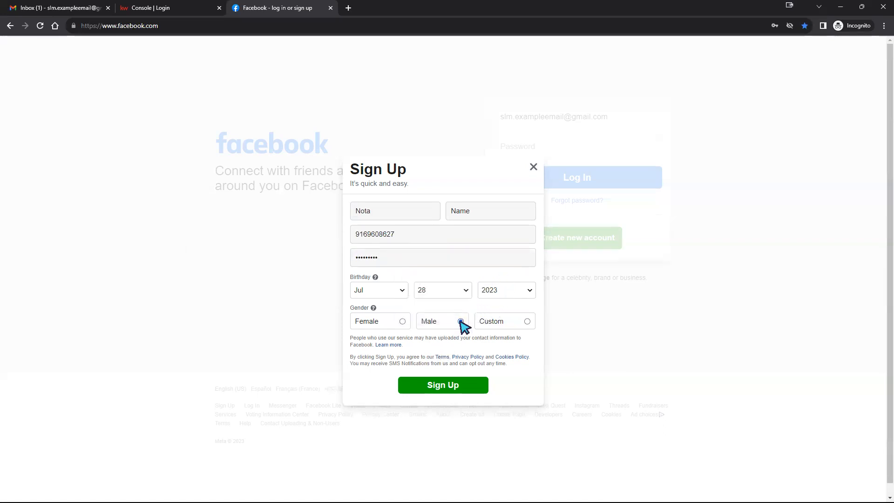
# Step: Set gender to Male and birth year to 1990, then submit the sign-up form
pyautogui.click(510, 322)
pyautogui.click(454, 294)
pyautogui.click(512, 292)
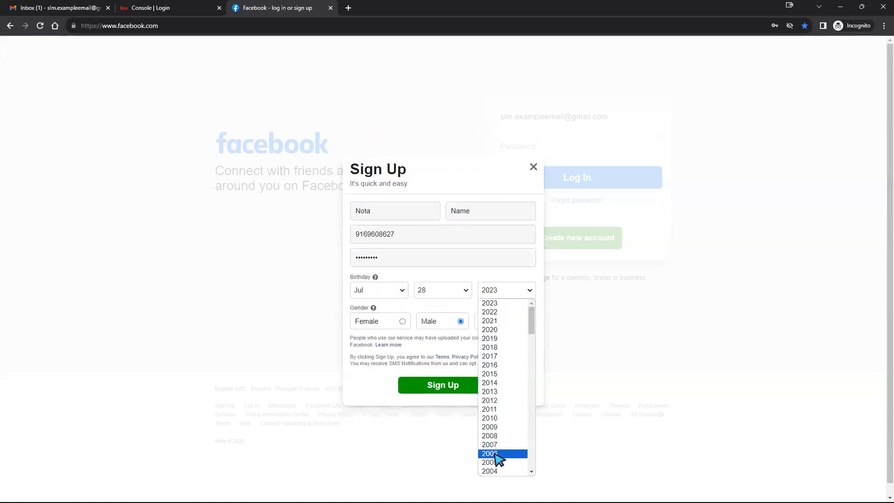
pyautogui.scroll(-12, 506, 448)
pyautogui.scroll(8, 510, 311)
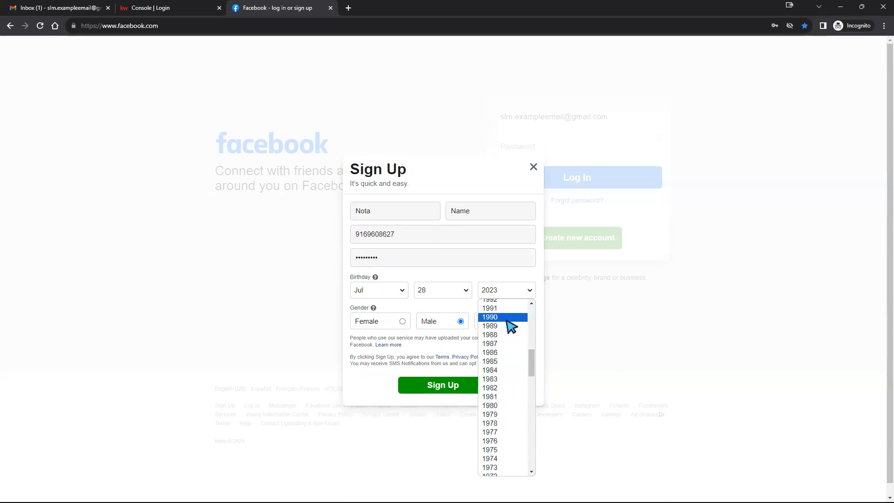
pyautogui.click(511, 315)
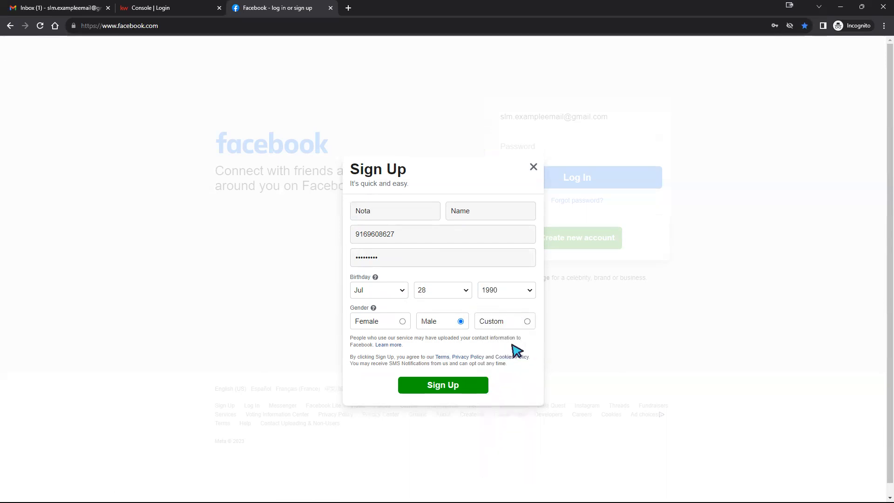
pyautogui.click(453, 385)
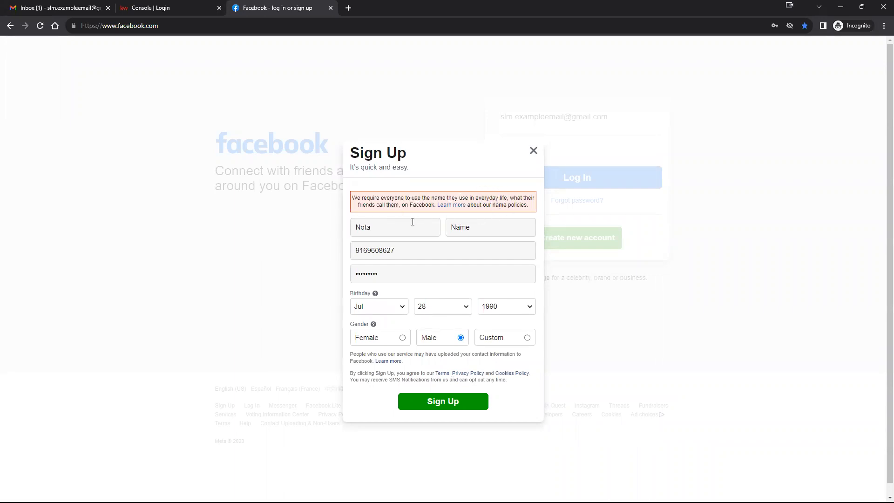
# Step: Replace the rejected surname with a new one and resubmit the sign-up form
pyautogui.click(455, 228)
pyautogui.write('nameam')
pyautogui.doubleClick(489, 227)
pyautogui.write('namea')
pyautogui.click(472, 403)
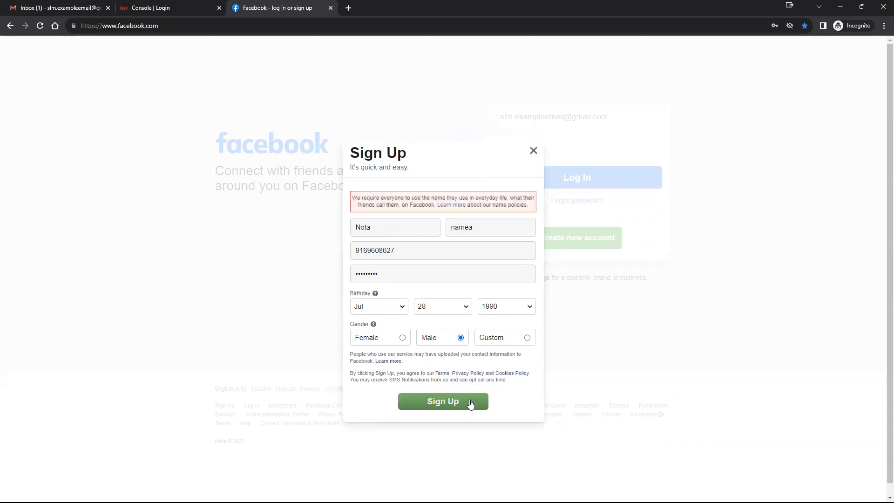
# Step: Swap the surname for yet another one and submit the form again
pyautogui.doubleClick(478, 226)
pyautogui.write('sdjb')
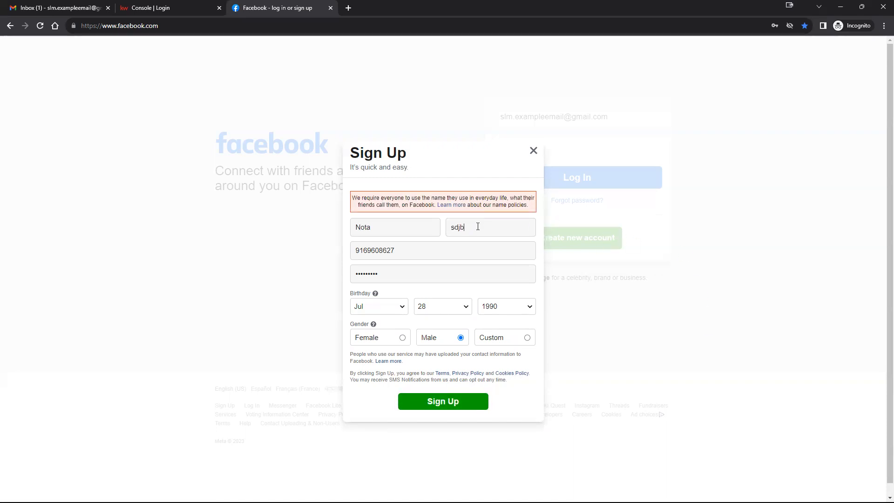
pyautogui.press('BackSpace')
pyautogui.press('BackSpace')
pyautogui.write('toeda')
pyautogui.click(455, 405)
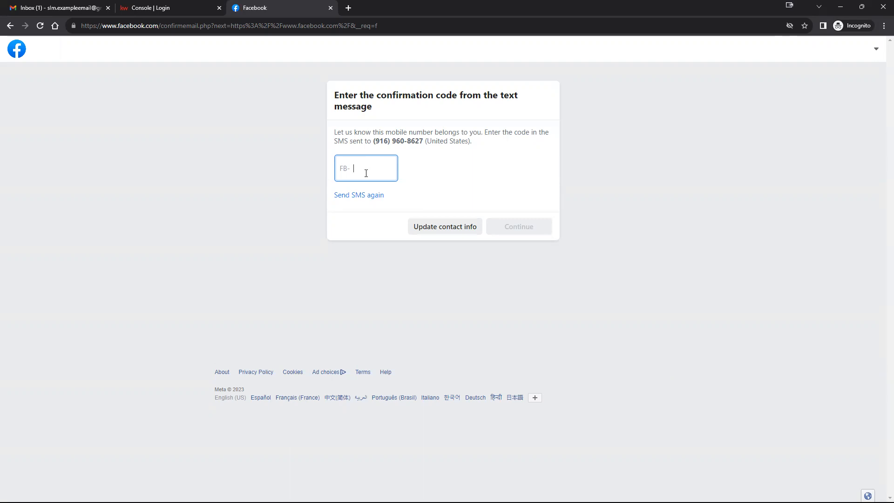
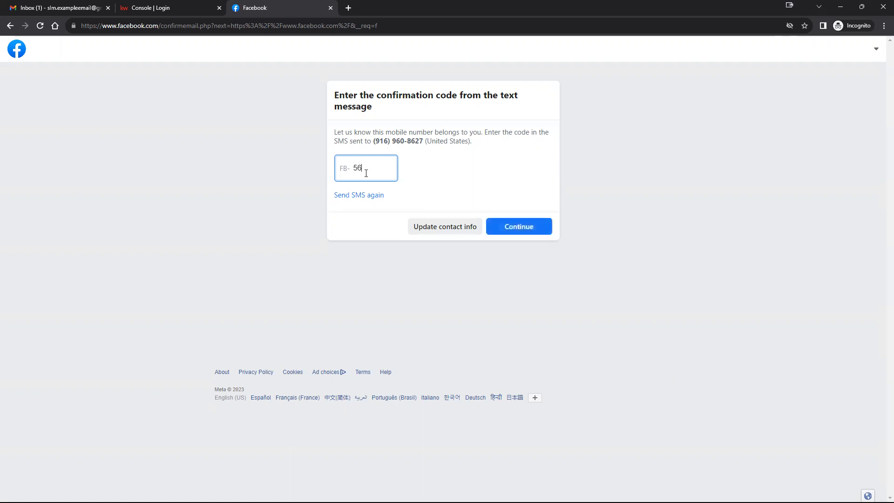
# Step: Enter the texted confirmation code, acknowledge Account confirmed, and close the Missing Email notice
pyautogui.click(516, 228)
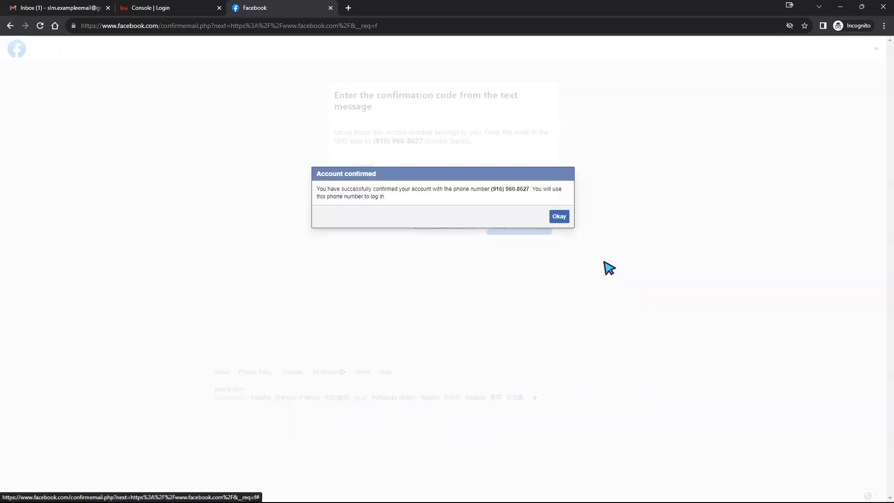
pyautogui.click(562, 216)
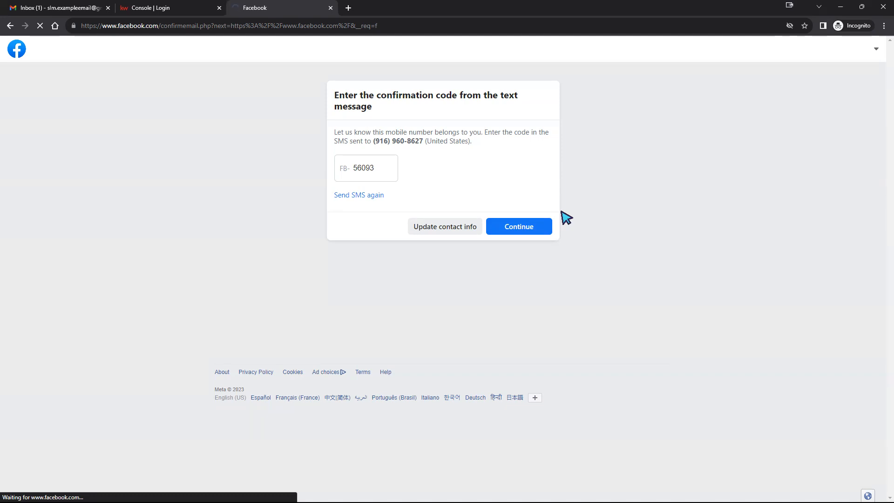
pyautogui.click(510, 229)
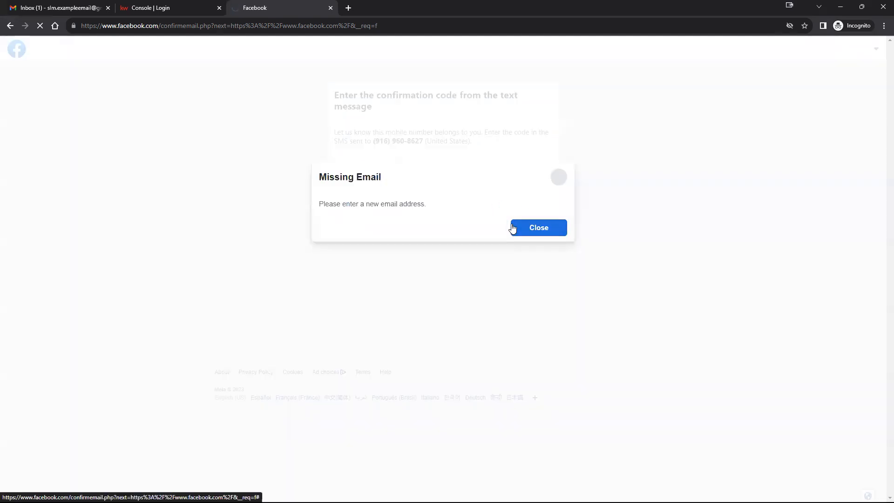
pyautogui.click(533, 233)
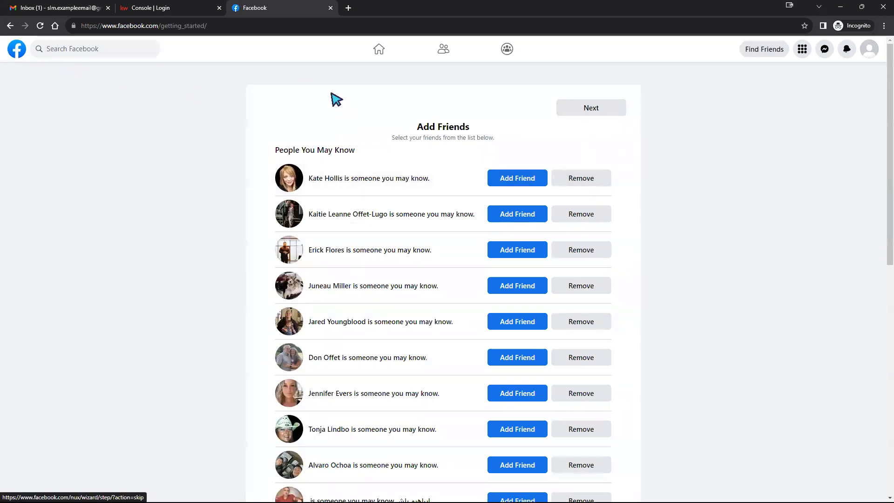
pyautogui.scroll(-9, 470, 255)
pyautogui.scroll(5, 513, 263)
pyautogui.scroll(4, 513, 263)
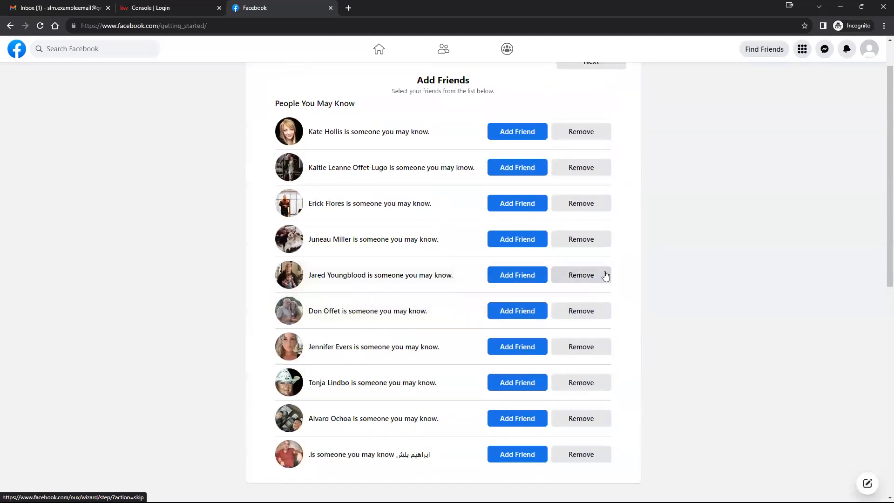
pyautogui.scroll(-3, 437, 215)
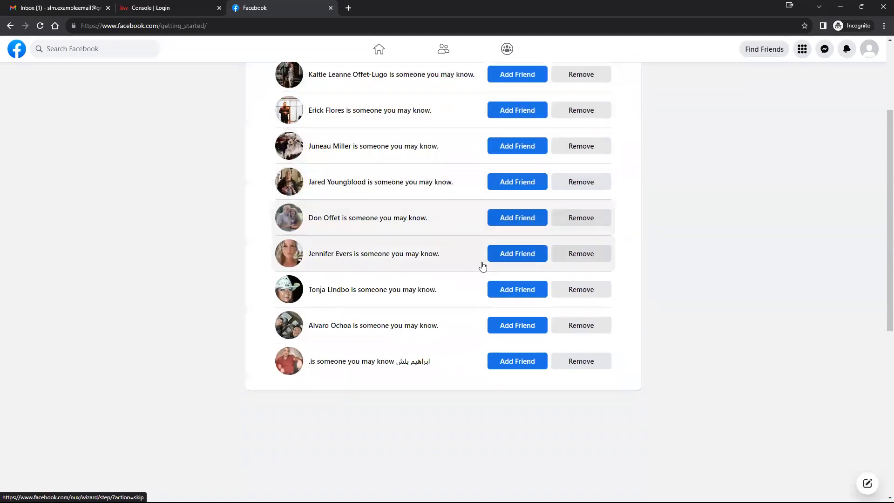
pyautogui.scroll(-2, 493, 254)
pyautogui.scroll(5, 779, 337)
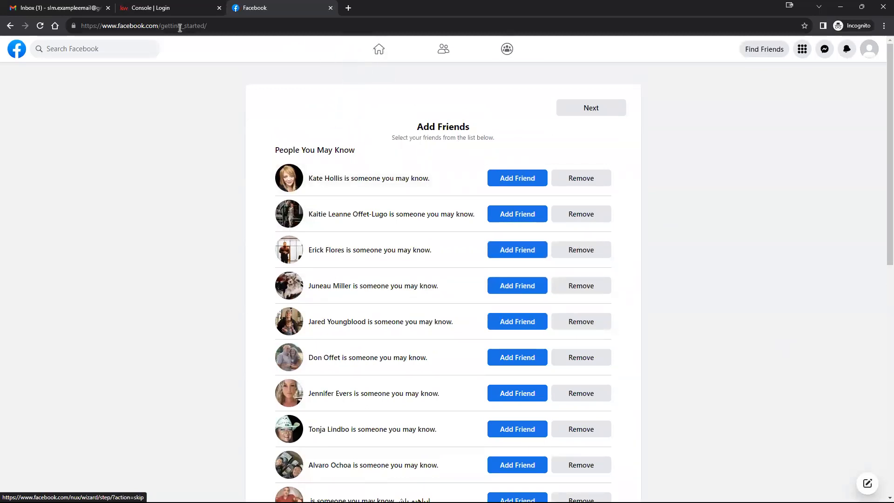
# Step: Open the Facebook home link in a new tab and close the empty private tab
pyautogui.click(349, 8)
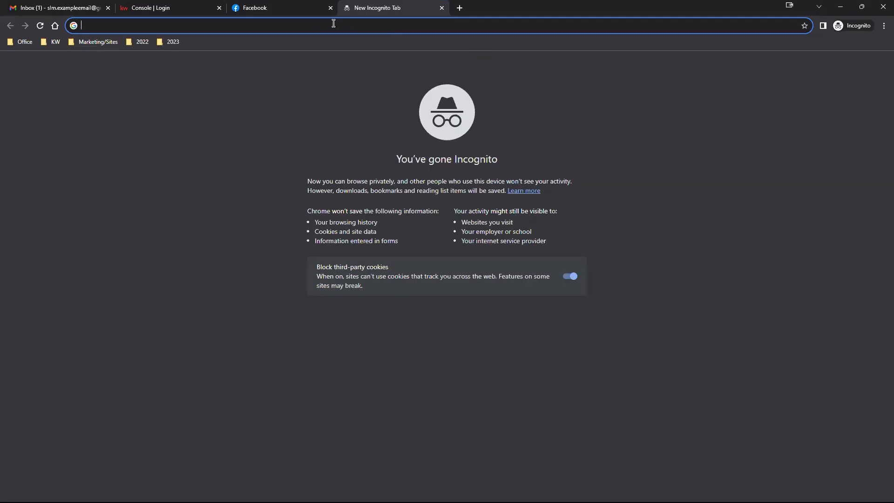
pyautogui.click(270, 8)
pyautogui.click(172, 27)
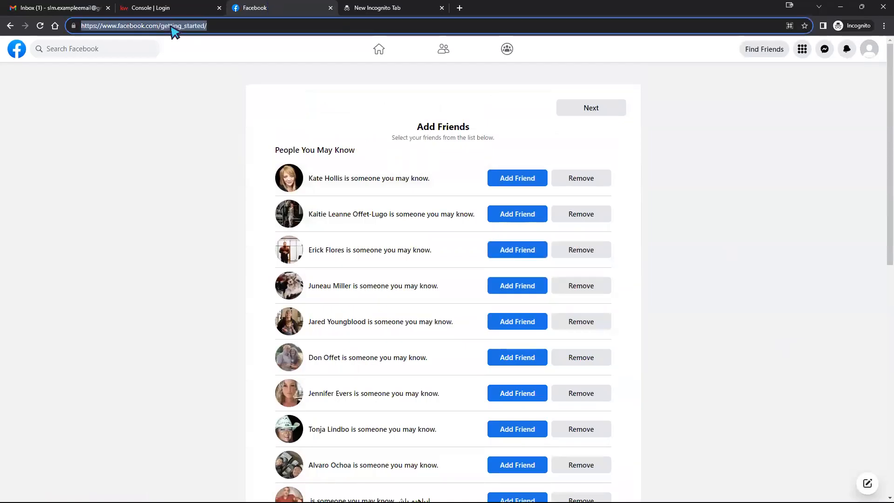
pyautogui.rightClick(20, 49)
pyautogui.click(34, 59)
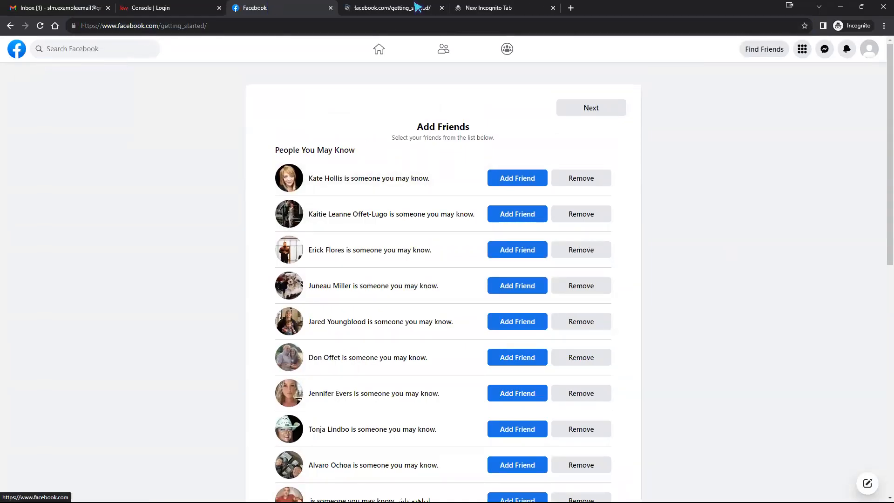
pyautogui.click(406, 11)
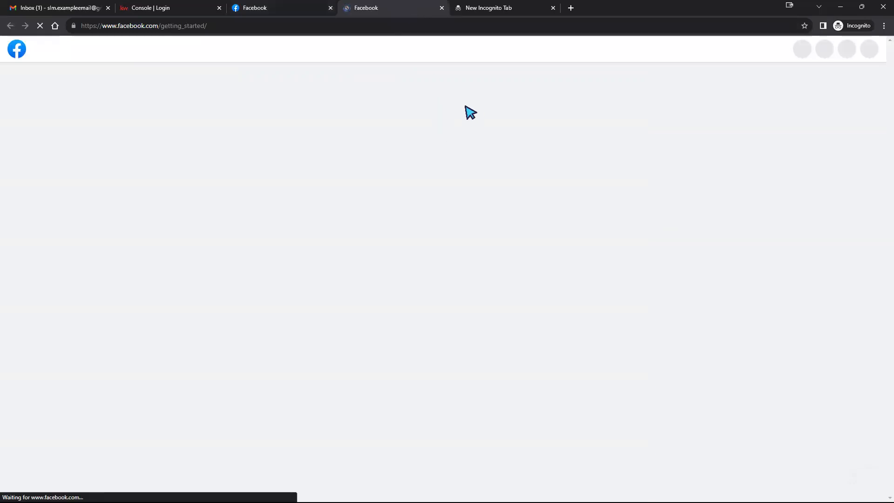
pyautogui.click(553, 8)
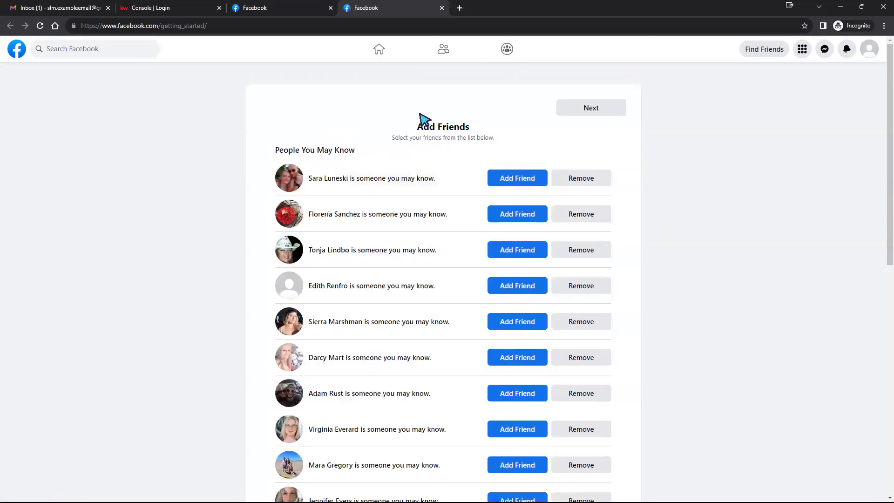
# Step: Skip the Add Friends suggestions with Next to reach the news feed
pyautogui.scroll(-2, 471, 135)
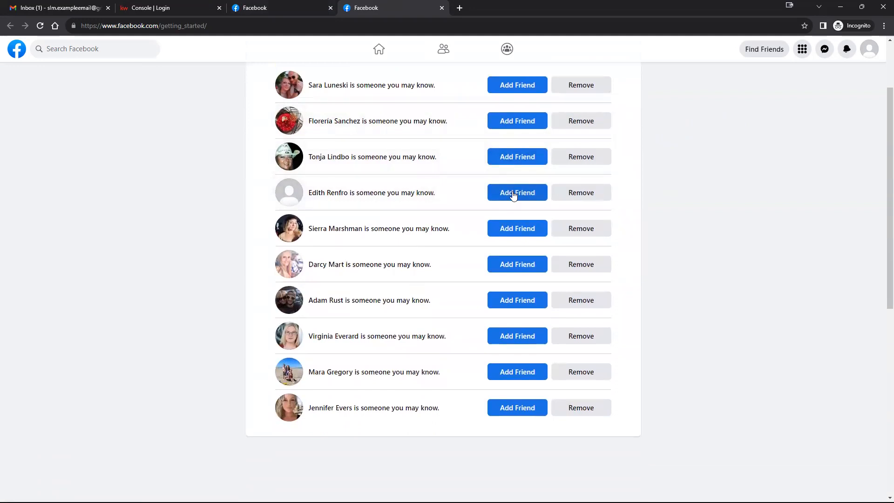
pyautogui.scroll(2, 513, 195)
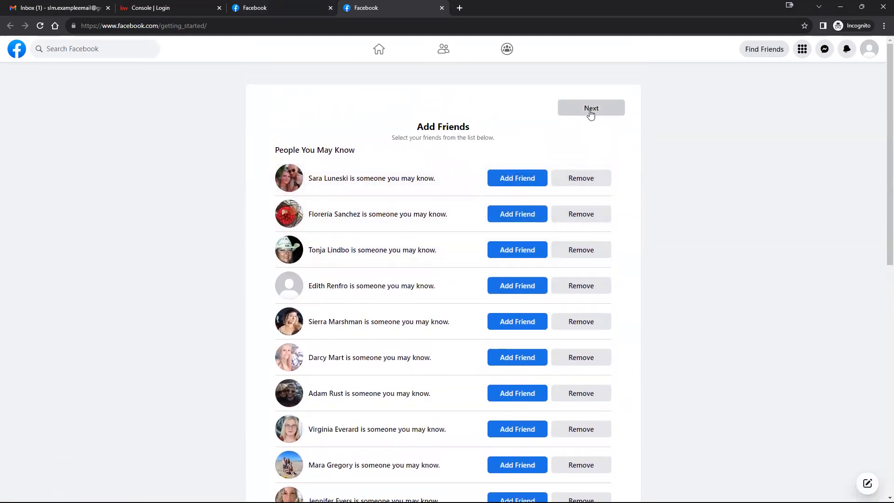
pyautogui.click(591, 111)
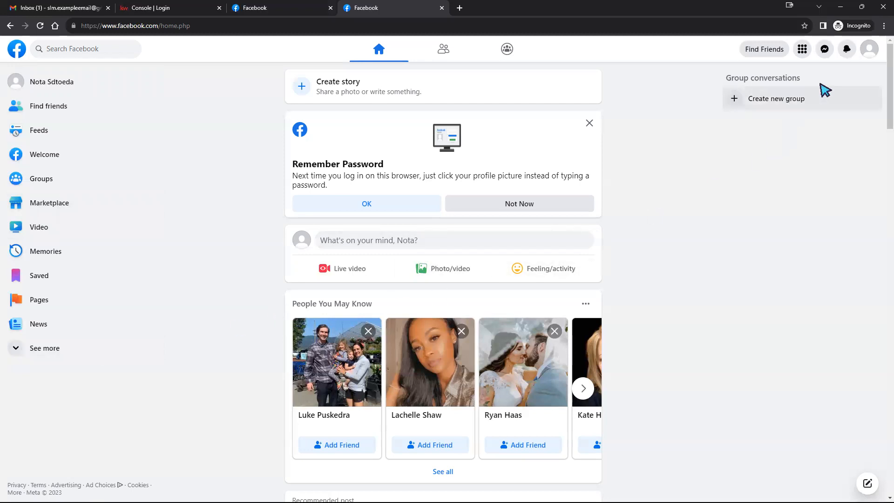
# Step: Open Facebook's grid Menu and choose Page under its Create section
pyautogui.click(871, 52)
pyautogui.click(871, 52)
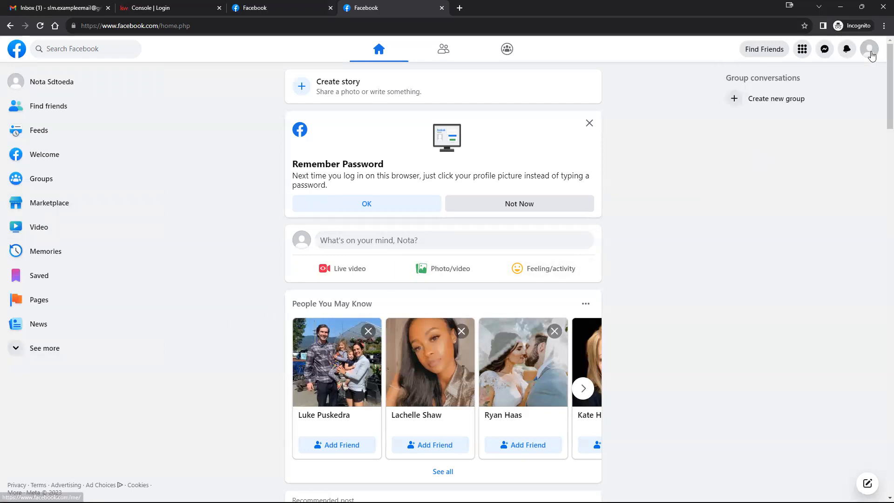
pyautogui.click(803, 51)
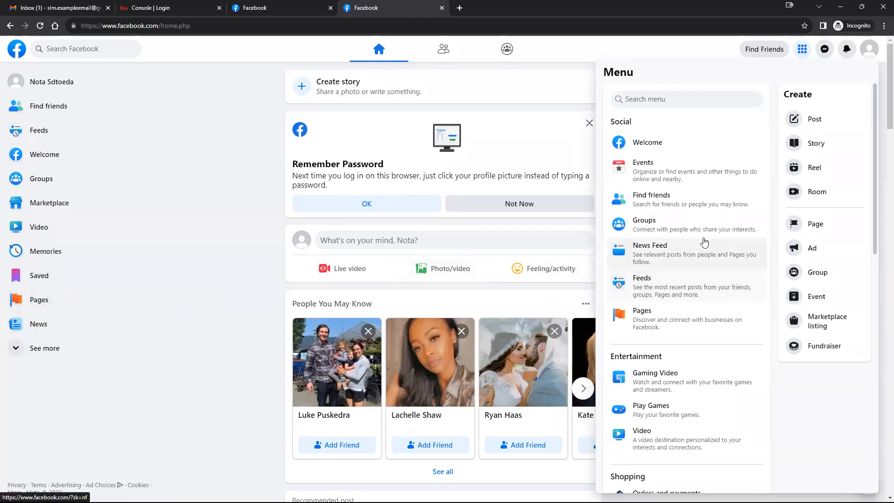
pyautogui.moveTo(814, 93); pyautogui.dragTo(791, 91)
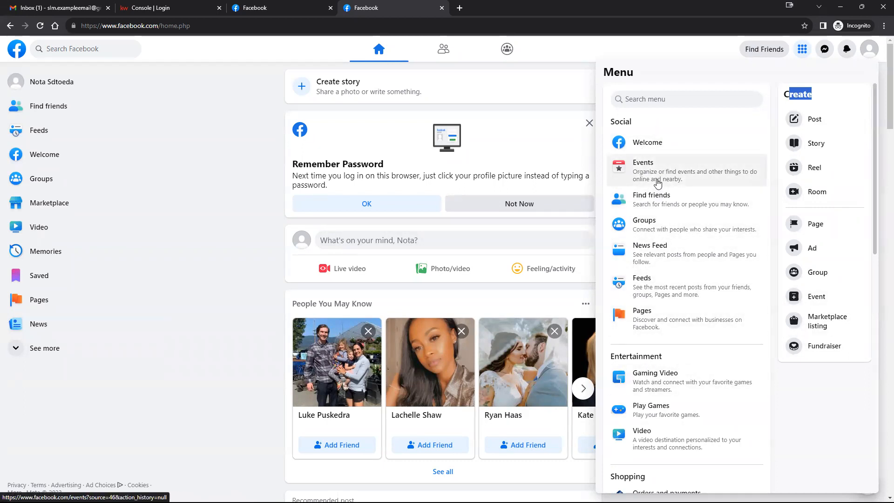
pyautogui.click(842, 97)
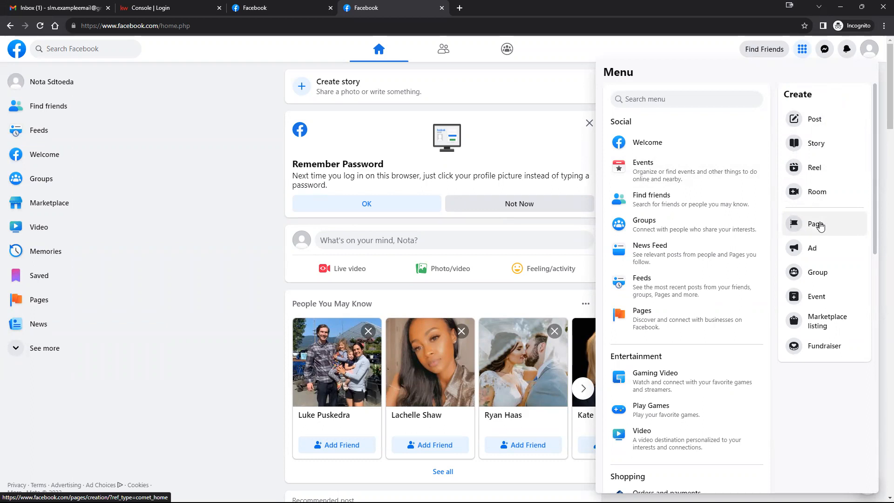
pyautogui.click(802, 49)
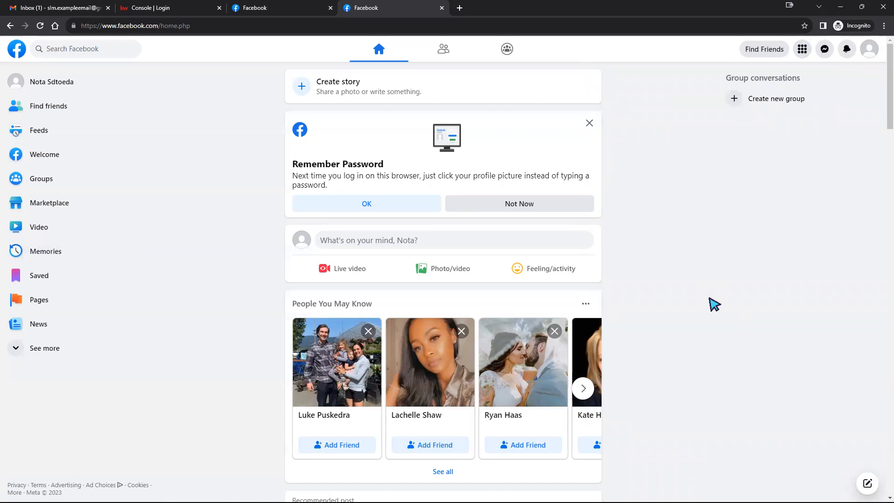
pyautogui.click(804, 51)
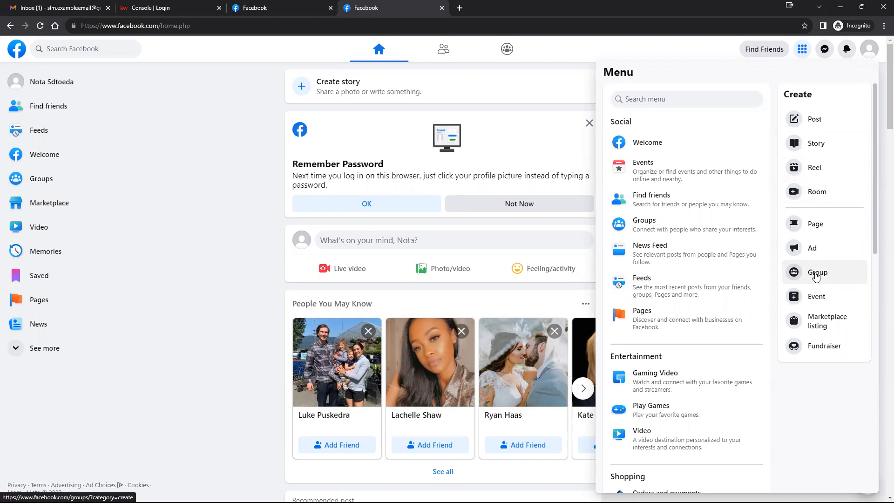
pyautogui.click(817, 225)
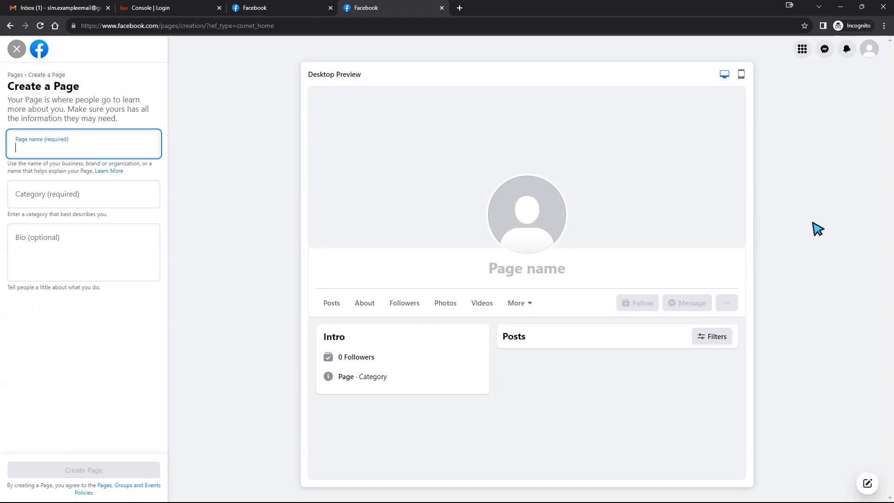
# Step: Copy the Create a Page web address, then put the cursor in the Page name field
pyautogui.click(210, 25)
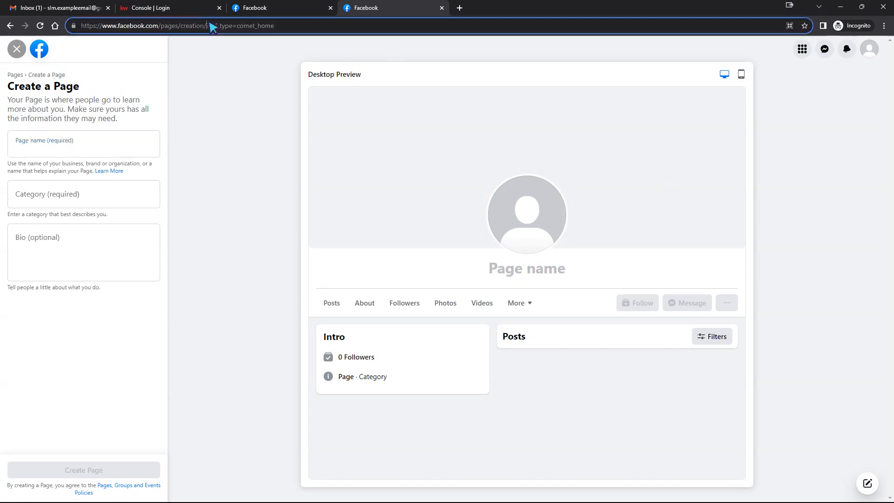
pyautogui.rightClick(212, 26)
pyautogui.click(235, 76)
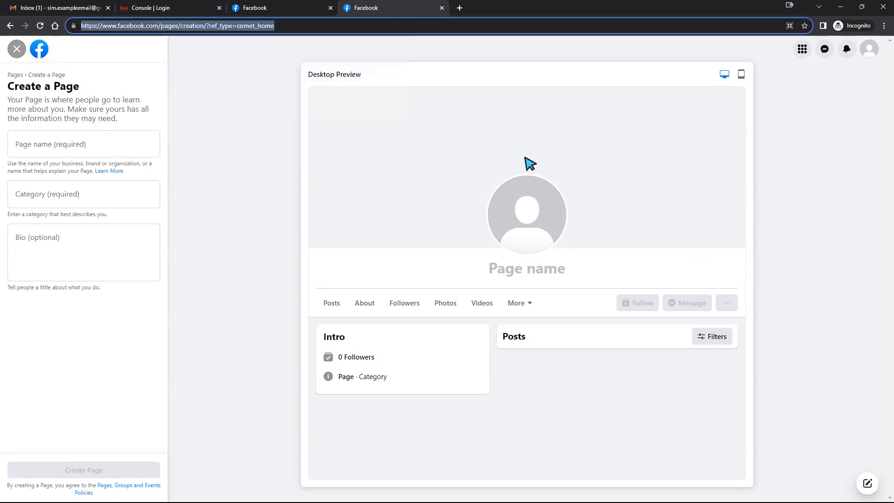
pyautogui.hotkey('alt', 'Tab')
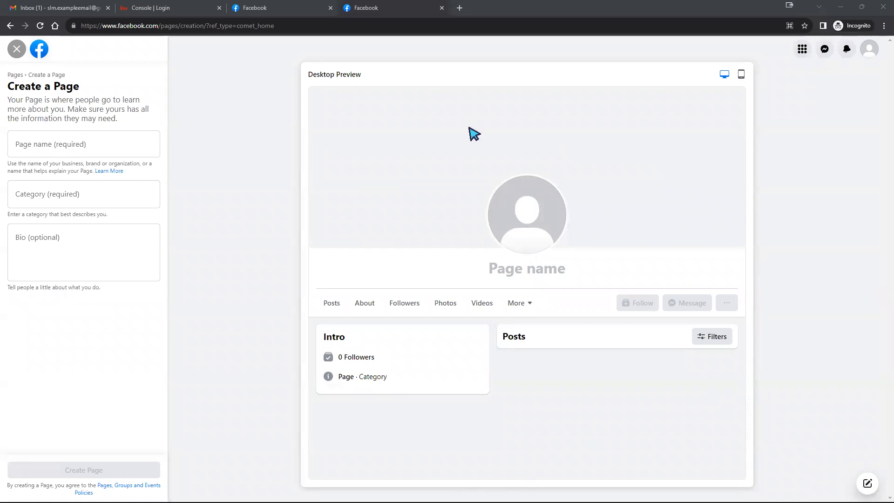
pyautogui.click(50, 144)
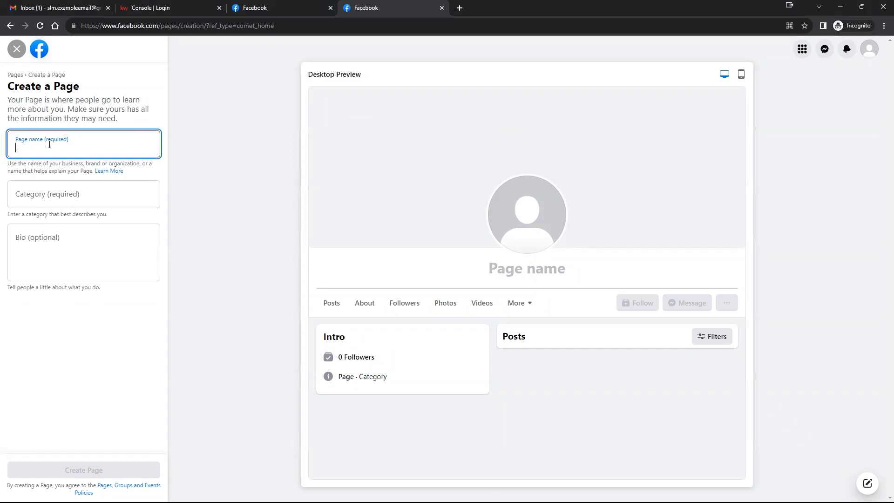
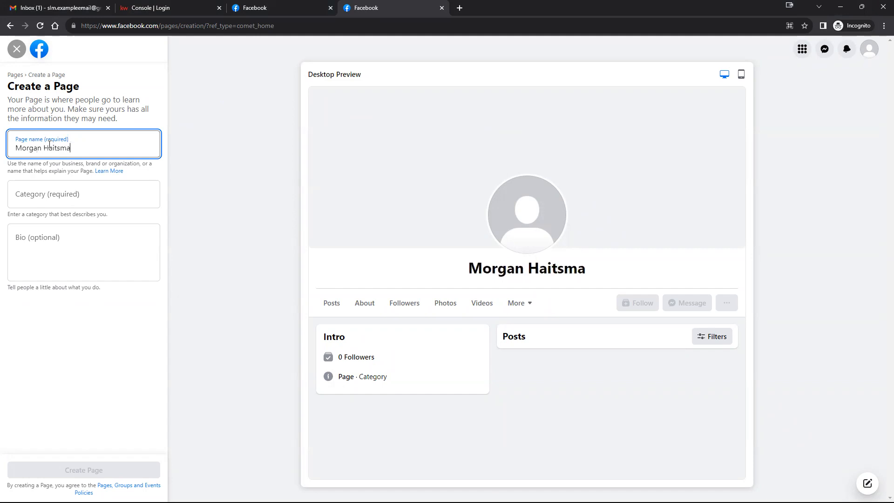
# Step: Name the Page with the agent's name plus ', Realtor' and set its category to Real Estate
pyautogui.write(', Realtor')
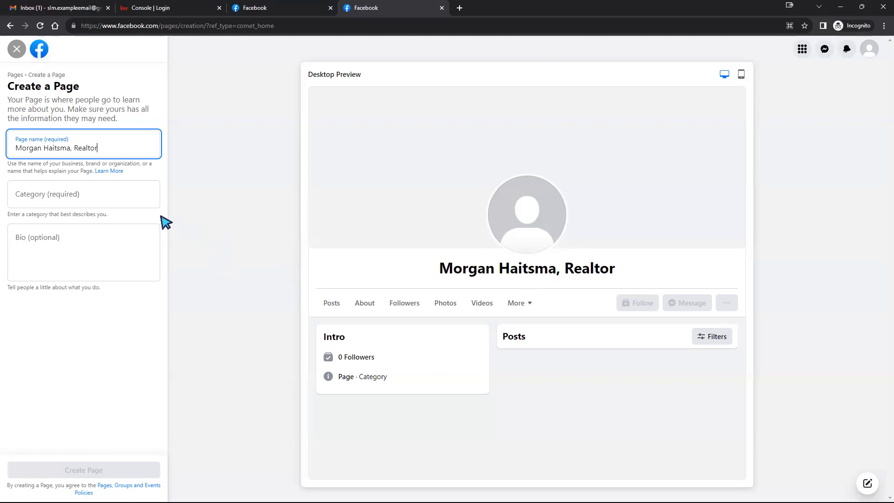
pyautogui.click(86, 202)
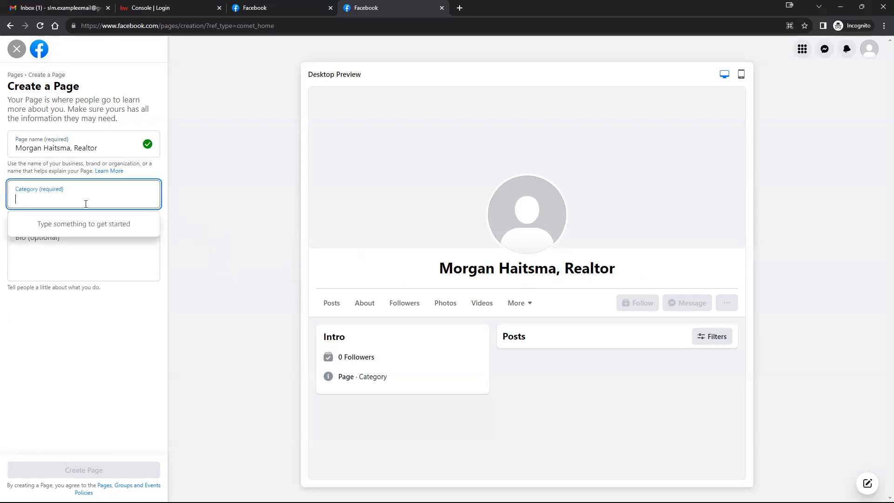
pyautogui.write('real estate')
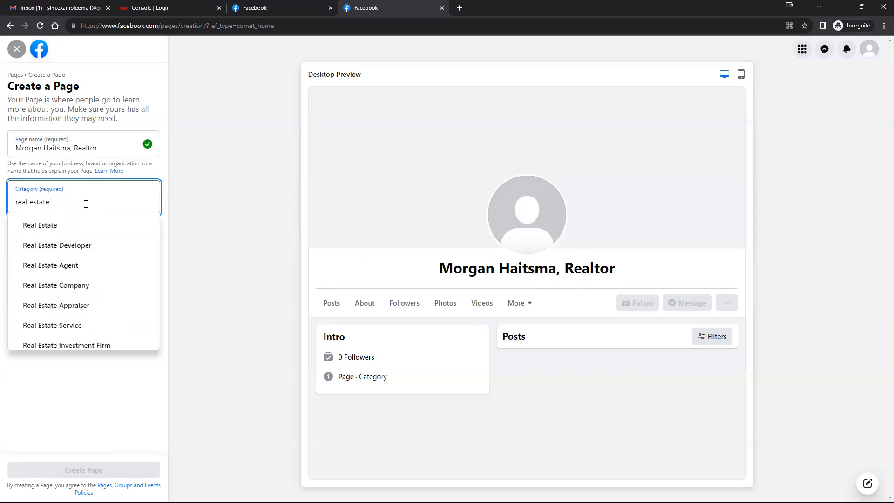
pyautogui.click(39, 229)
pyautogui.click(89, 251)
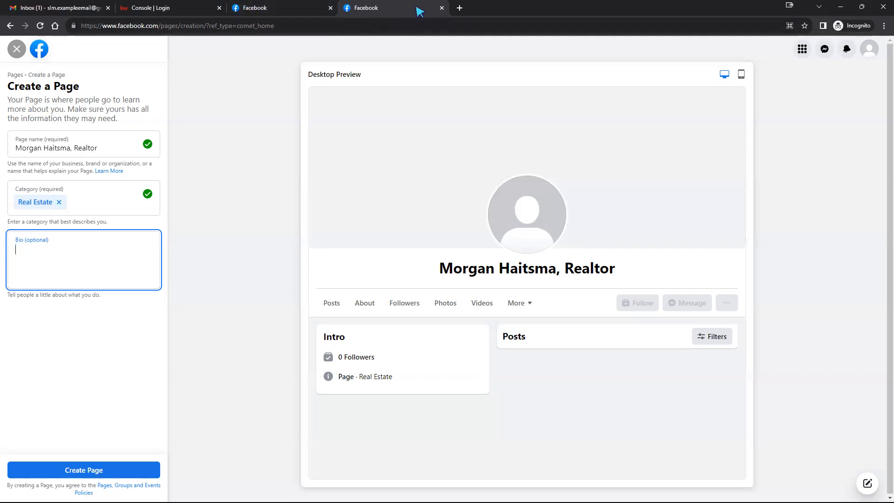
# Step: Open the ChatGPT website in a new private tab and copy its login address
pyautogui.click(459, 8)
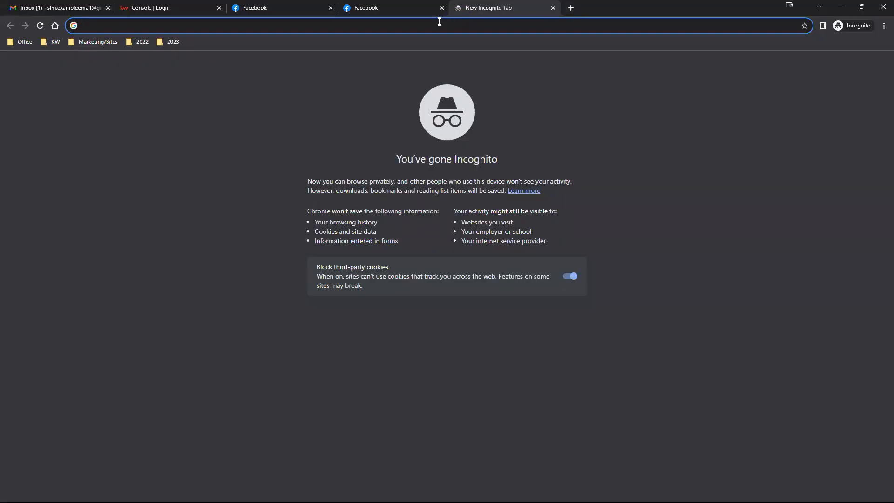
pyautogui.write('open')
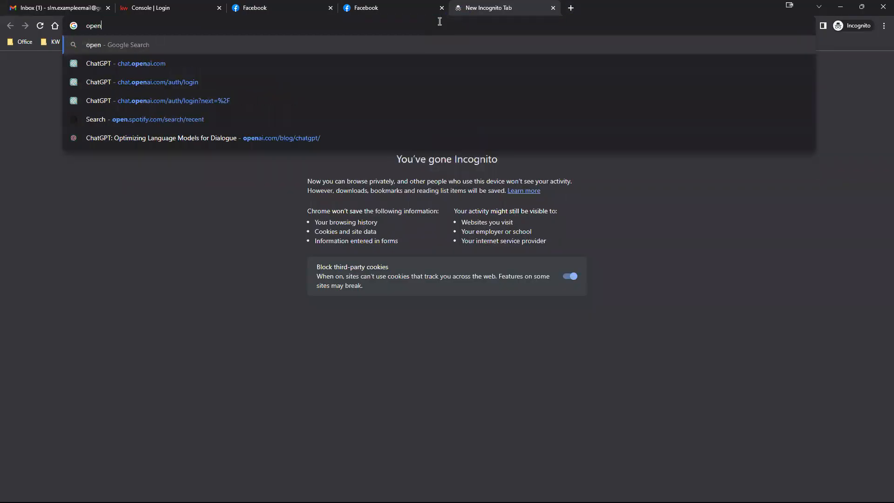
pyautogui.click(167, 63)
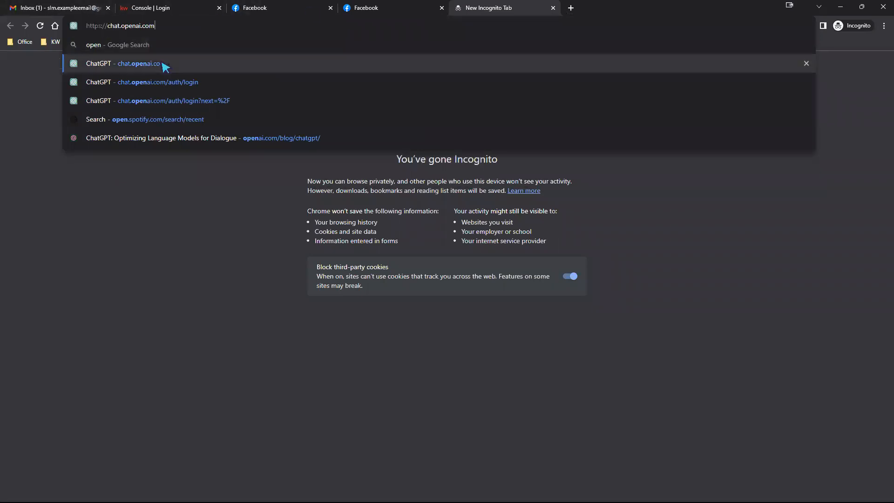
pyautogui.click(144, 26)
pyautogui.rightClick(144, 25)
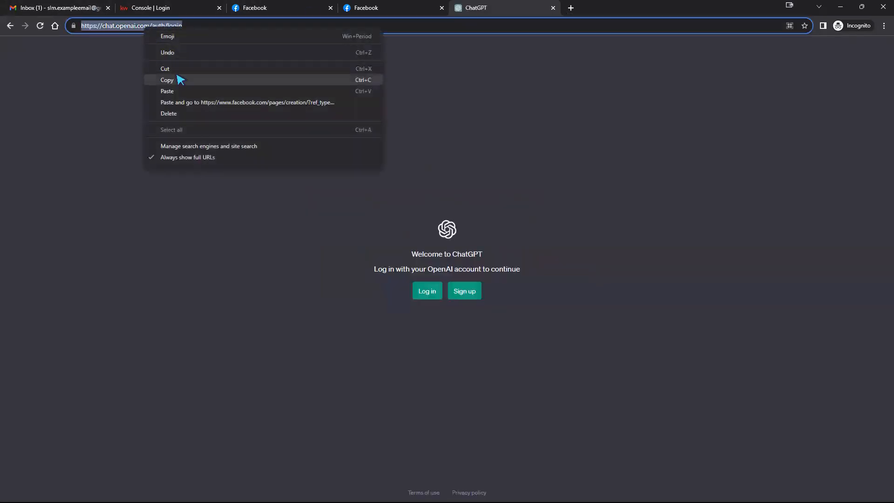
pyautogui.click(177, 80)
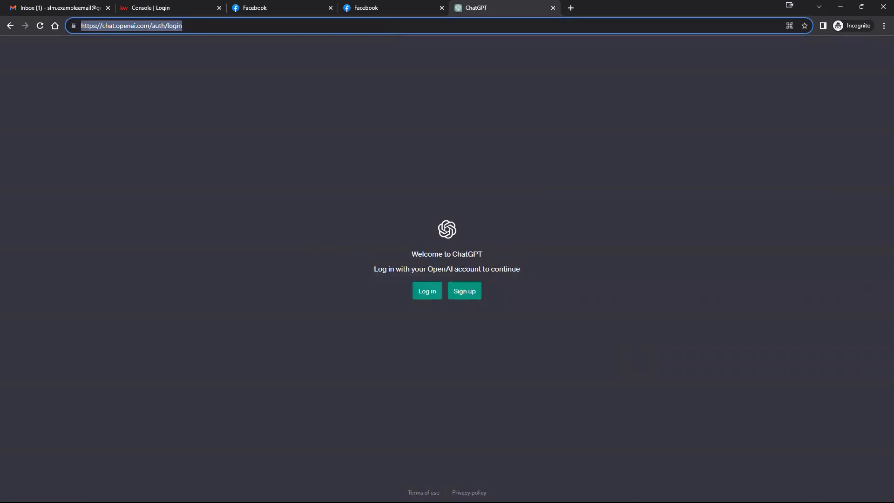
pyautogui.hotkey('alt', 'Tab')
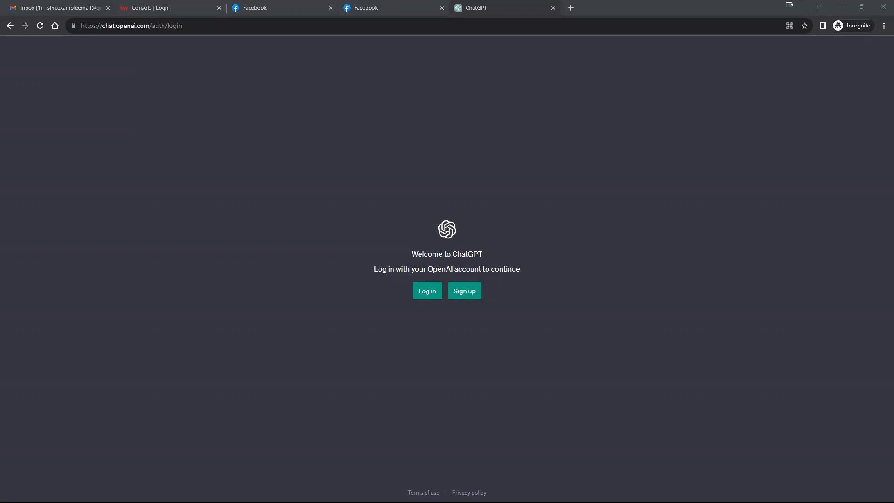
# Step: Log in to ChatGPT with the Google account and return to the account setup tab
pyautogui.click(419, 298)
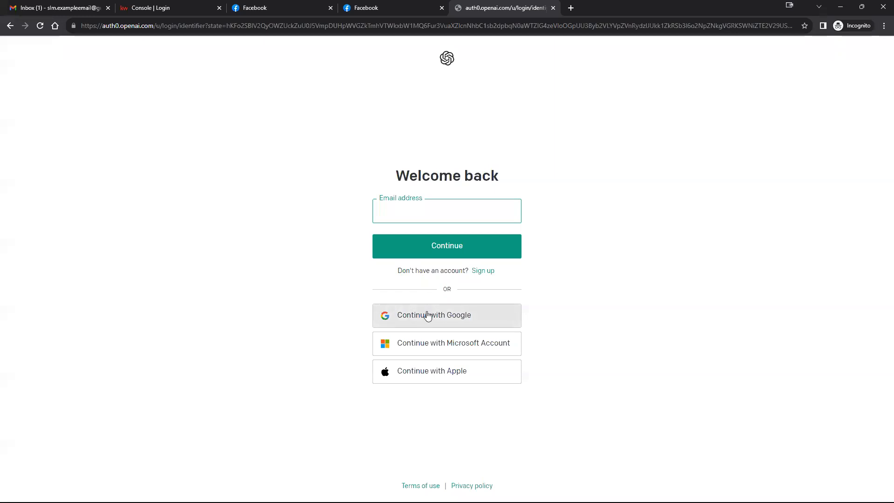
pyautogui.click(456, 318)
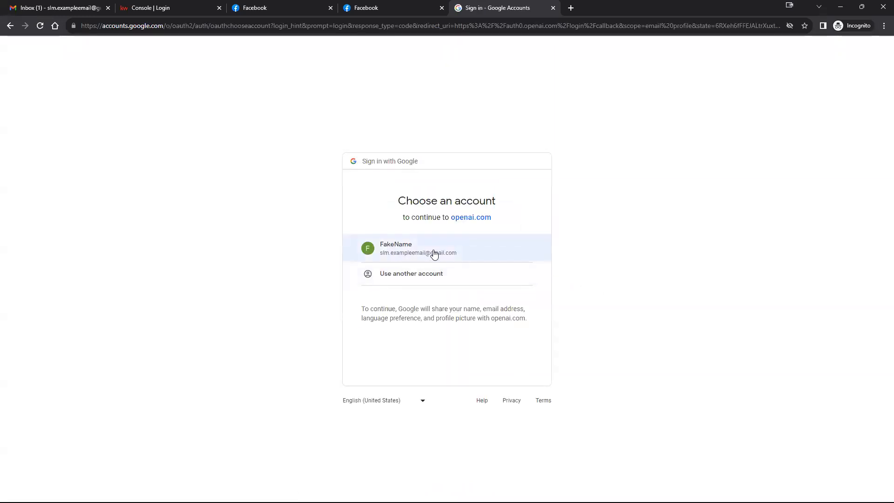
pyautogui.click(480, 252)
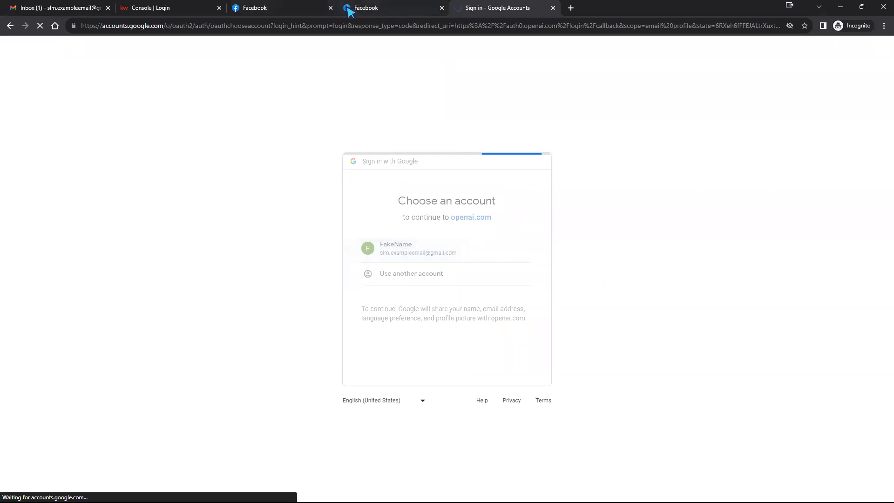
pyautogui.click(84, 7)
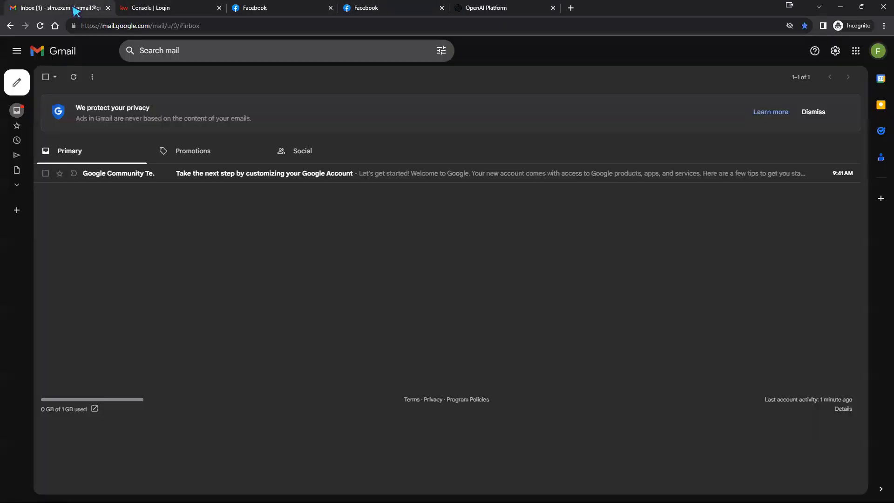
pyautogui.click(479, 8)
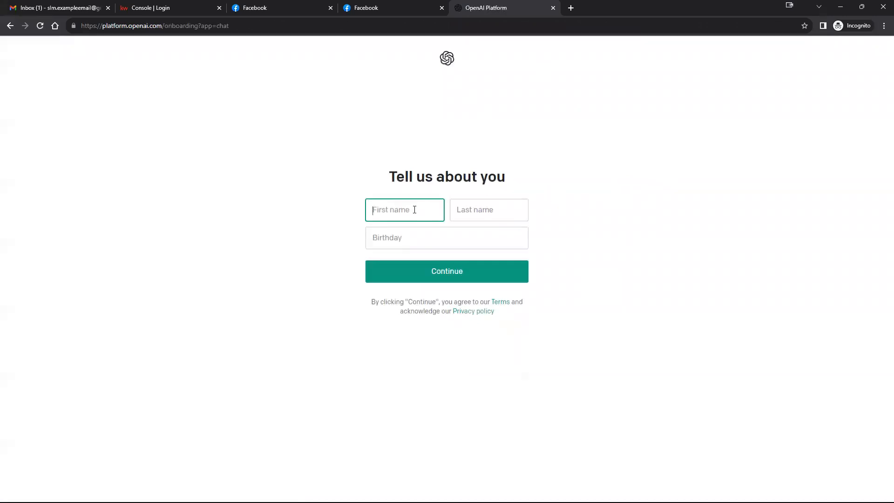
# Step: Enter the agent's first and last name and birthday on the ChatGPT profile, then continue
pyautogui.press('Tab')
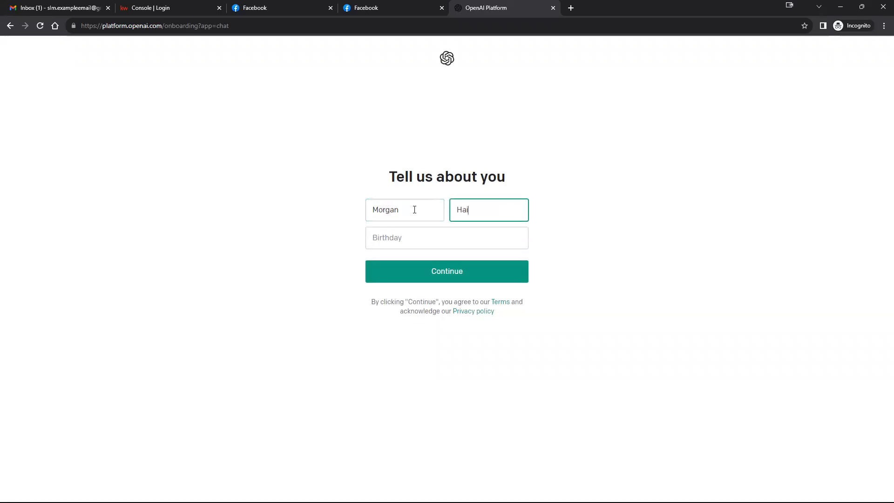
pyautogui.click(446, 237)
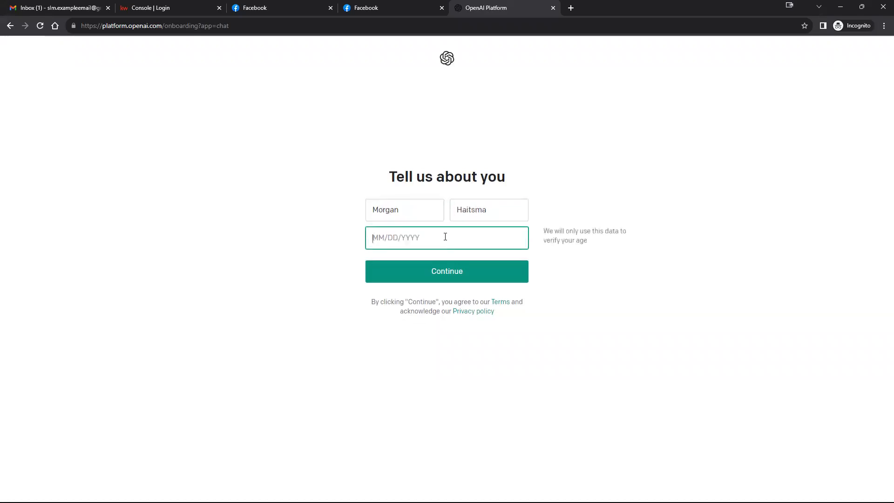
pyautogui.click(399, 278)
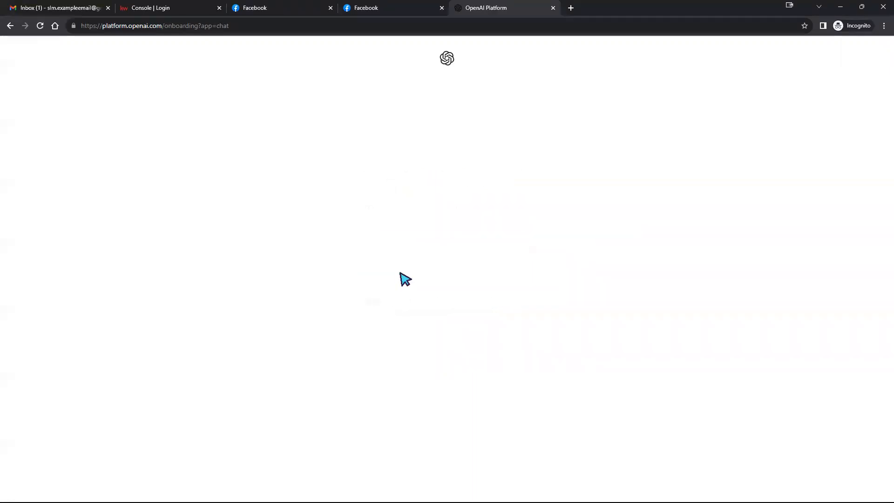
# Step: Verify the account's phone number by entering the texted verification code
pyautogui.click(457, 239)
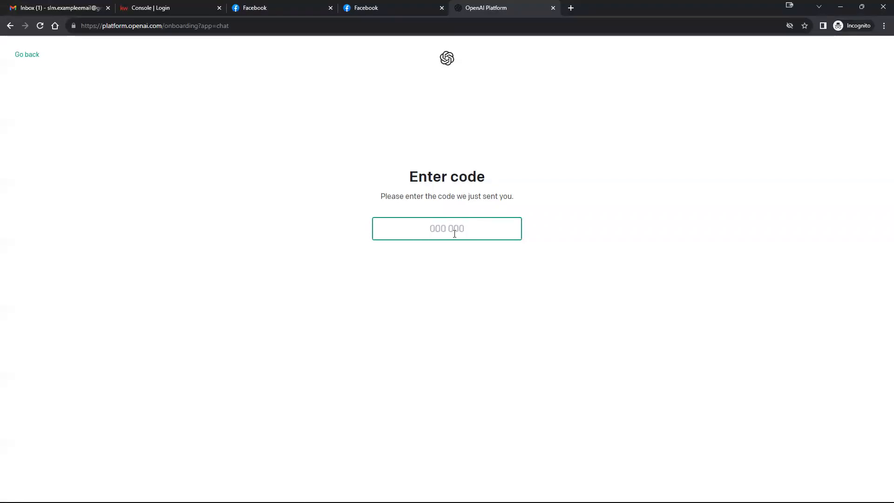
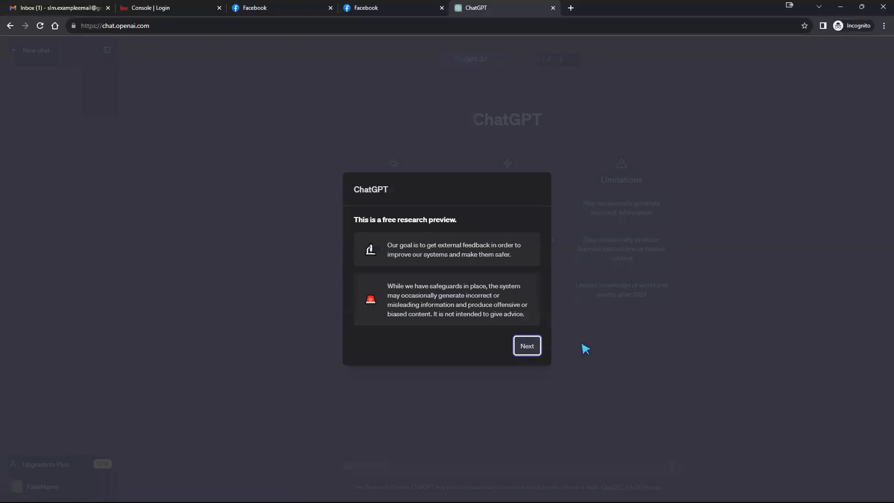
# Step: Dismiss the three welcome notices and type a prompt asking for the real estate agent's bio
pyautogui.click(537, 356)
pyautogui.click(535, 342)
pyautogui.click(536, 343)
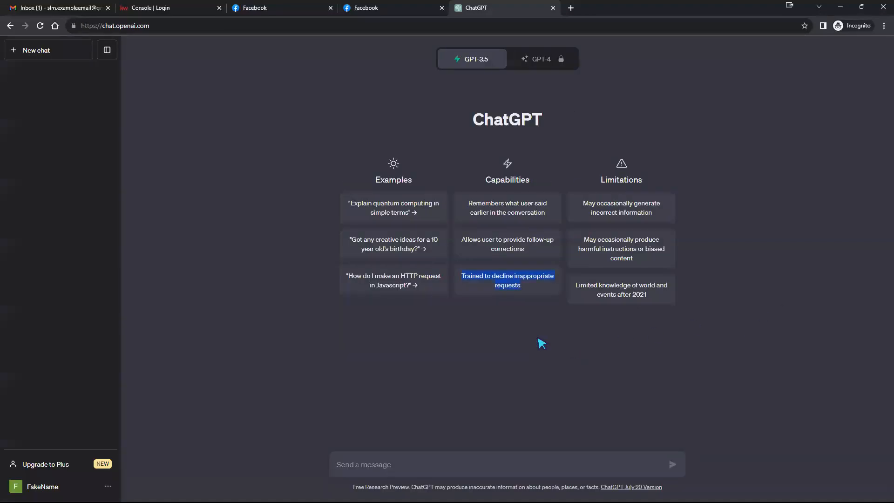
pyautogui.click(415, 465)
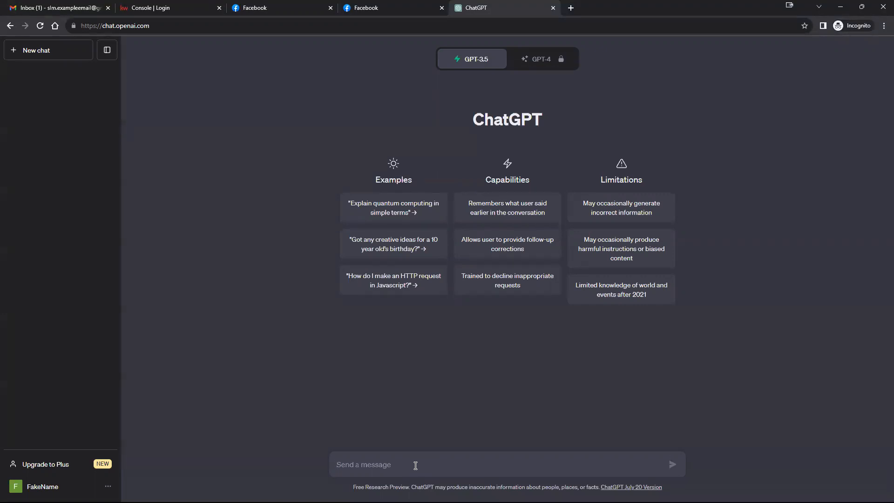
pyautogui.write('Writ')
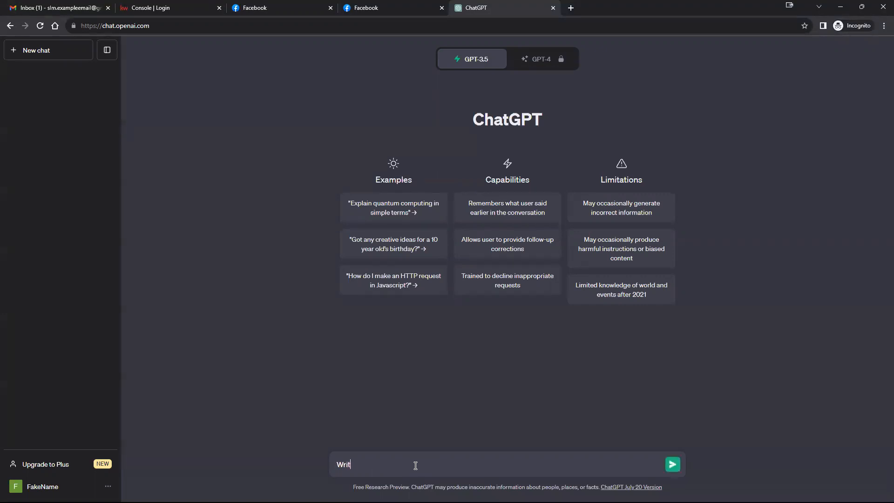
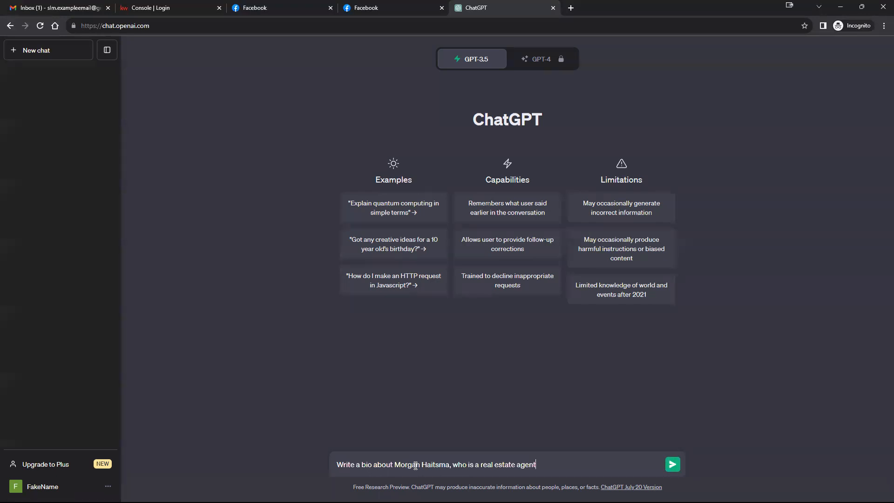
# Step: Send the bio request and read through the multi-section reply, briefly checking the Facebook tab
pyautogui.press('Return')
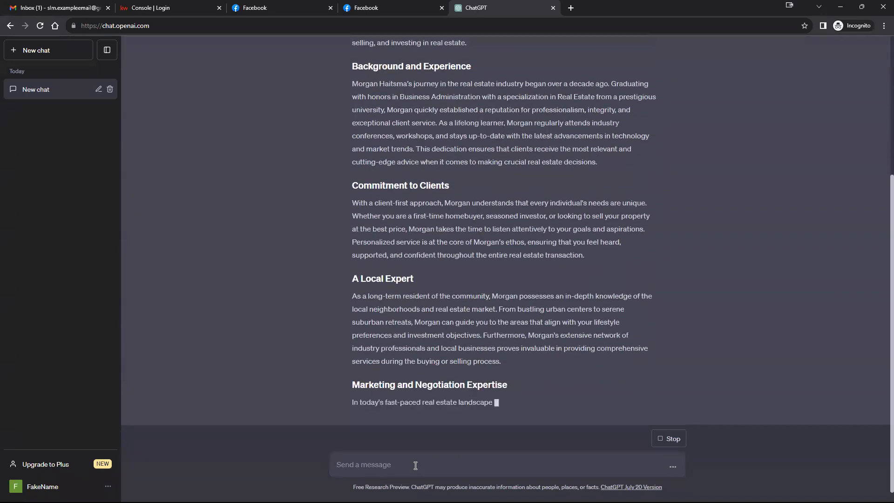
pyautogui.scroll(1, 666, 313)
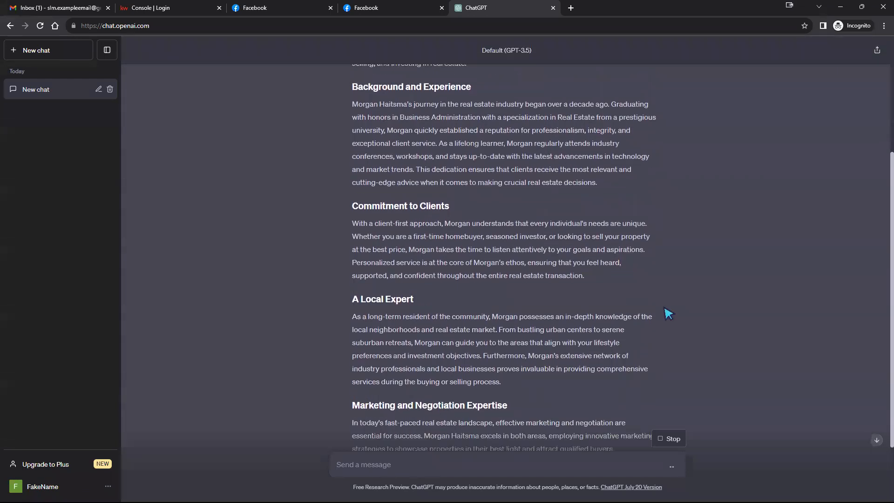
pyautogui.scroll(4, 637, 318)
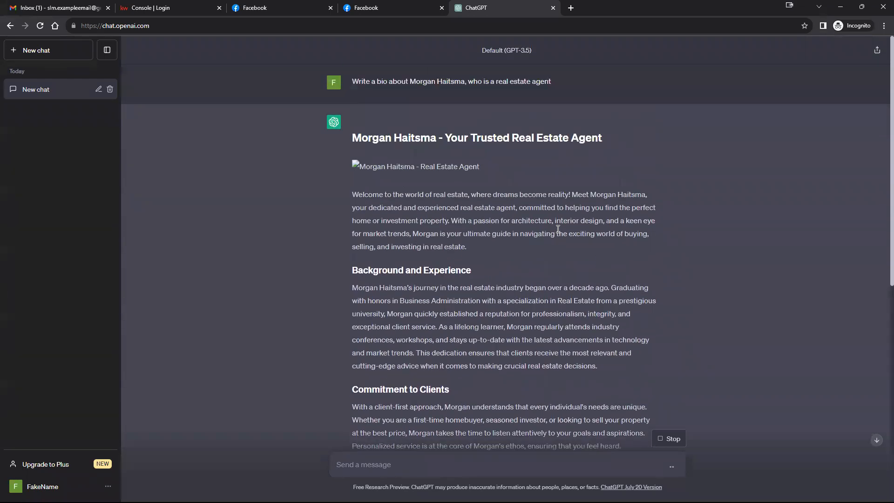
pyautogui.scroll(-3, 535, 229)
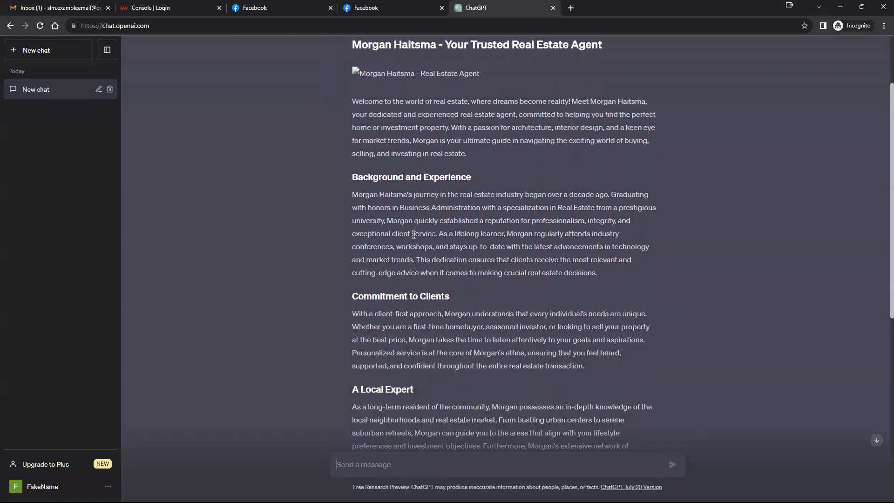
pyautogui.scroll(-2, 473, 276)
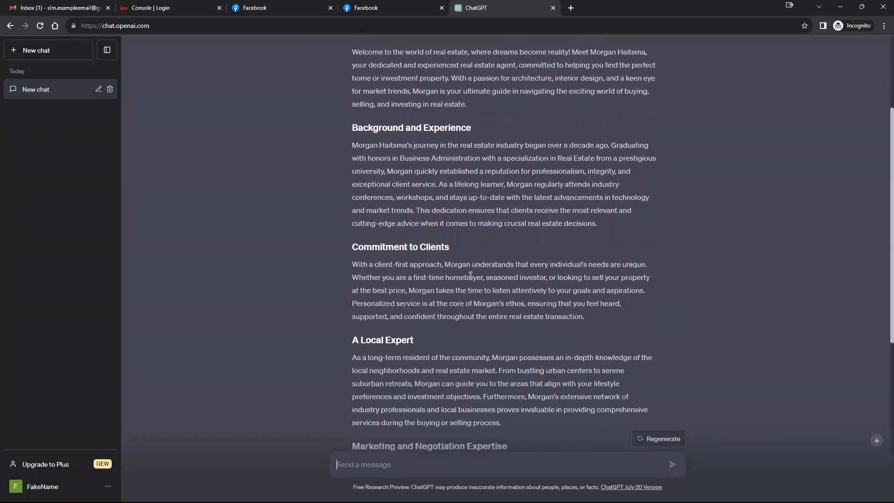
pyautogui.scroll(-2, 512, 288)
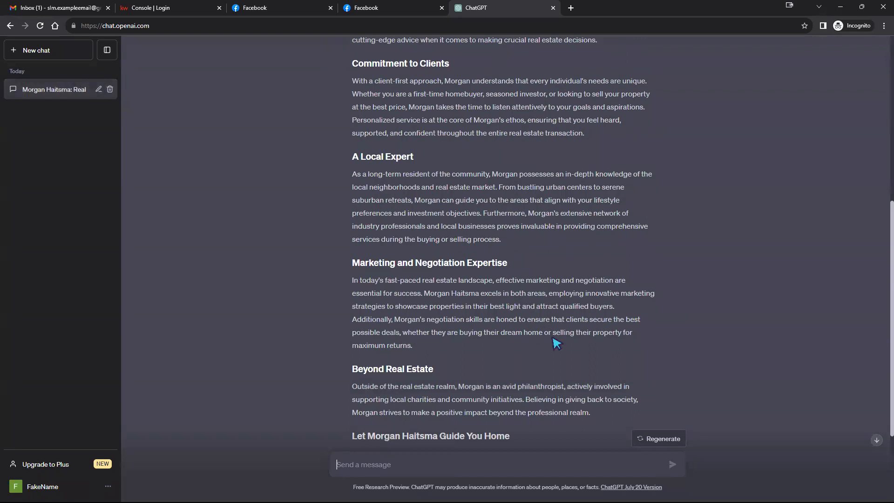
pyautogui.scroll(2, 494, 334)
pyautogui.scroll(5, 495, 335)
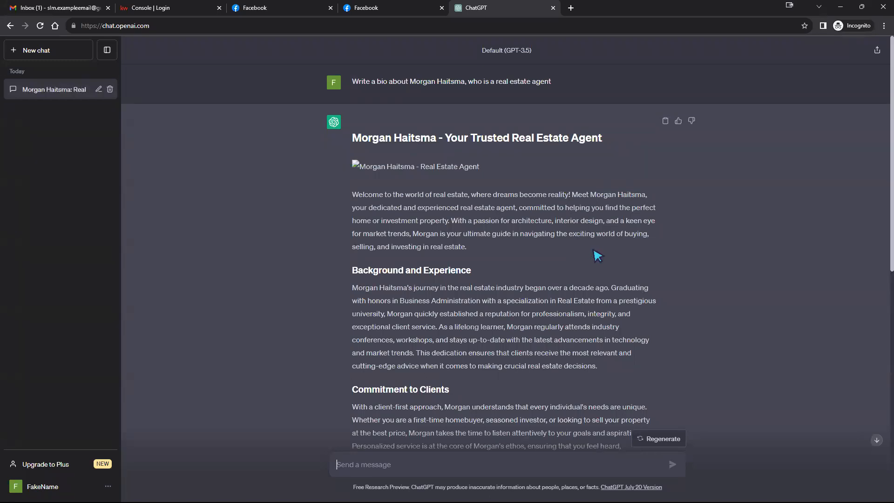
pyautogui.scroll(-9, 587, 247)
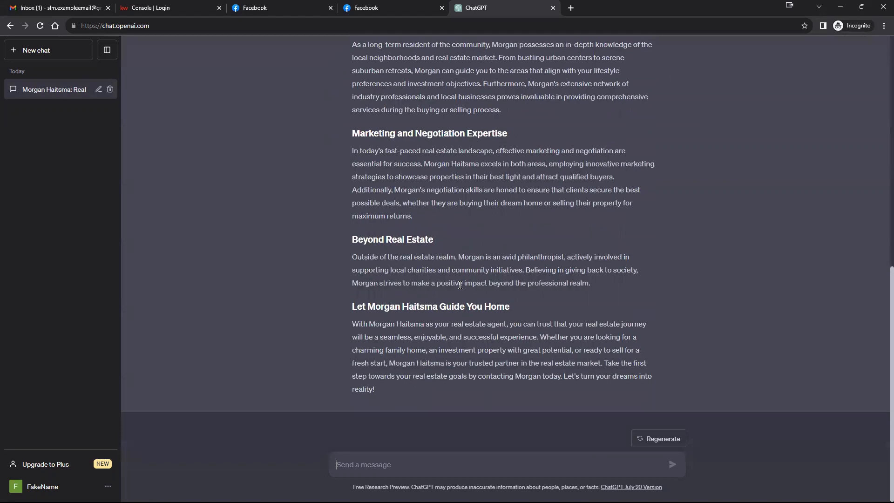
pyautogui.click(397, 8)
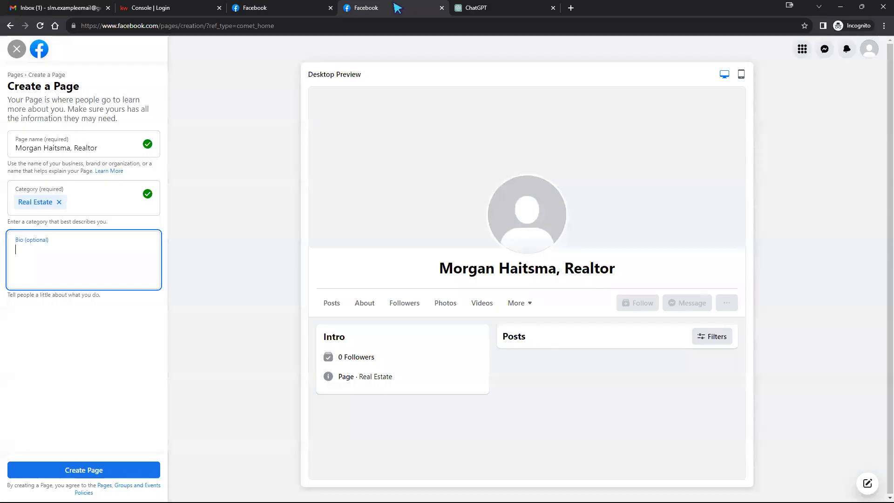
pyautogui.click(503, 13)
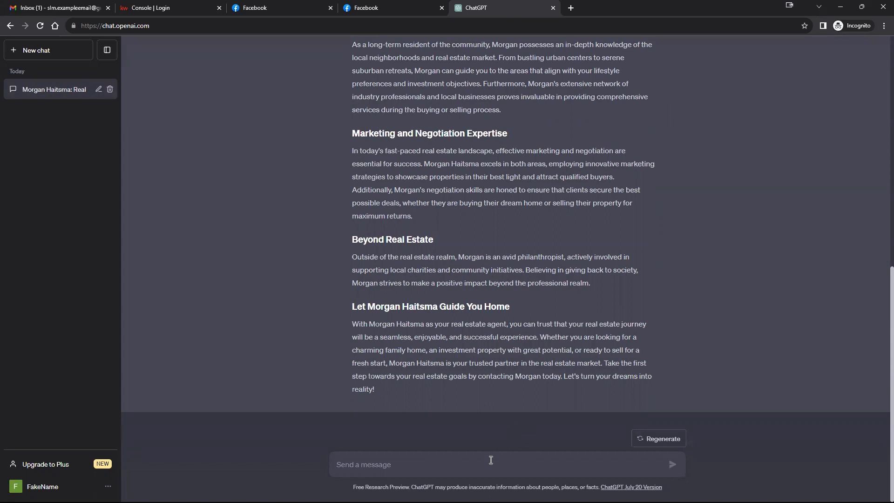
# Step: Ask ChatGPT to 'condense that into a paragraph' and review the shorter bio
pyautogui.write('conde')
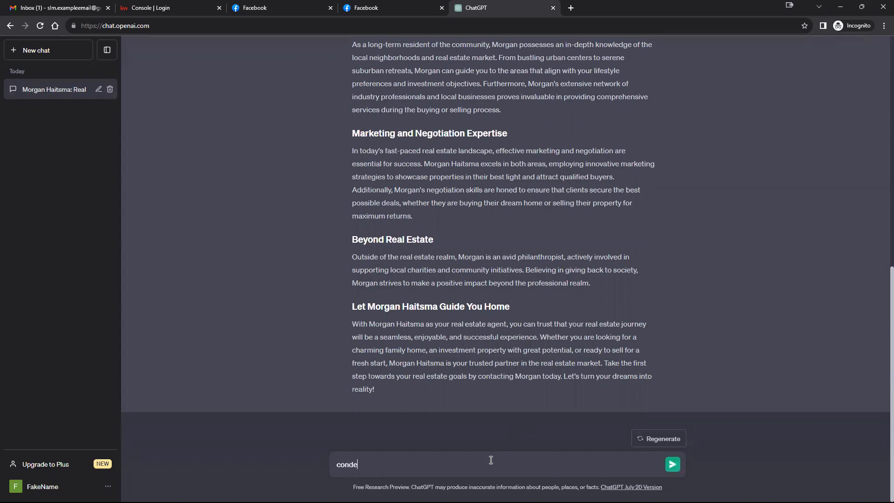
pyautogui.write('nse that into a paragraph')
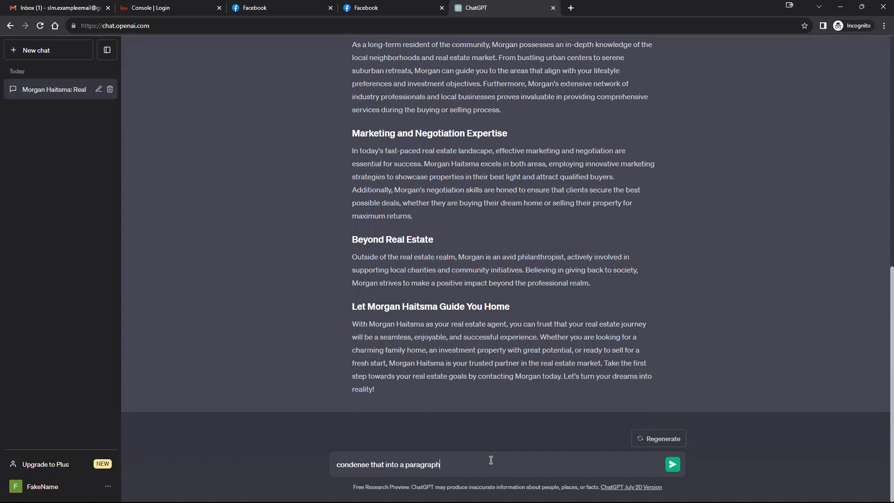
pyautogui.press('Return')
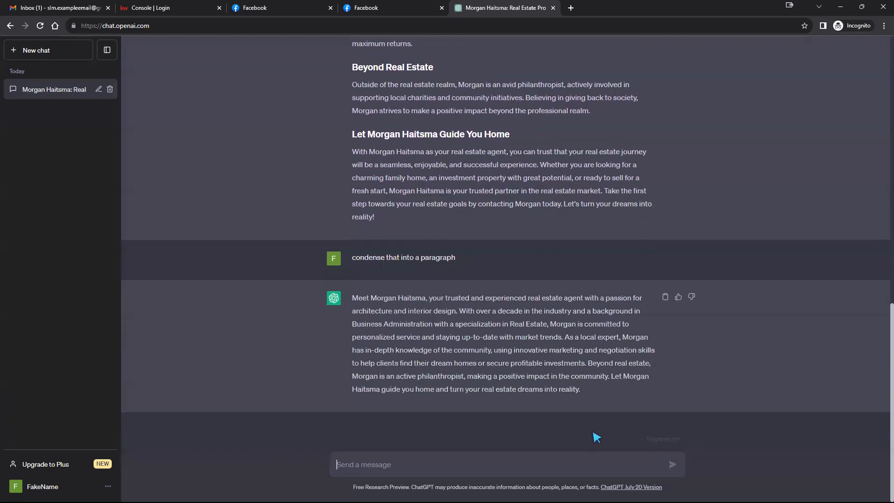
pyautogui.scroll(5, 627, 317)
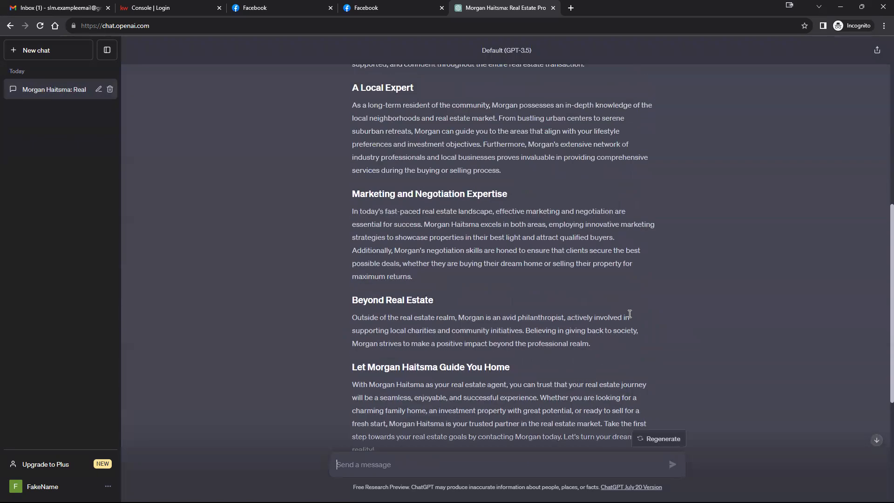
pyautogui.scroll(-5, 634, 315)
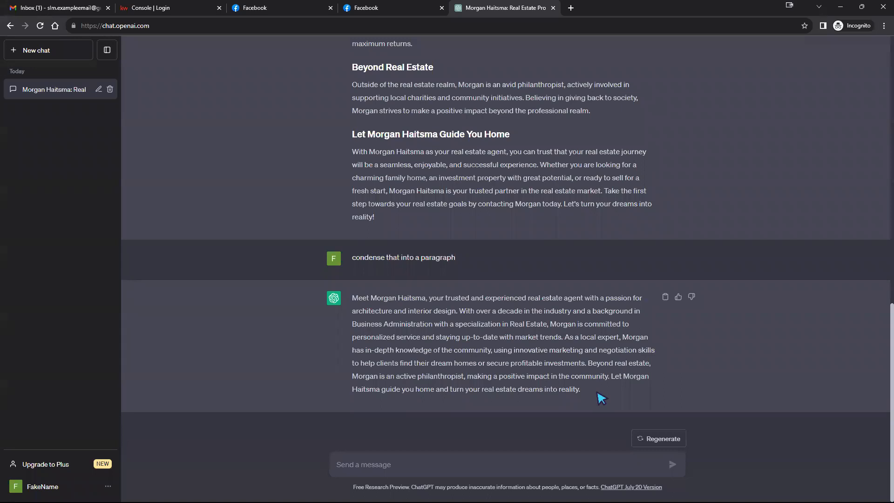
# Step: Select the condensed bio paragraph and copy it
pyautogui.moveTo(455, 312); pyautogui.dragTo(352, 312)
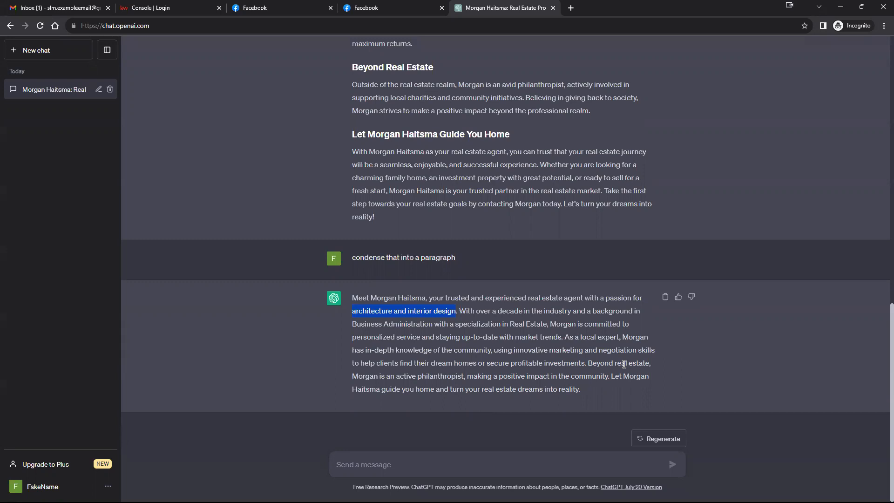
pyautogui.moveTo(597, 395); pyautogui.dragTo(354, 306)
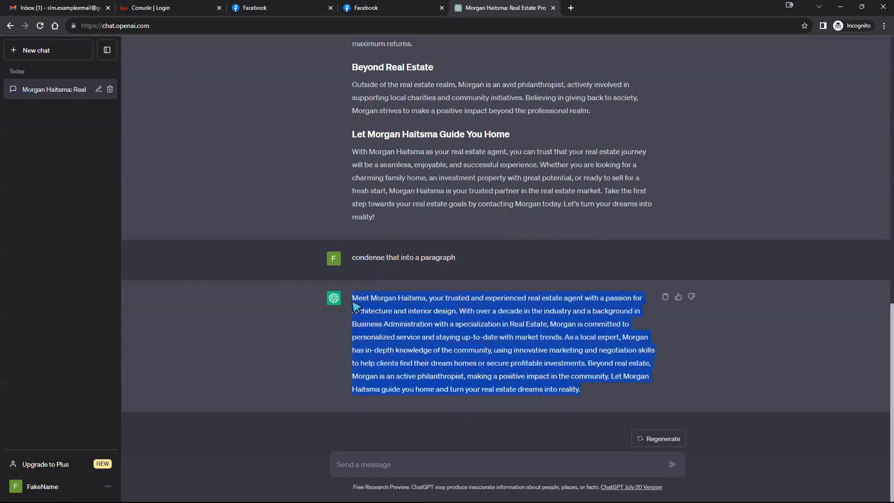
pyautogui.rightClick(382, 304)
pyautogui.click(434, 311)
pyautogui.rightClick(598, 311)
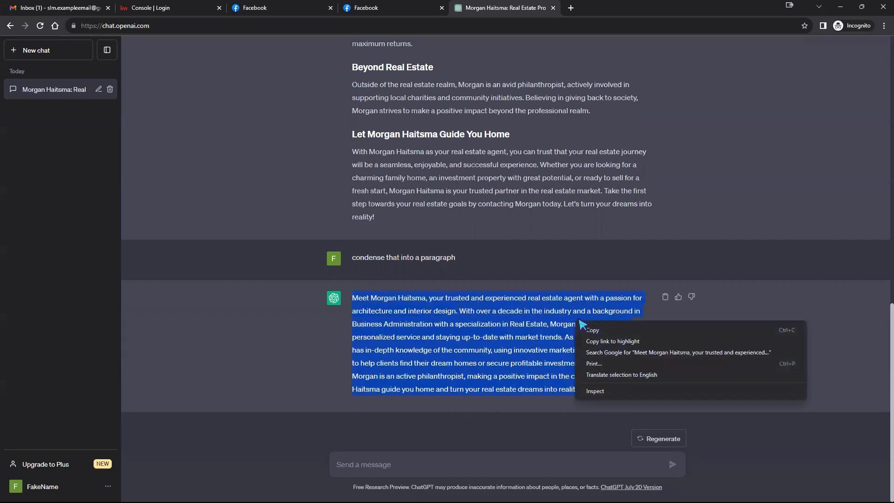
pyautogui.click(608, 330)
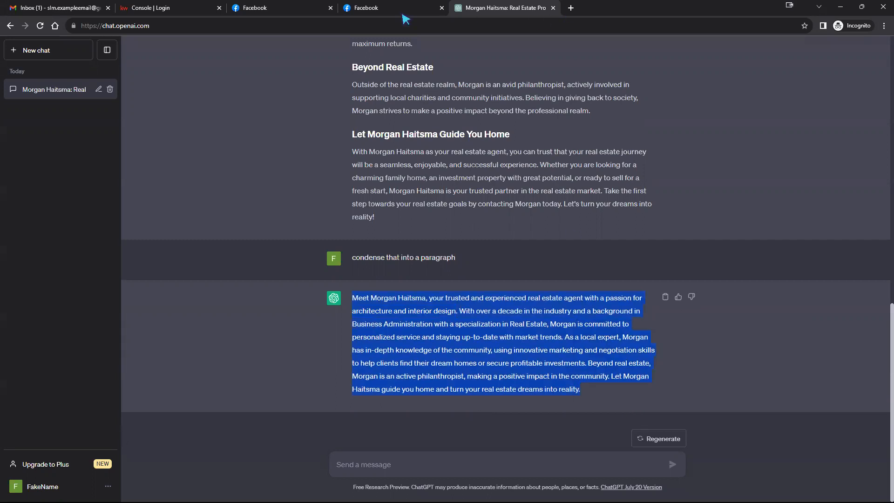
# Step: Paste the condensed bio into the Page's Bio field, trim the trailing text, and create the Page
pyautogui.click(285, 10)
pyautogui.click(352, 6)
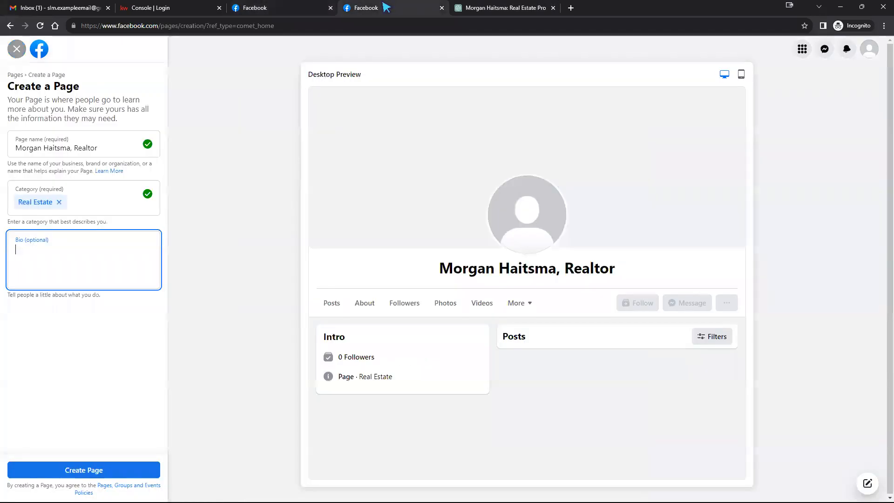
pyautogui.click(330, 8)
pyautogui.rightClick(60, 261)
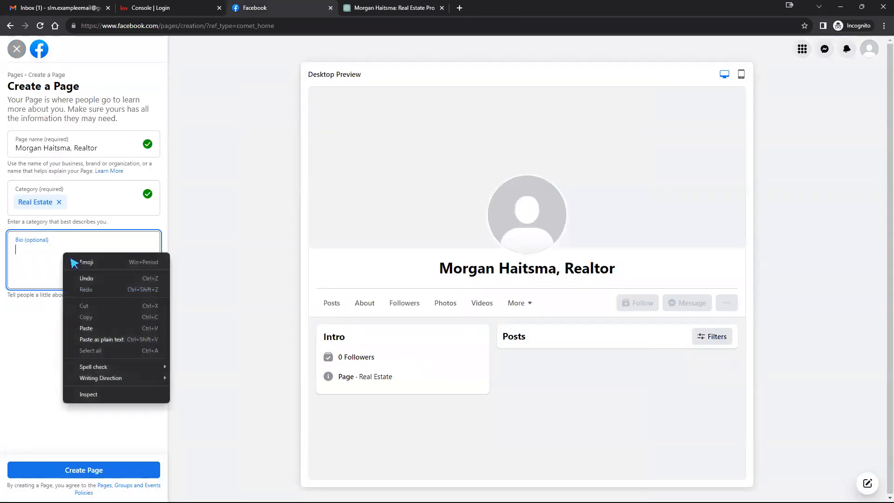
pyautogui.click(74, 326)
pyautogui.click(117, 314)
pyautogui.click(114, 269)
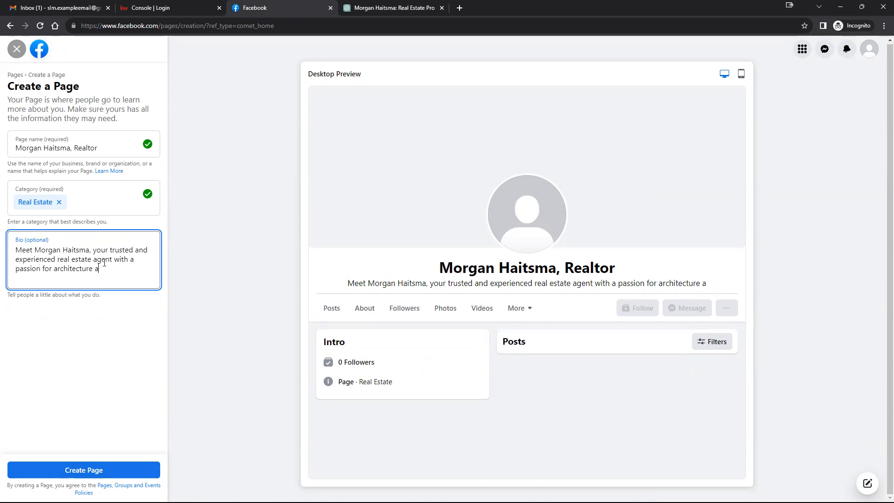
pyautogui.moveTo(99, 269); pyautogui.dragTo(115, 262)
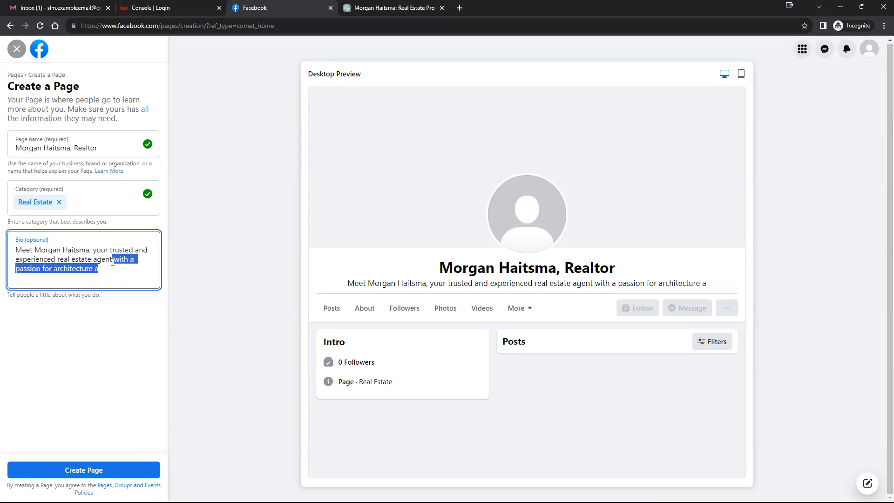
pyautogui.press('BackSpace')
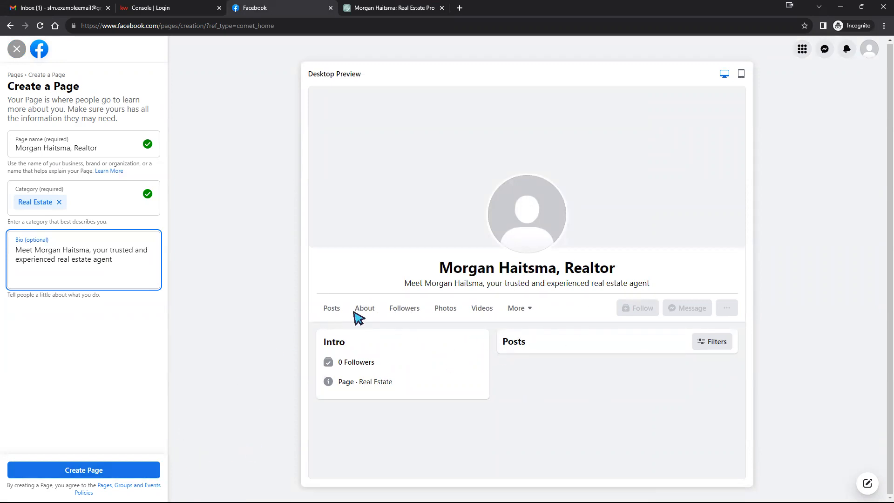
pyautogui.click(96, 469)
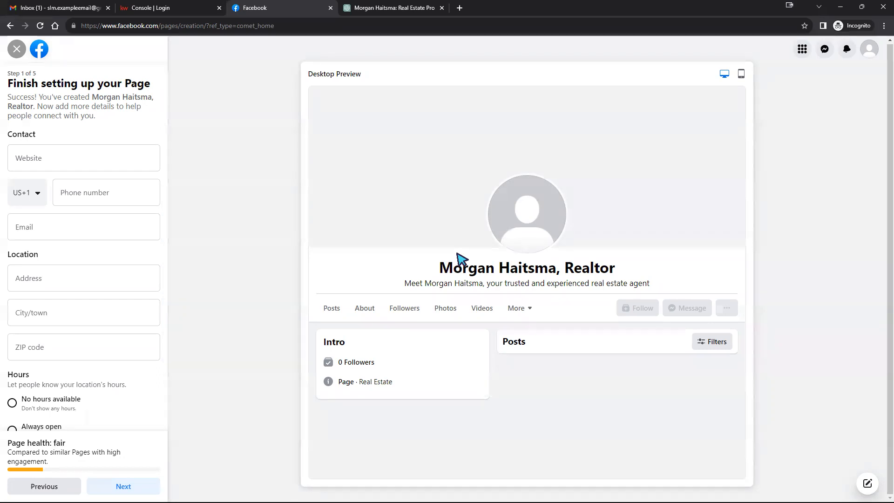
# Step: Go through the empty Website, Phone number and Email fields in setup step 1
pyautogui.click(89, 162)
pyautogui.click(103, 186)
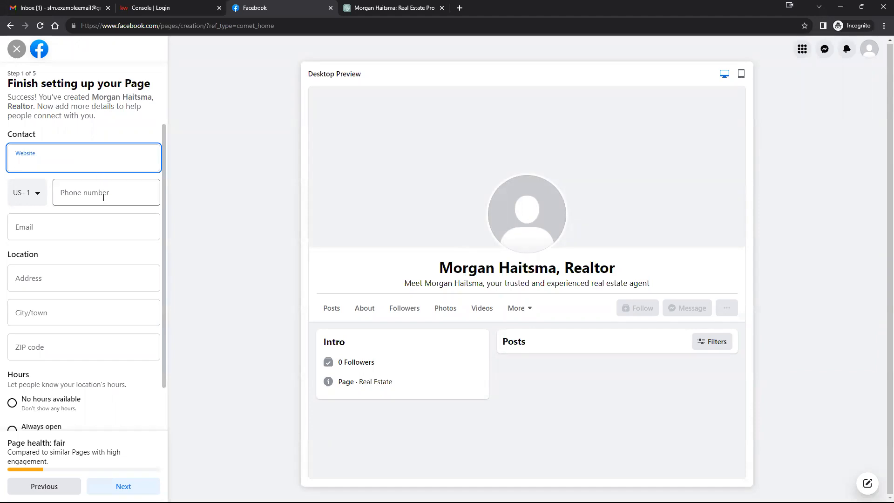
pyautogui.click(118, 228)
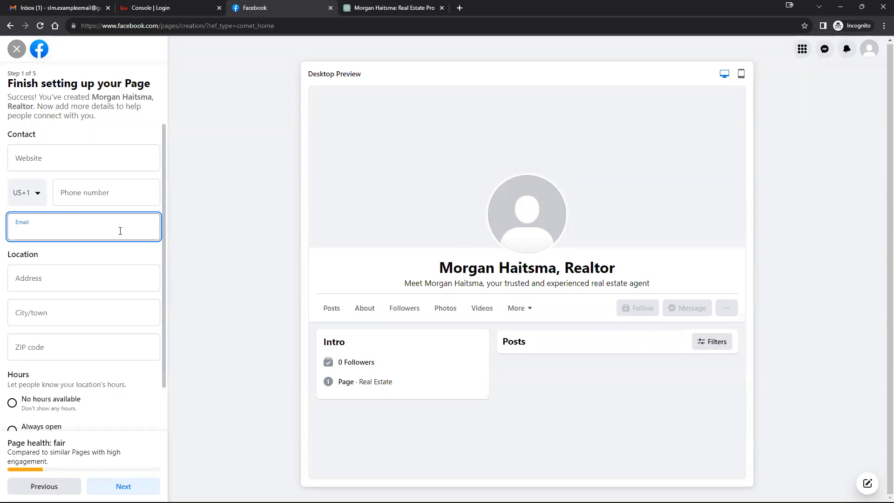
# Step: Sign in to KW Command with the saved login
pyautogui.click(154, 8)
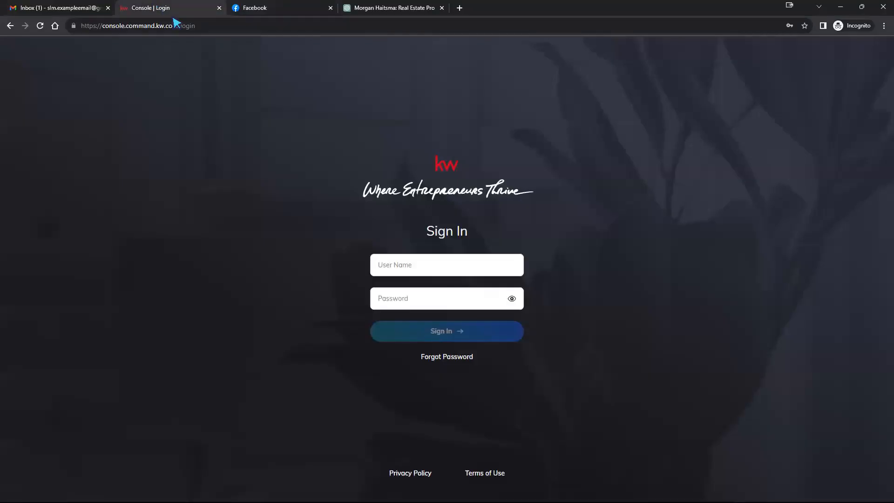
pyautogui.click(411, 256)
pyautogui.click(433, 320)
pyautogui.click(388, 332)
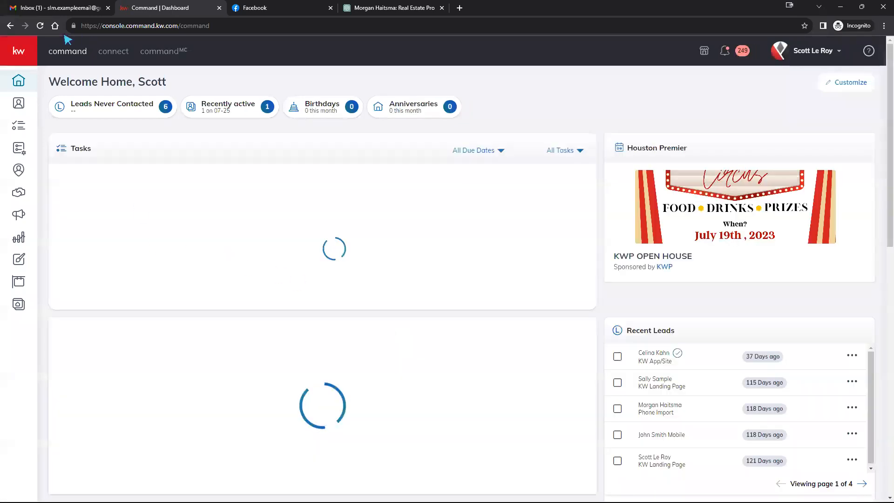
# Step: Open the agent website from the Consumer section and copy its kw.com address
pyautogui.click(22, 57)
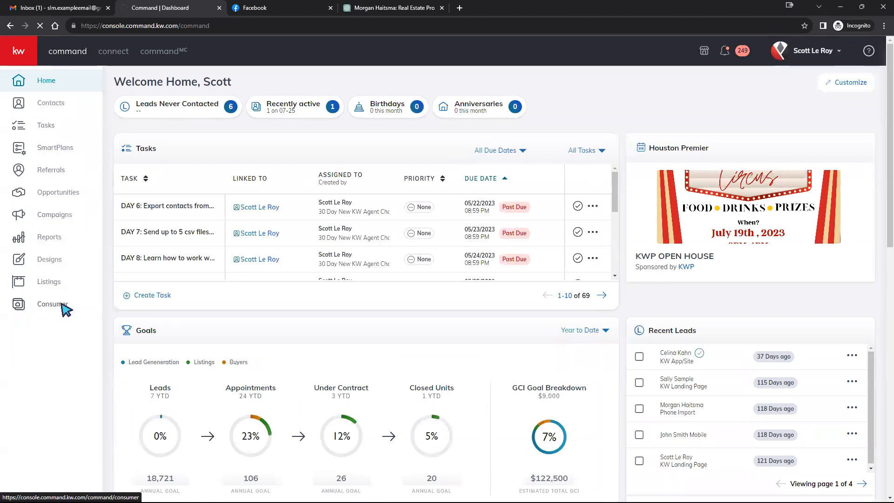
pyautogui.click(61, 305)
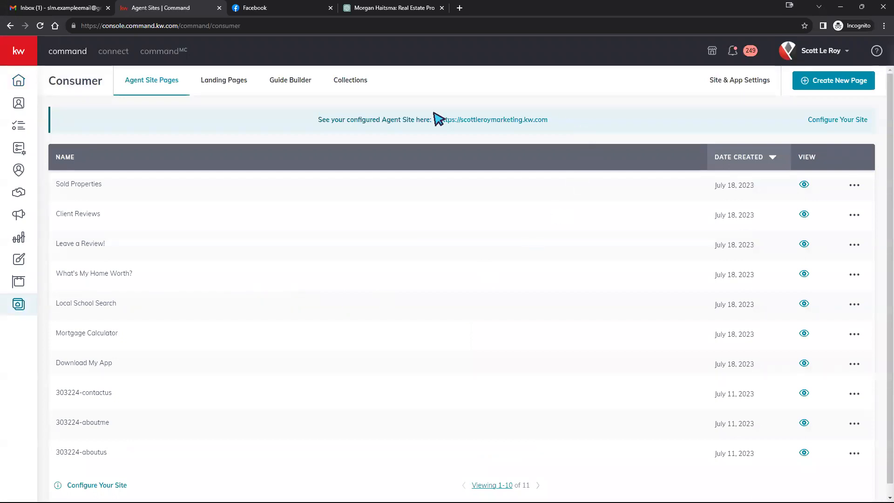
pyautogui.click(479, 121)
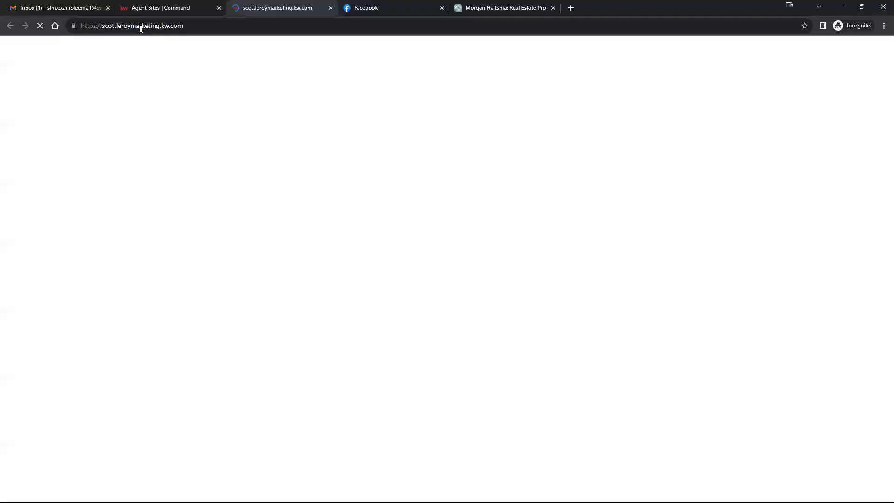
pyautogui.click(142, 26)
pyautogui.rightClick(140, 28)
pyautogui.click(175, 78)
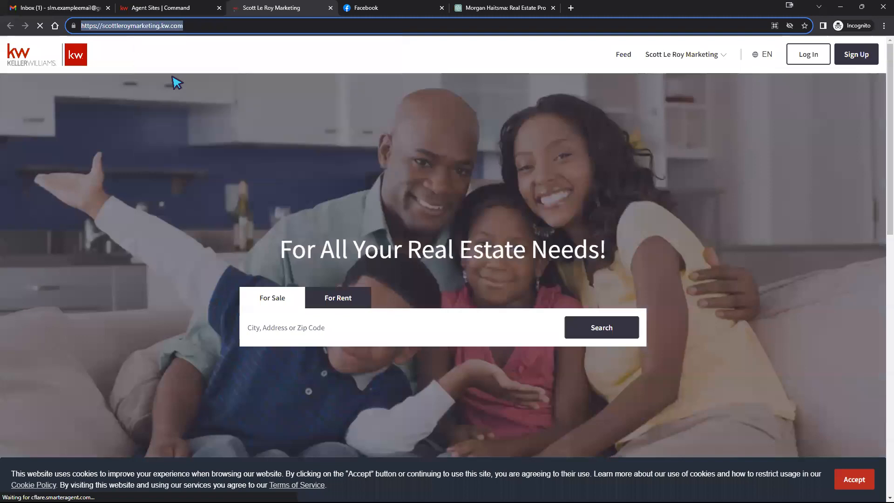
# Step: Paste the kw.com agent site address into the Facebook Page's Website field
pyautogui.click(331, 8)
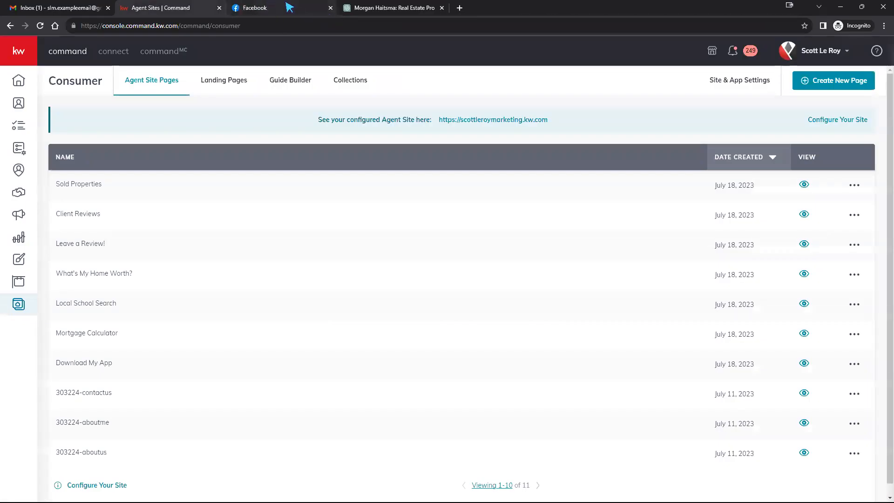
pyautogui.click(289, 6)
pyautogui.click(15, 232)
pyautogui.click(44, 156)
pyautogui.rightClick(42, 156)
pyautogui.click(80, 228)
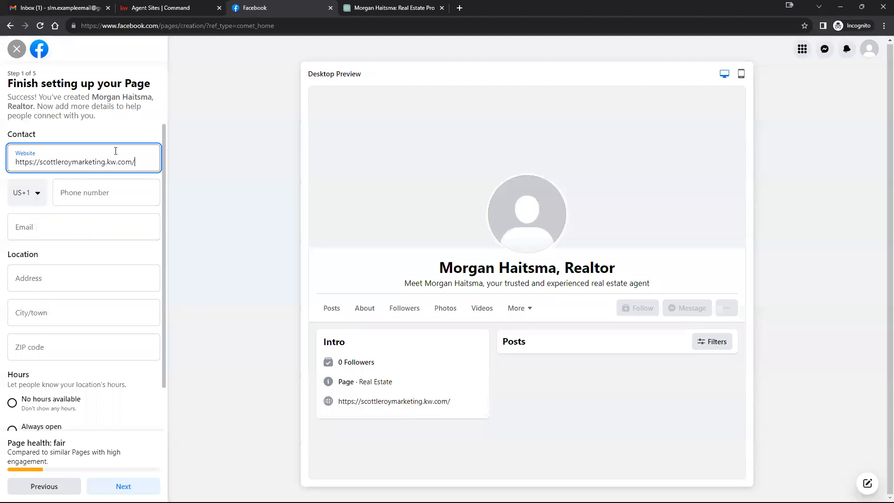
# Step: Copy the Google account's e-mail address from Gmail into the Page's Email field
pyautogui.click(52, 8)
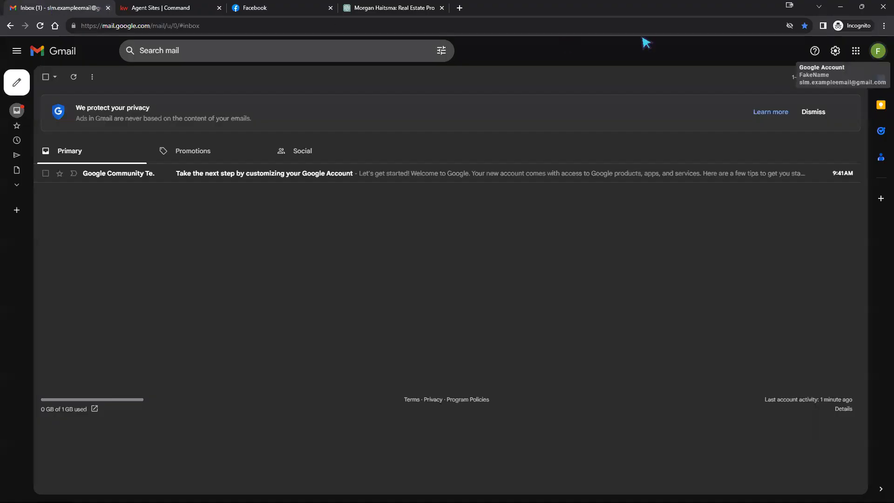
pyautogui.click(878, 51)
pyautogui.tripleClick(826, 97)
pyautogui.rightClick(826, 98)
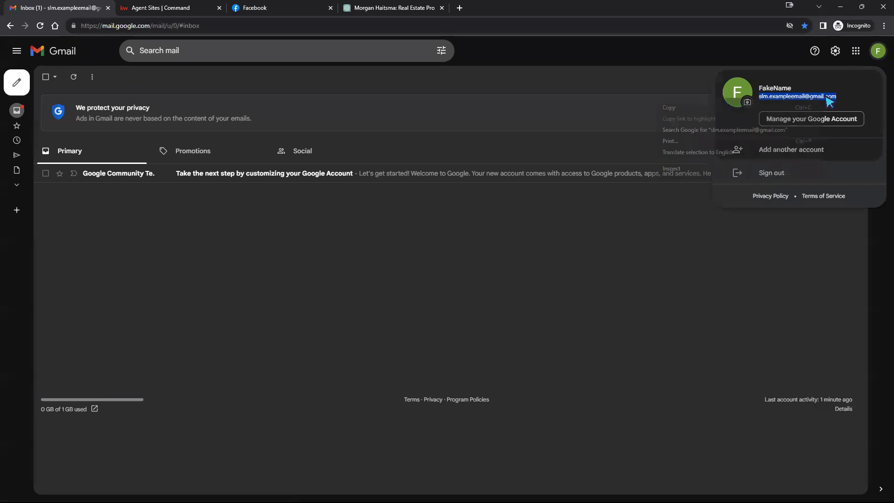
pyautogui.click(761, 108)
pyautogui.click(280, 8)
pyautogui.click(40, 227)
pyautogui.rightClick(40, 229)
pyautogui.click(73, 303)
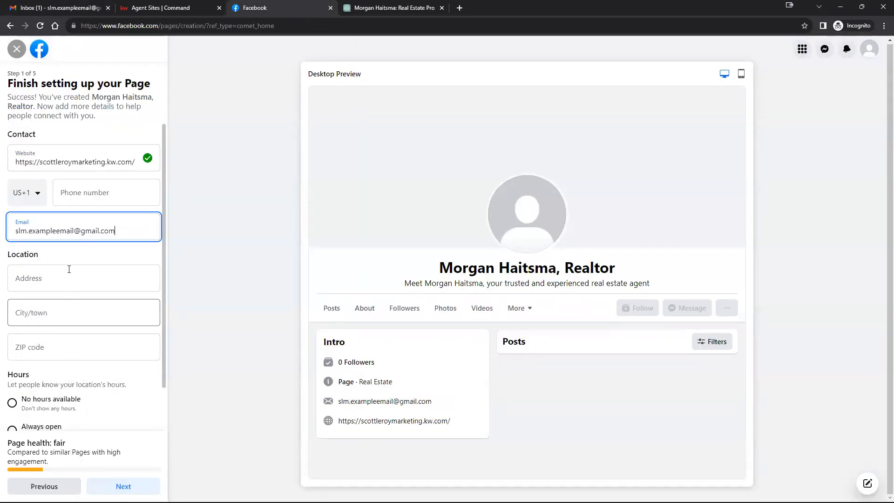
# Step: Complete the phone number and the street address in Eugene, Oregon, ZIP 97478
pyautogui.click(79, 199)
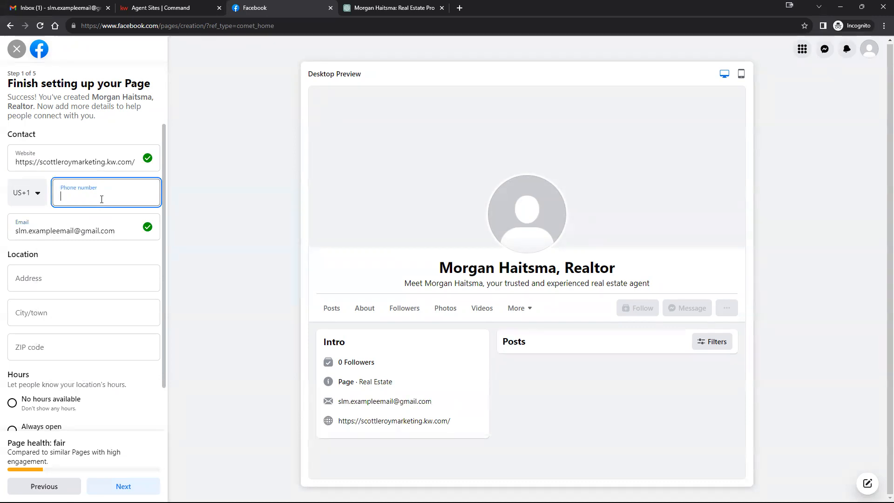
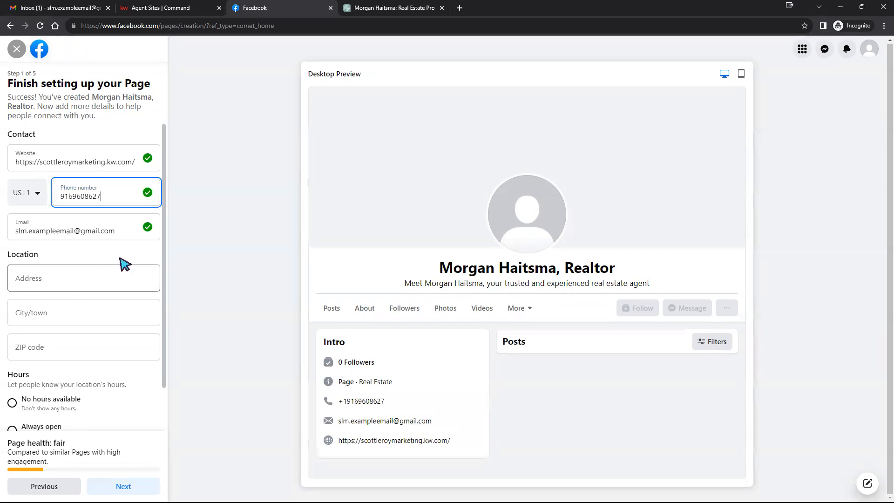
pyautogui.click(119, 257)
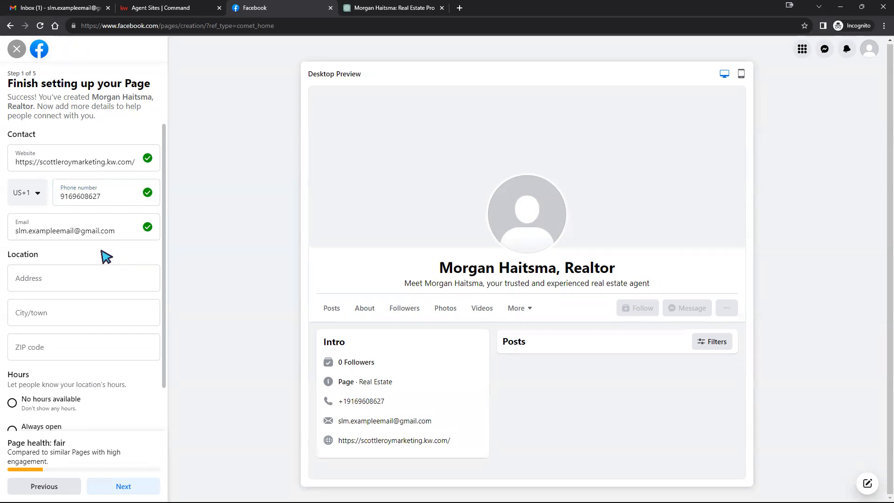
pyautogui.scroll(-1, 72, 270)
pyautogui.click(85, 228)
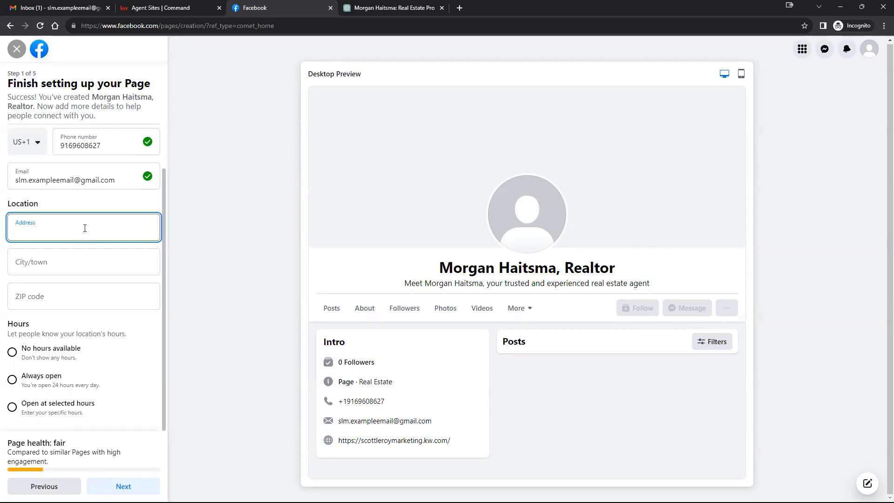
pyautogui.write('123 Main St')
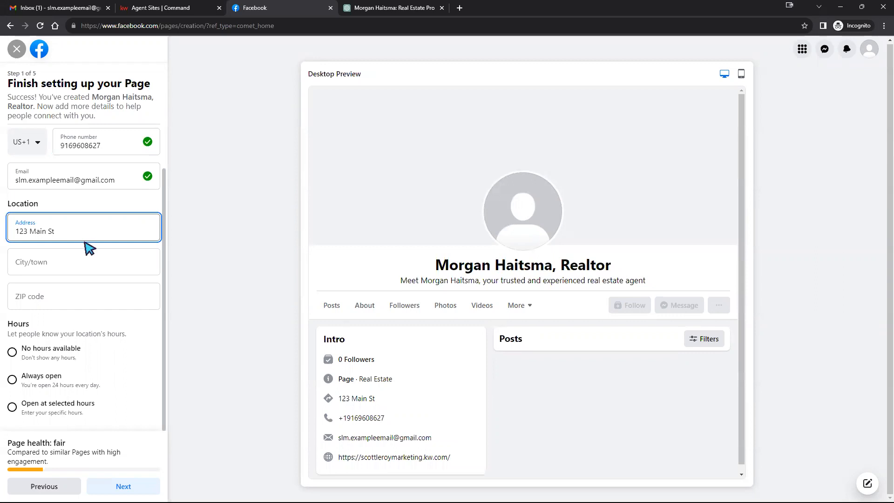
pyautogui.click(74, 257)
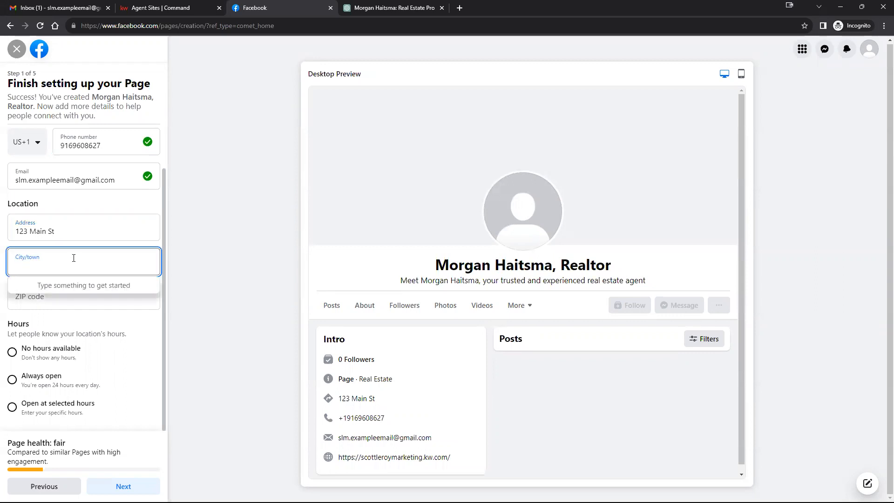
pyautogui.write('Eugene')
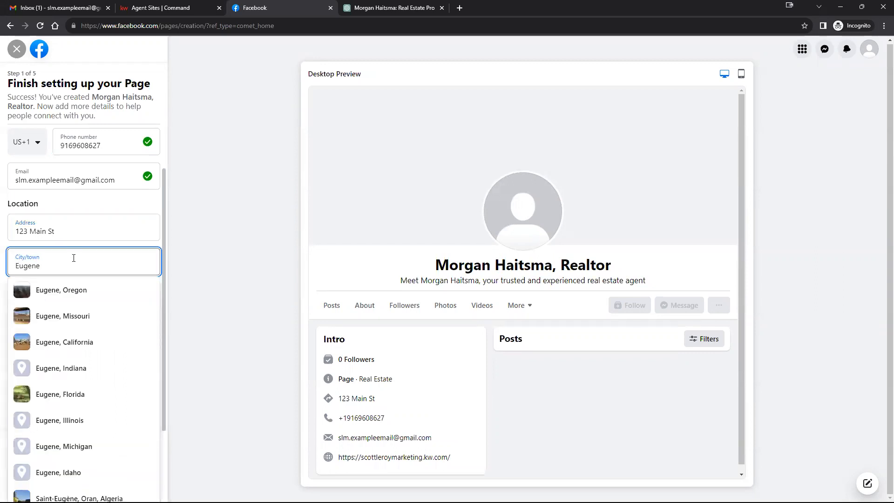
pyautogui.click(82, 291)
pyautogui.click(89, 291)
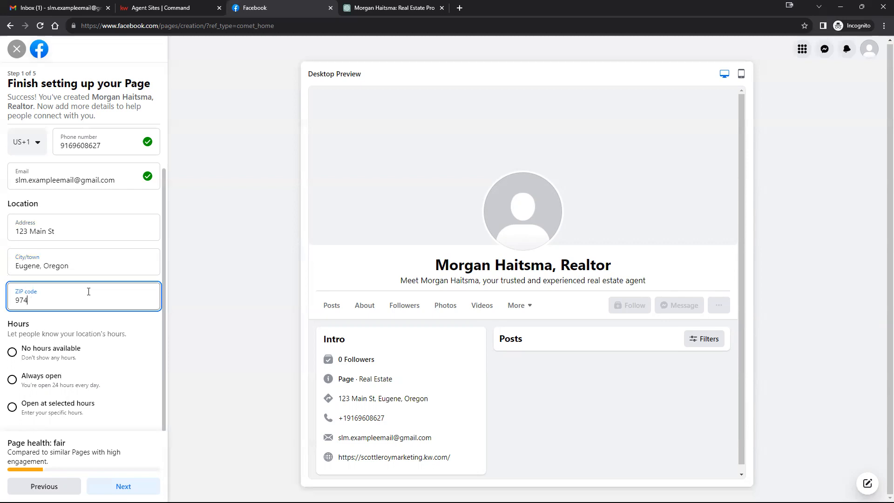
pyautogui.click(132, 321)
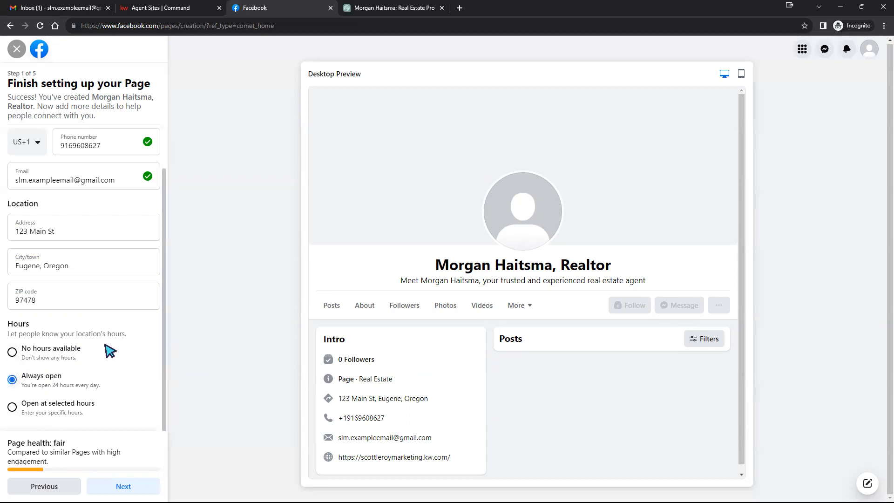
# Step: With hours set to Always open, continue to step 2, Customize your Page
pyautogui.scroll(1, 124, 329)
pyautogui.scroll(-1, 123, 304)
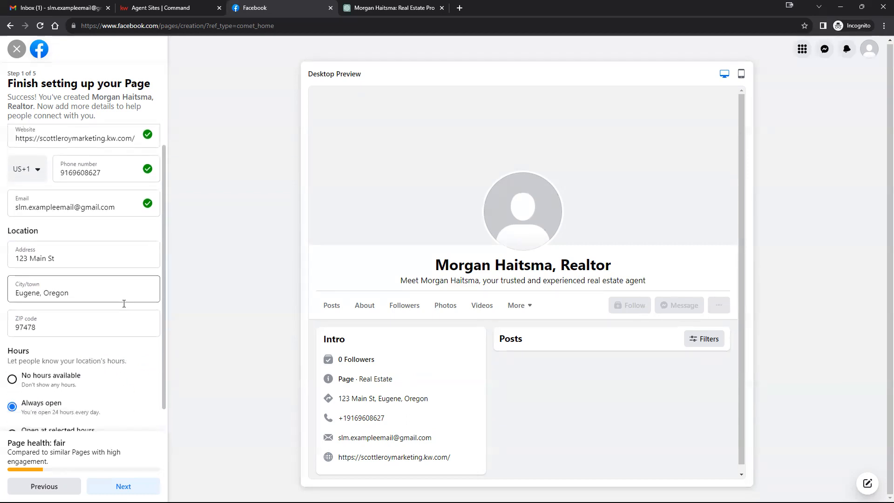
pyautogui.click(131, 485)
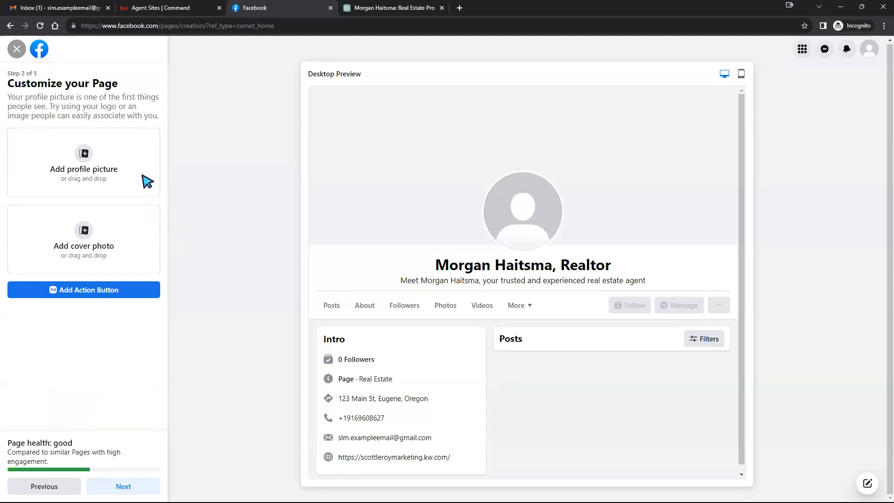
# Step: In KW Command's Designs section, create a new design of the Social type
pyautogui.click(166, 7)
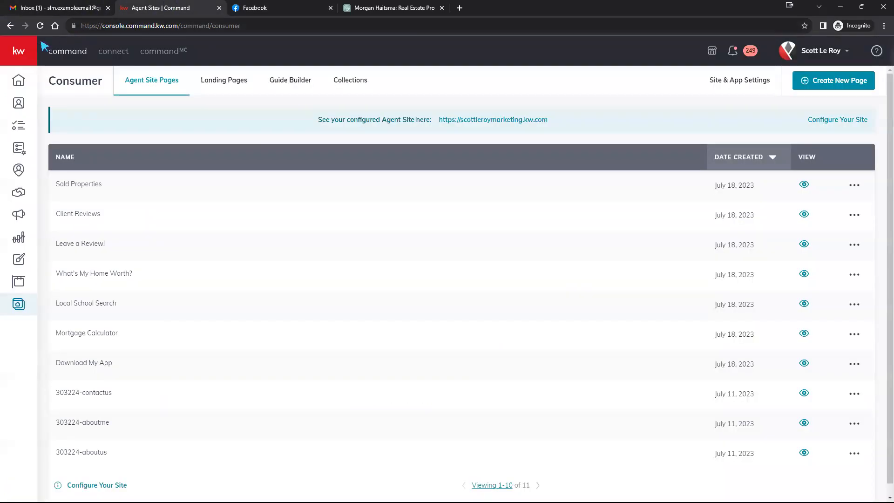
pyautogui.moveTo(16, 61)
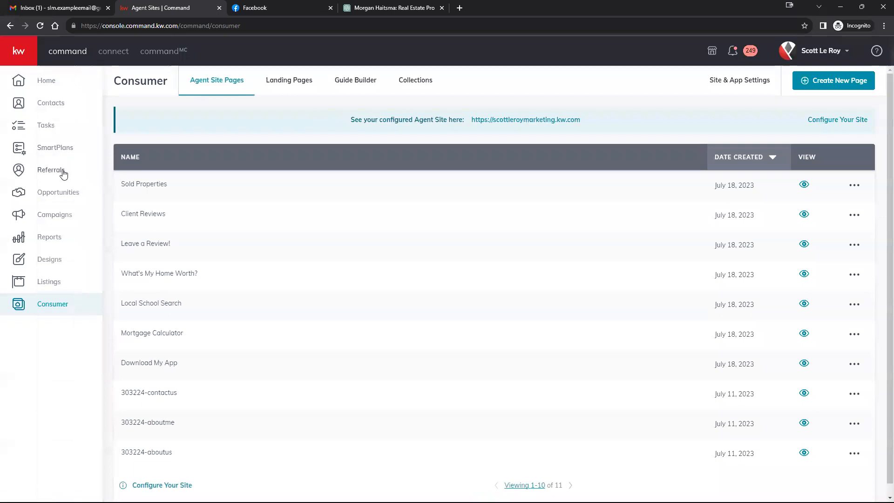
pyautogui.click(46, 264)
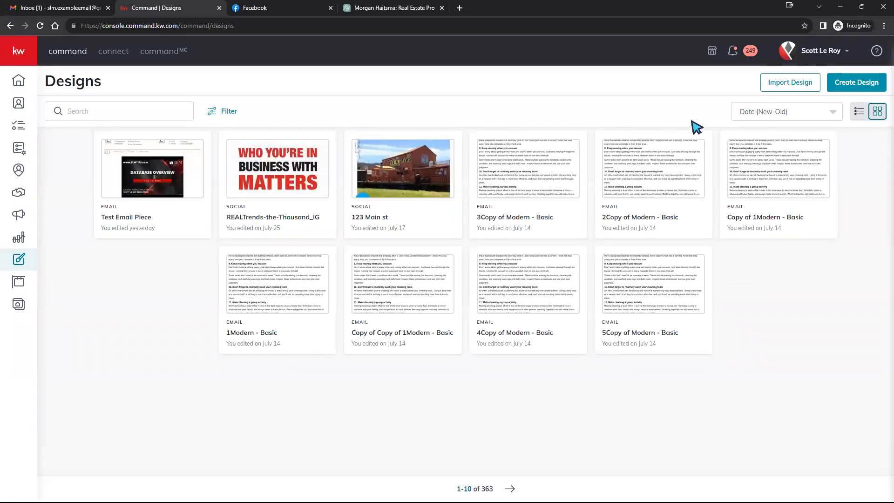
pyautogui.click(859, 86)
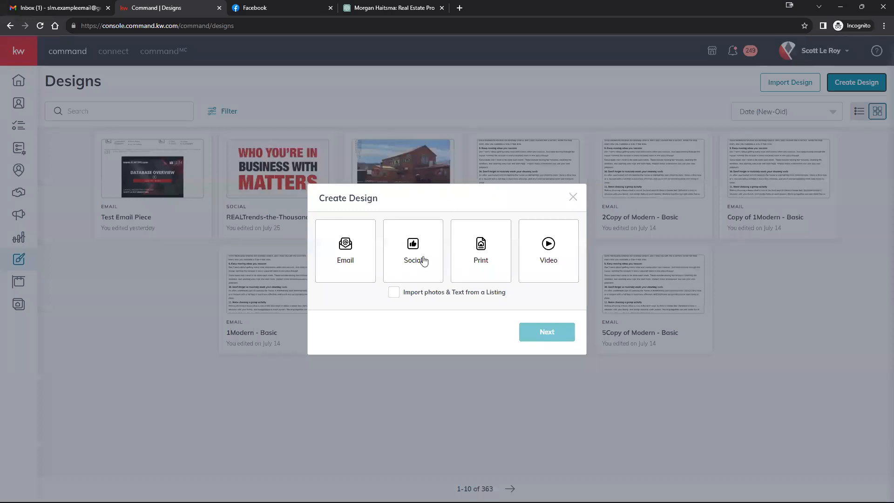
pyautogui.click(419, 253)
pyautogui.click(546, 331)
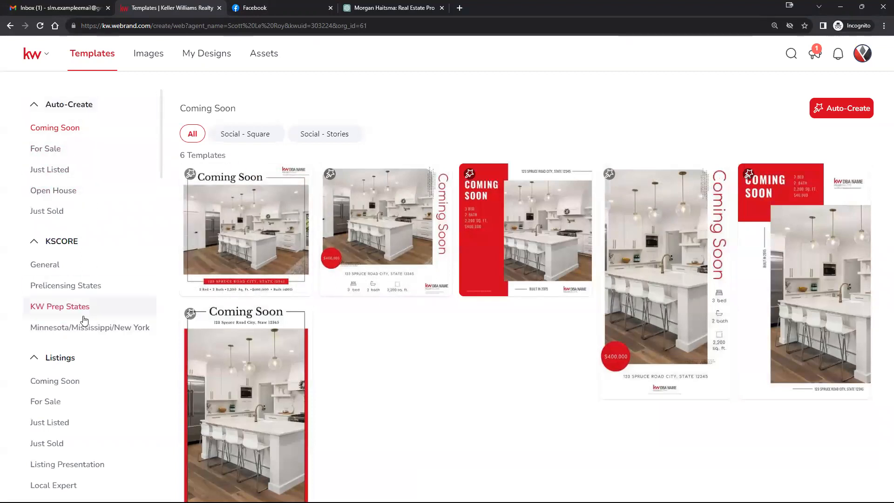
# Step: Browse the Social Branding templates and use the red kw starburst template
pyautogui.scroll(-5, 78, 272)
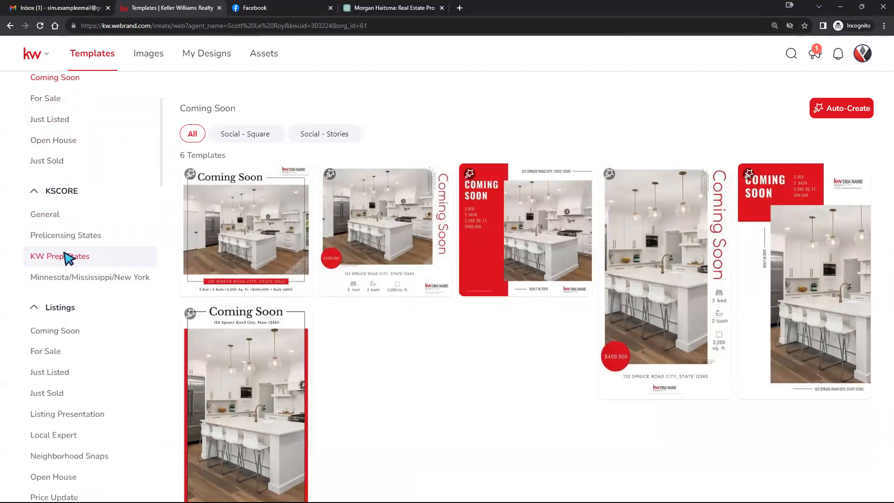
pyautogui.scroll(-9, 77, 217)
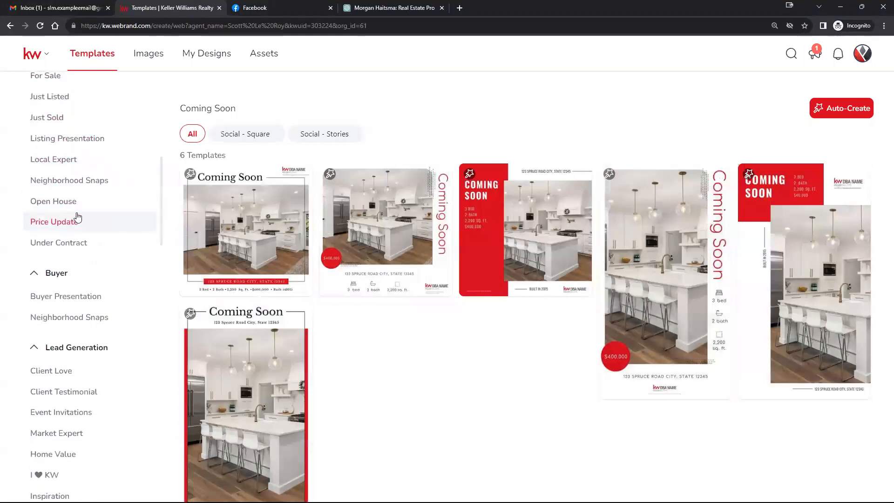
pyautogui.scroll(-2, 78, 217)
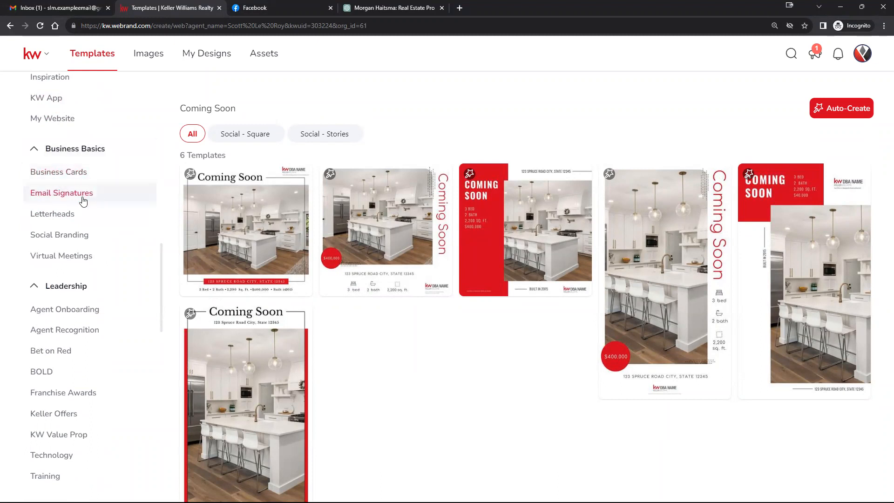
pyautogui.click(82, 240)
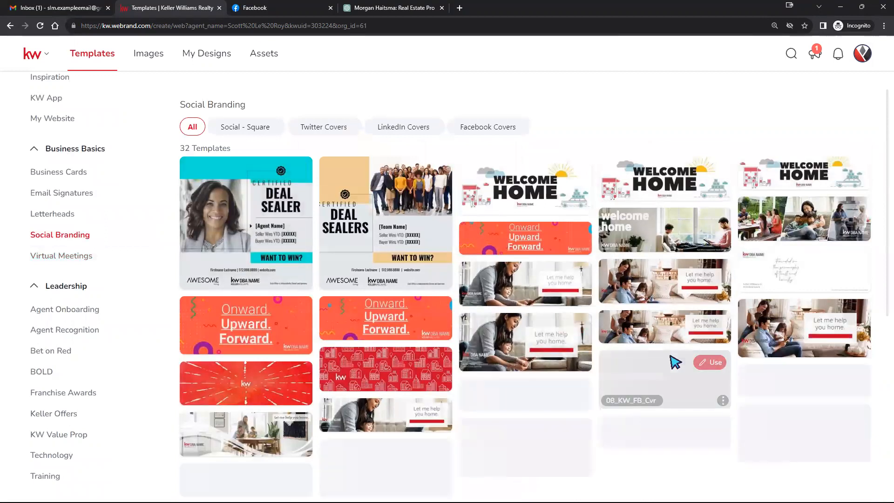
pyautogui.scroll(-2, 674, 381)
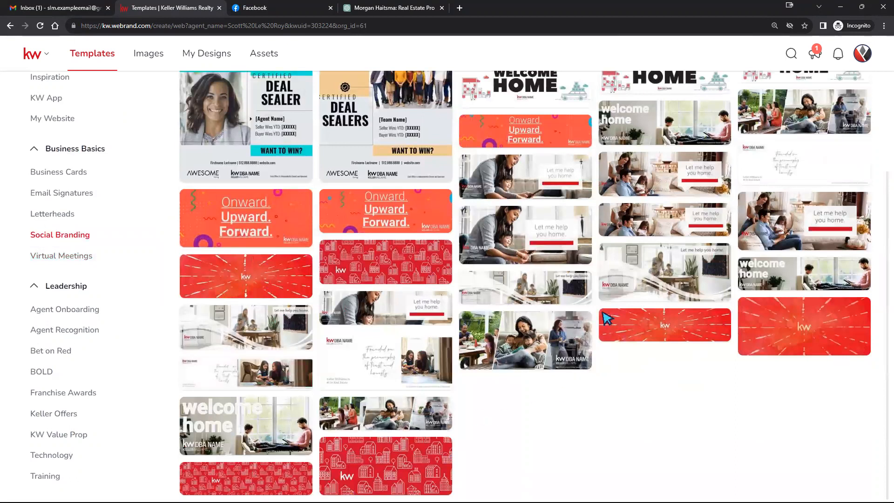
pyautogui.moveTo(692, 340)
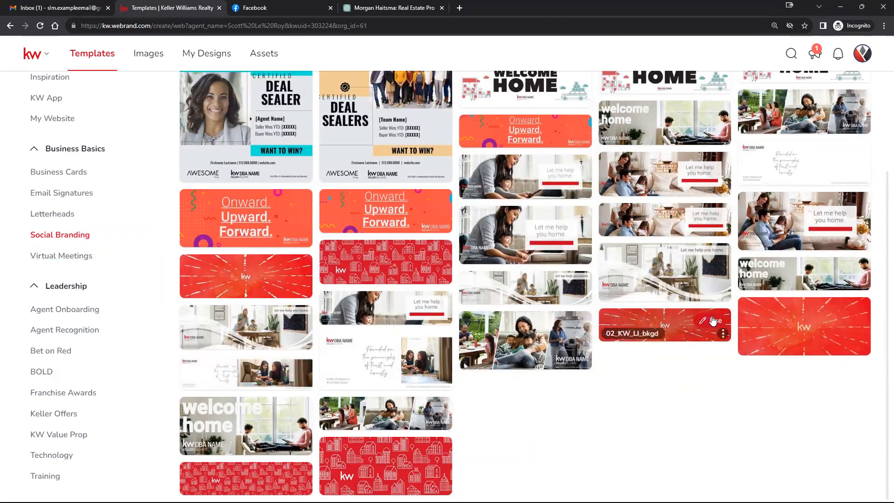
pyautogui.click(307, 8)
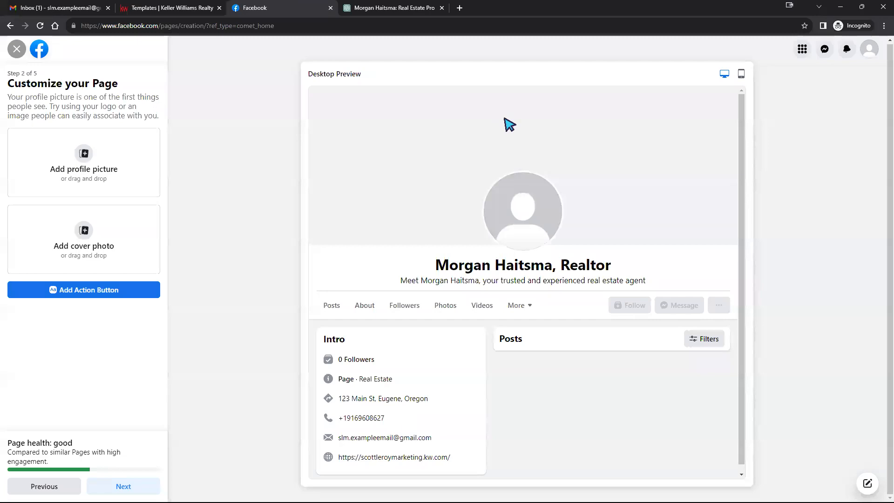
pyautogui.click(406, 8)
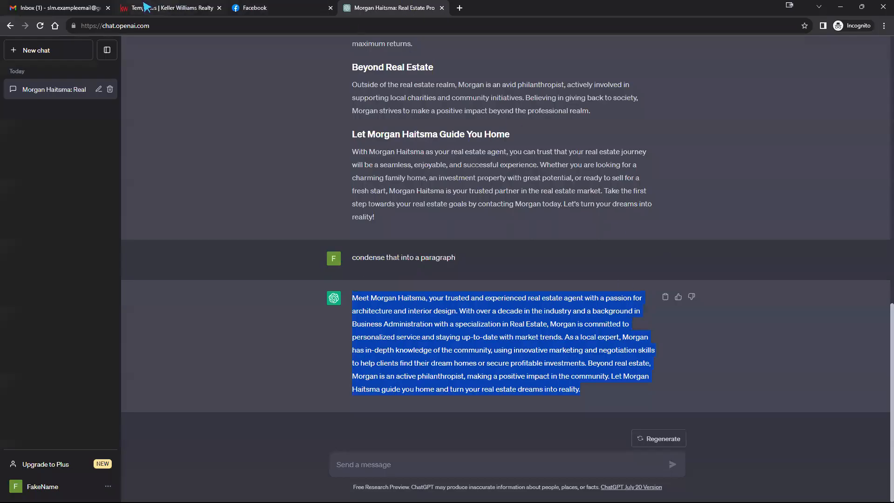
pyautogui.click(172, 8)
pyautogui.click(849, 313)
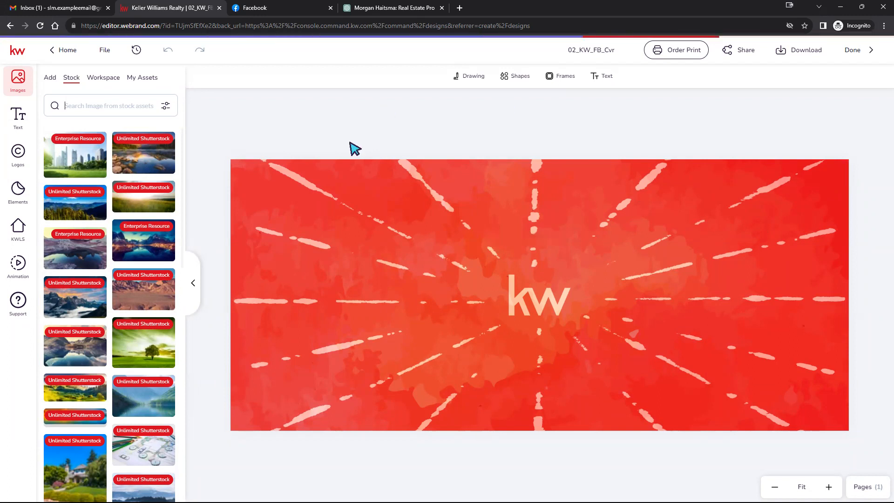
# Step: Download the red KW cover design as the PNG file 02_KW_FB_Cvr.png to the Desktop
pyautogui.click(804, 51)
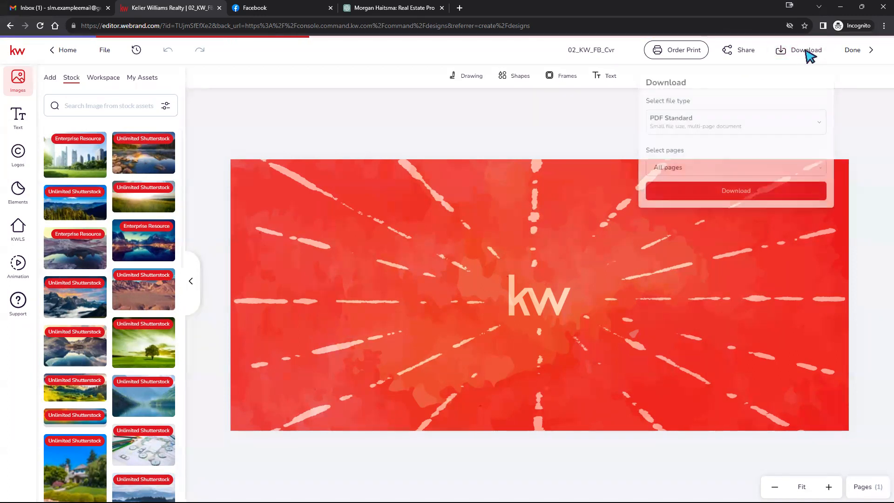
pyautogui.click(792, 119)
pyautogui.click(735, 172)
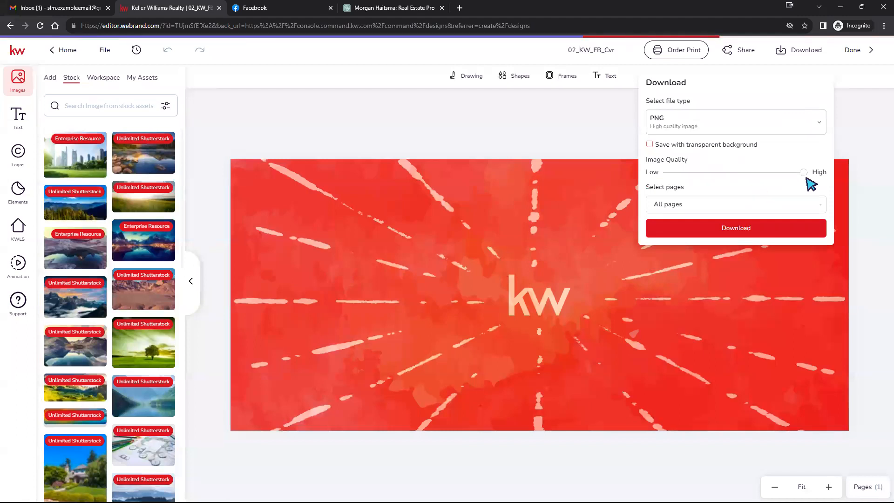
pyautogui.click(761, 228)
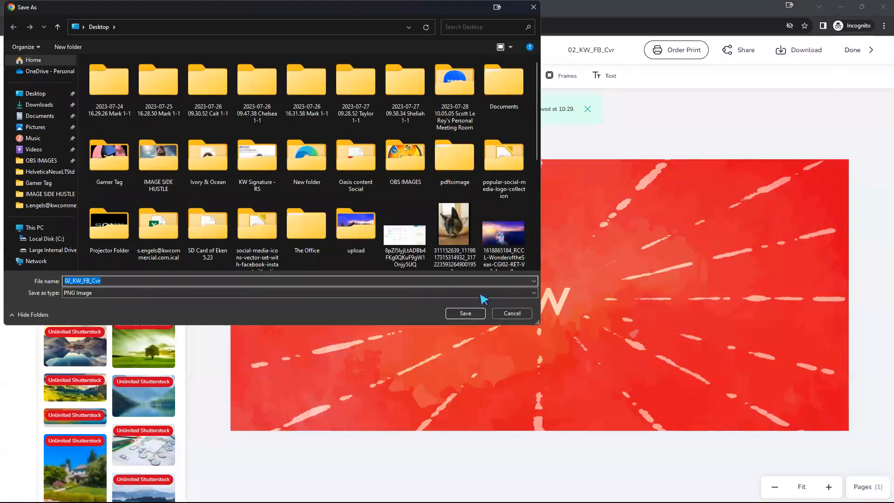
pyautogui.click(475, 314)
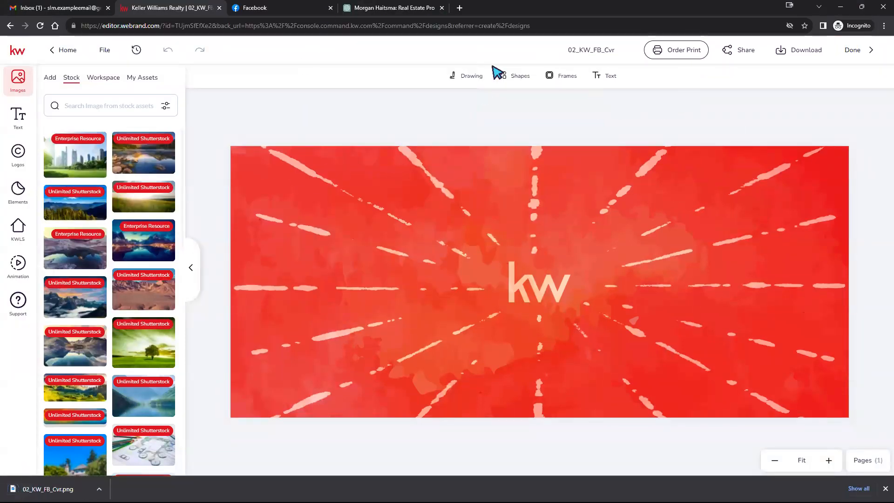
pyautogui.click(303, 8)
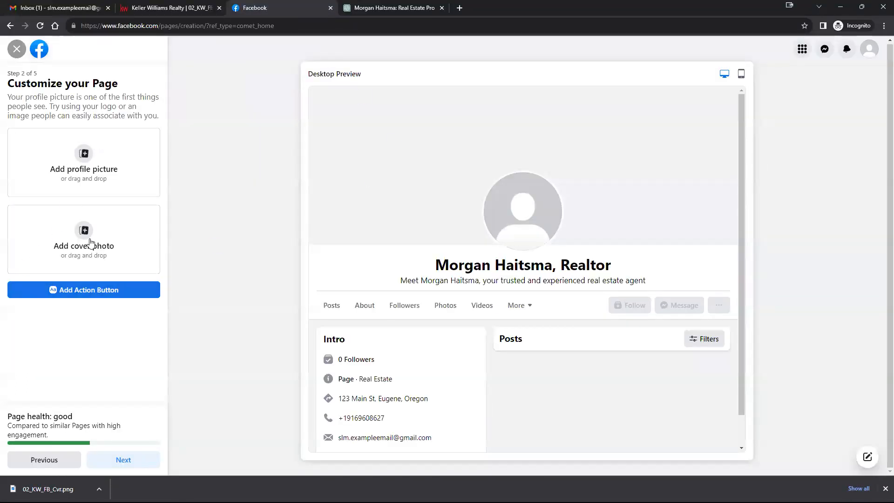
# Step: Upload 02_KW_FB_Cvr as the Facebook Page's cover photo
pyautogui.scroll(-2, 260, 135)
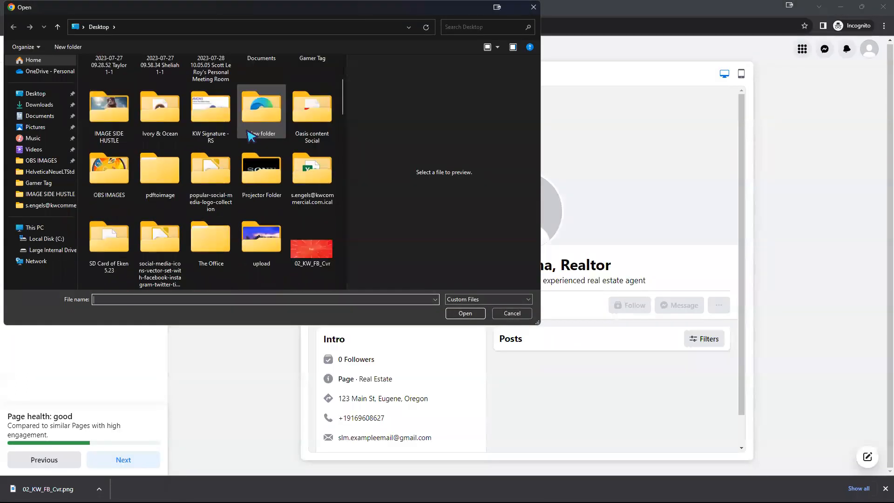
pyautogui.click(316, 247)
pyautogui.click(476, 316)
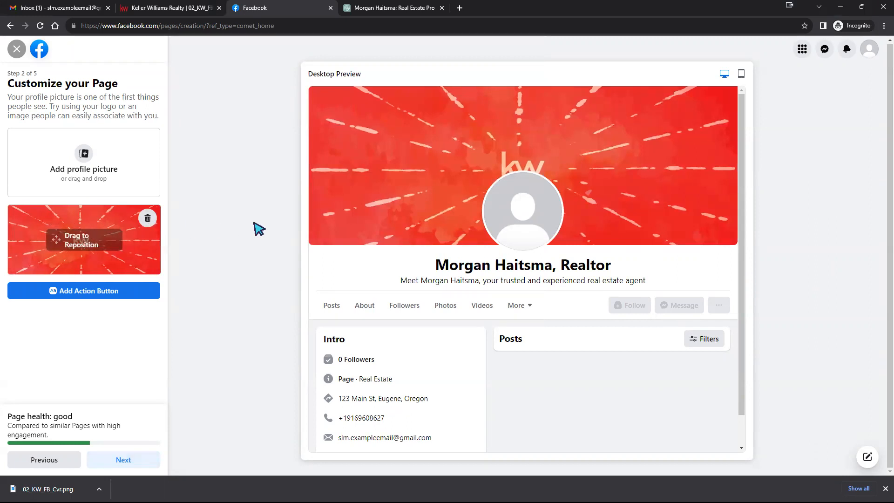
pyautogui.click(150, 8)
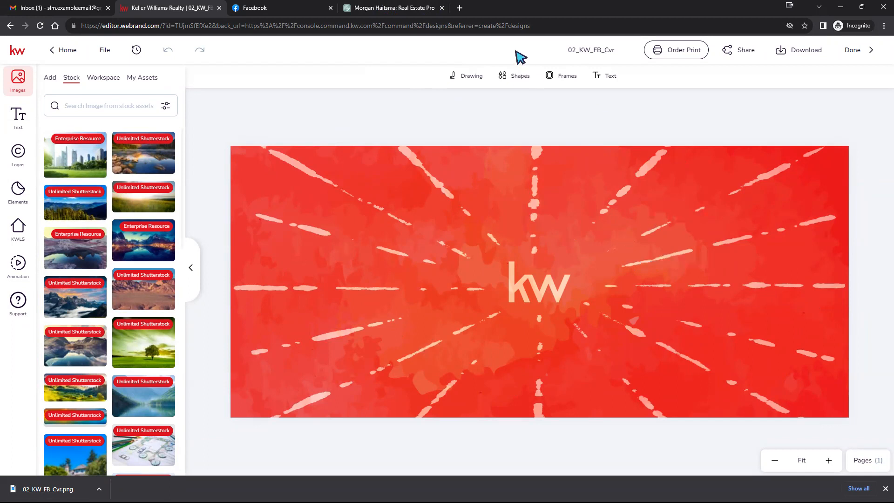
# Step: Load pexels.com in a new tab and copy its page address
pyautogui.click(460, 8)
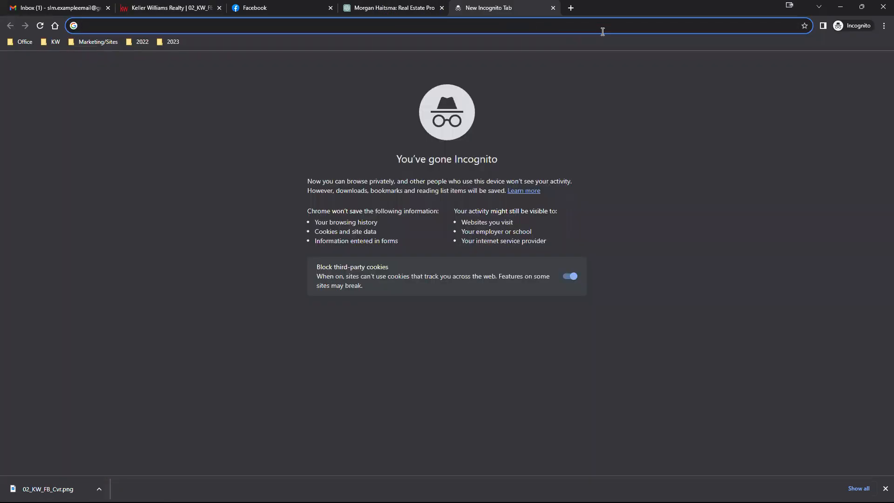
pyautogui.write('pexels.x')
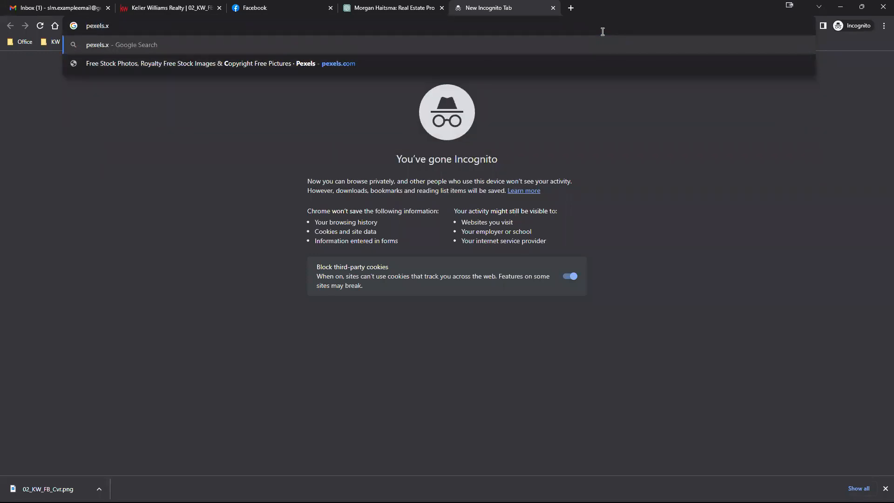
pyautogui.press('BackSpace')
pyautogui.write('com')
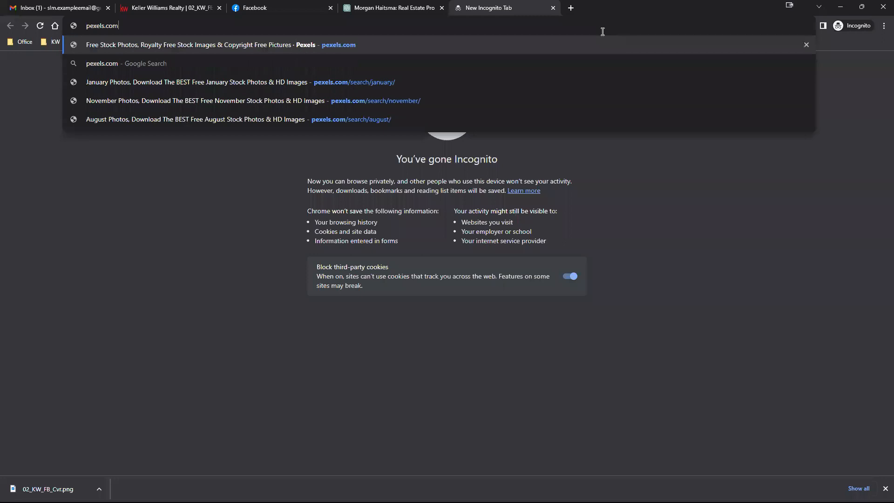
pyautogui.press('Return')
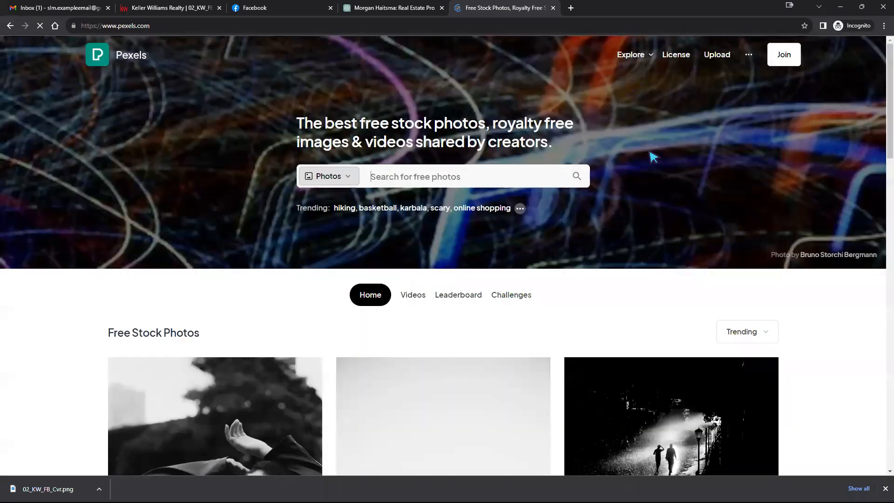
pyautogui.click(131, 29)
pyautogui.rightClick(132, 27)
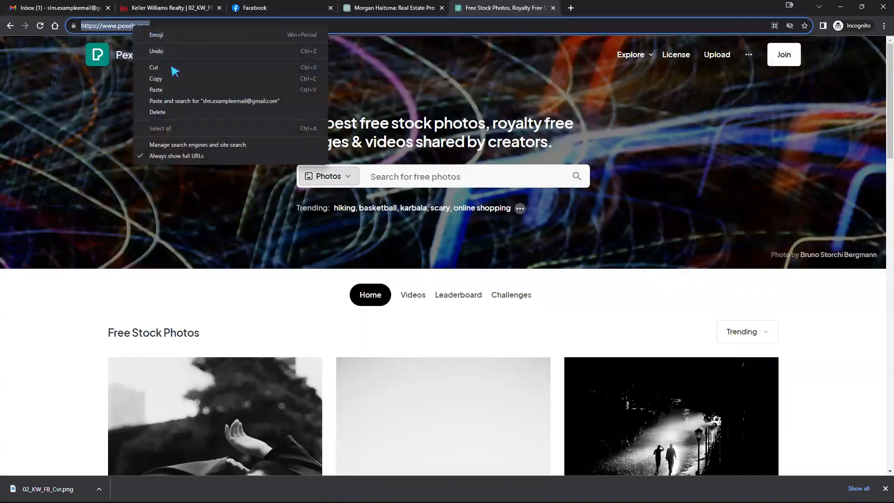
pyautogui.click(154, 75)
pyautogui.hotkey('alt', 'Tab')
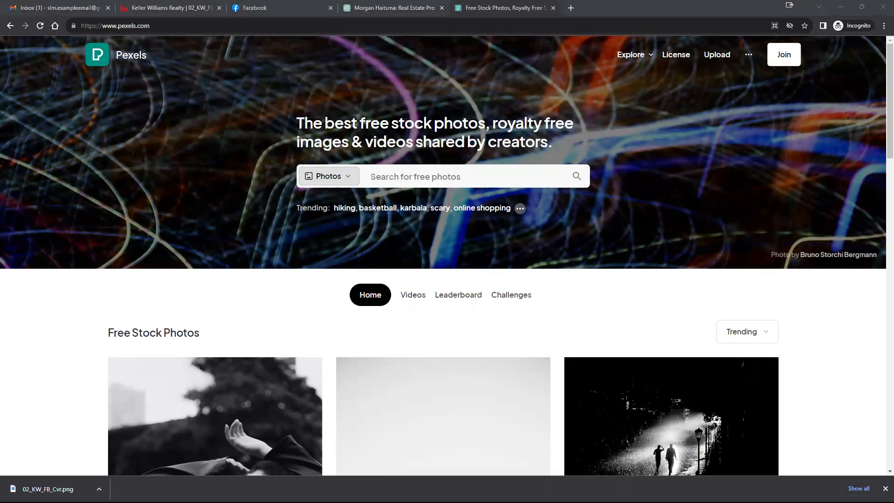
# Step: Search Pexels free stock photos for 'house'
pyautogui.scroll(-10, 834, 320)
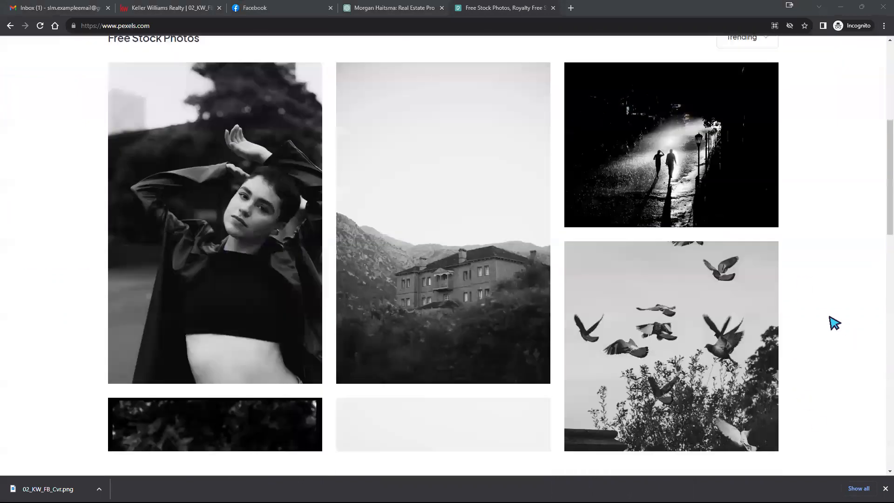
pyautogui.scroll(10, 837, 317)
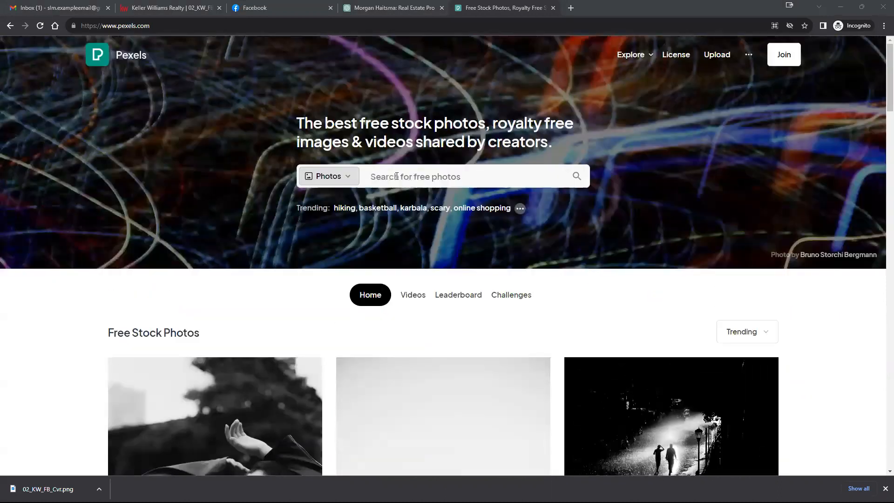
pyautogui.click(397, 177)
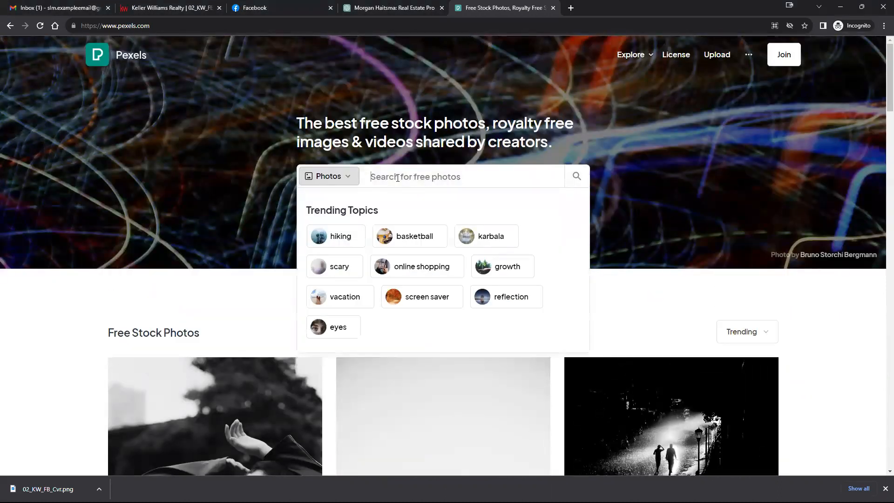
pyautogui.write('house')
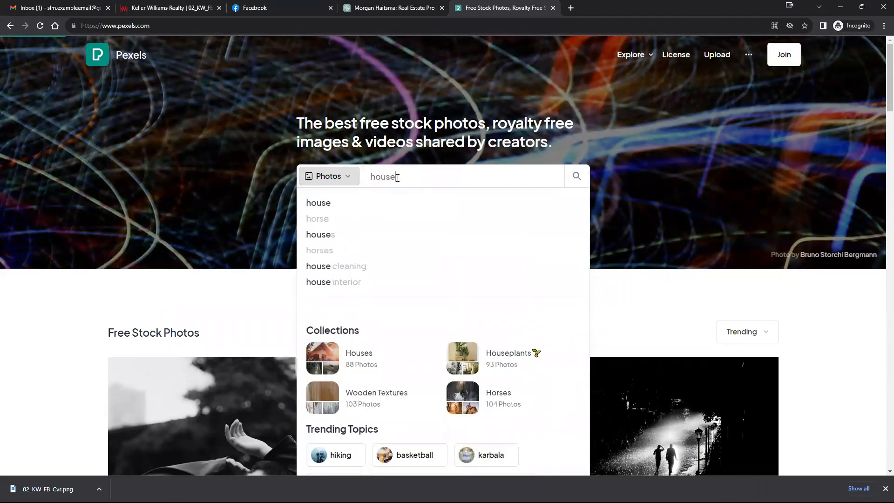
pyautogui.press('Return')
# Step: Browse through the house, cabin and villa photo results
pyautogui.scroll(-2, 816, 220)
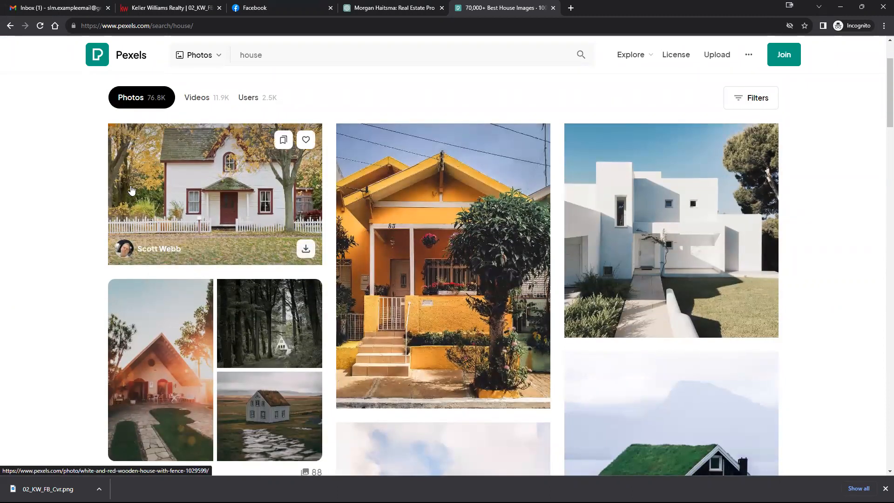
pyautogui.scroll(-3, 438, 219)
pyautogui.scroll(3, 441, 219)
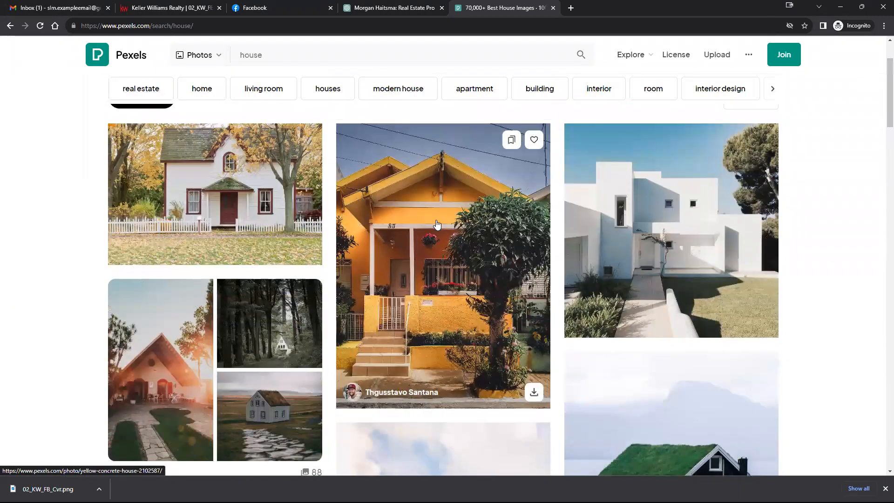
pyautogui.scroll(-10, 400, 249)
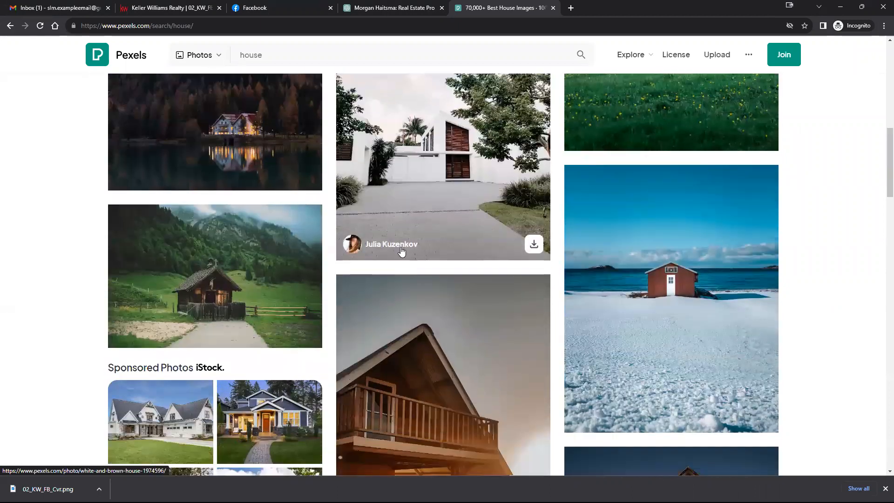
pyautogui.scroll(-10, 401, 251)
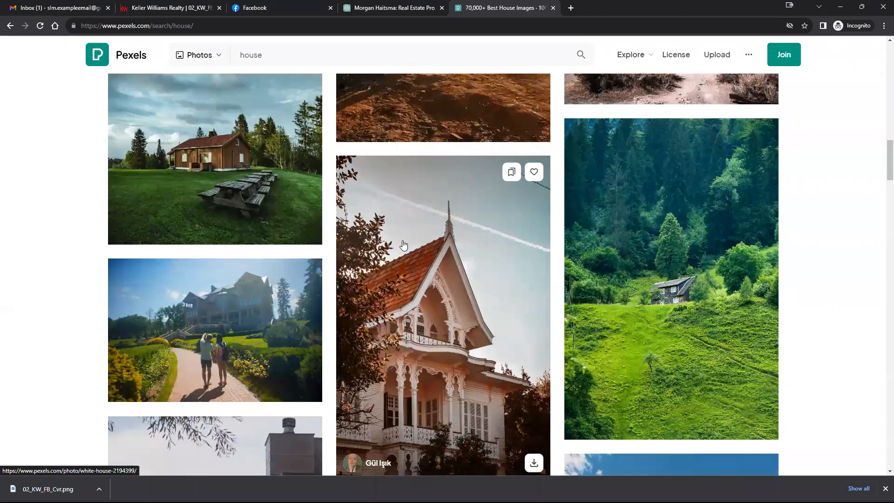
pyautogui.scroll(-8, 404, 246)
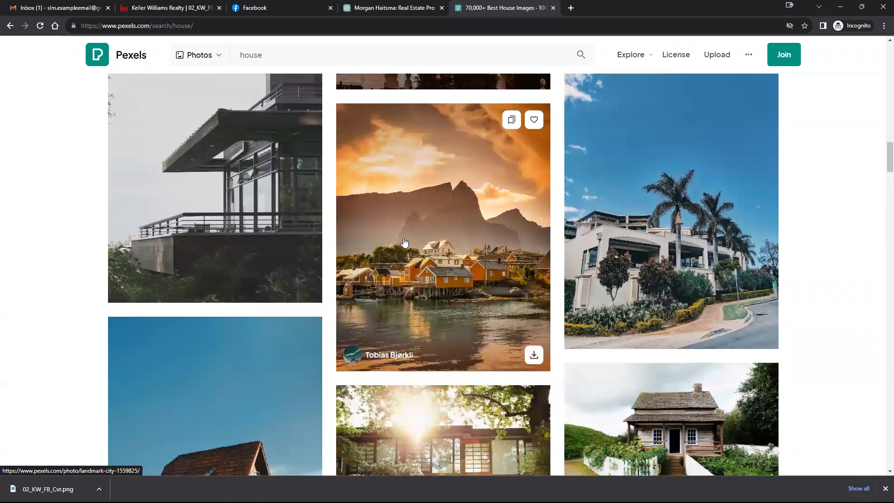
pyautogui.scroll(-9, 404, 243)
pyautogui.scroll(5, 404, 243)
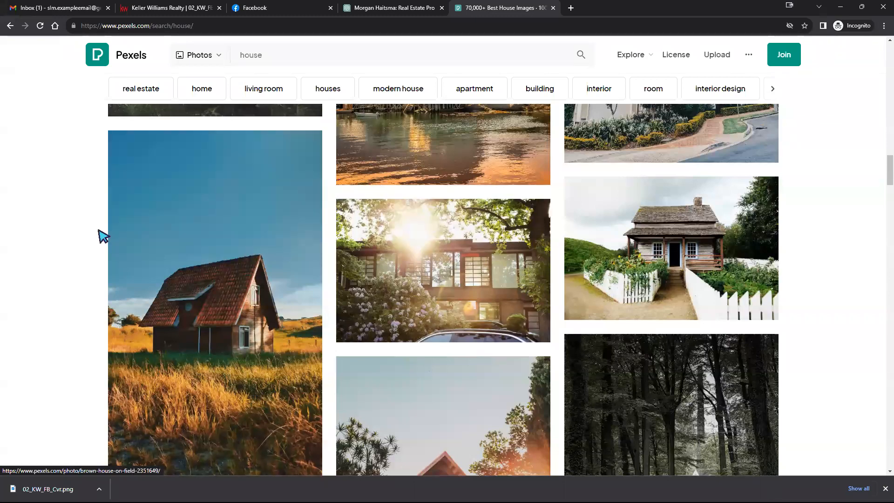
pyautogui.scroll(10, 439, 347)
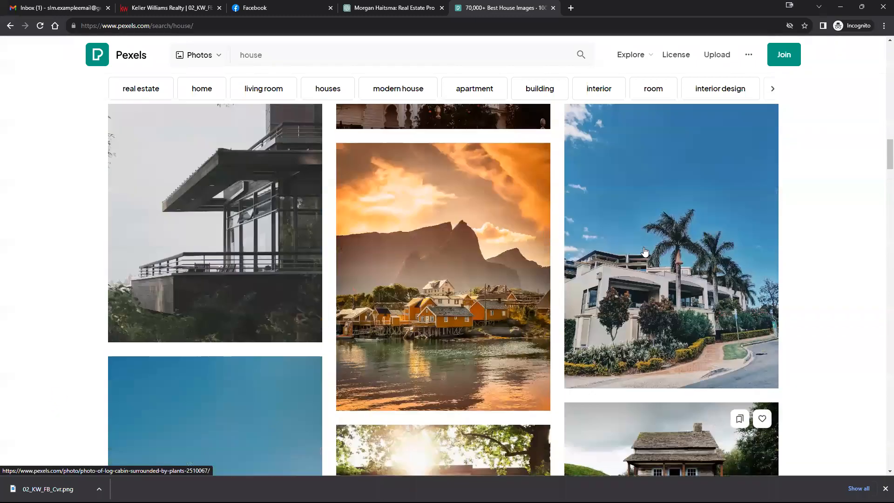
pyautogui.scroll(10, 636, 265)
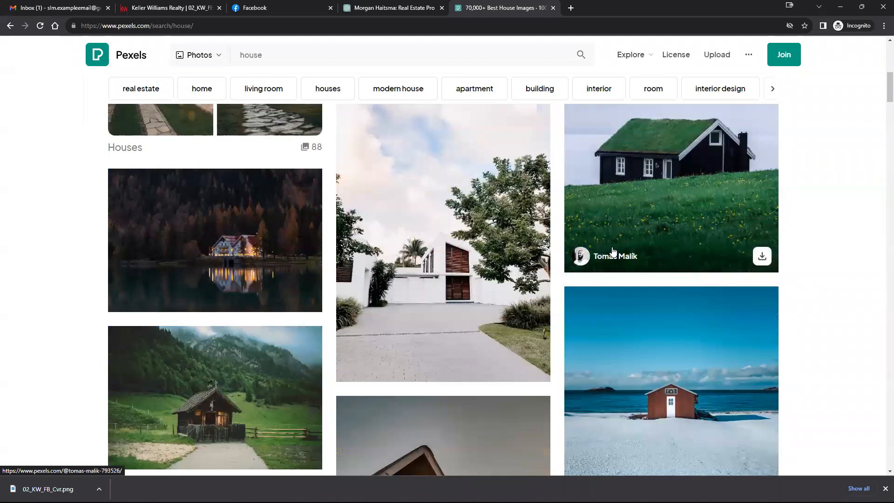
pyautogui.scroll(3, 666, 232)
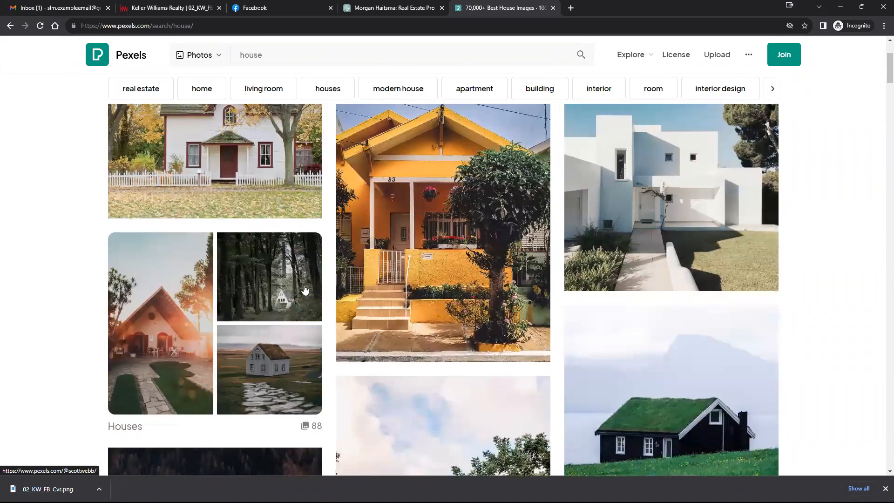
pyautogui.click(254, 8)
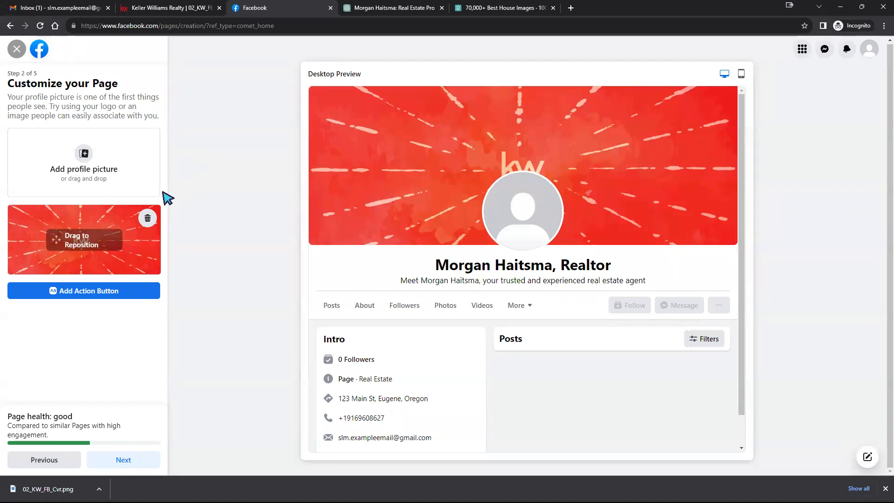
# Step: Skip WhatsApp, switch off Marketing & promotional emails, and finish the Page setup
pyautogui.click(105, 462)
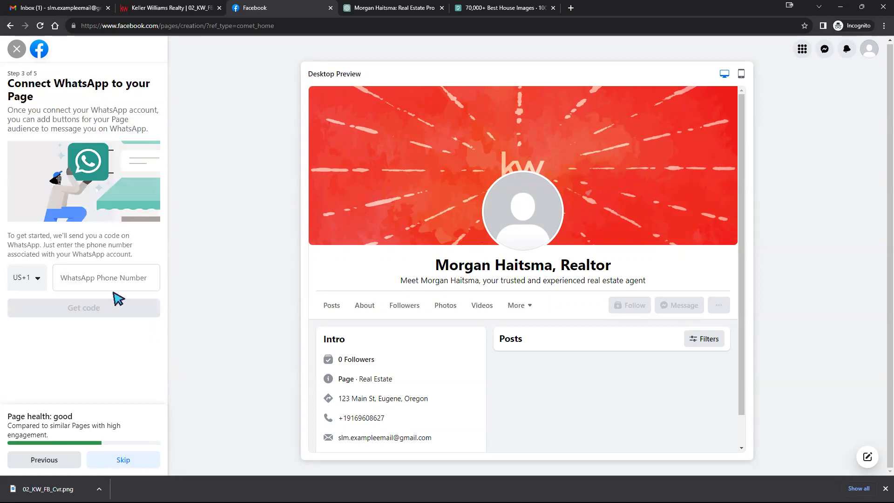
pyautogui.click(149, 465)
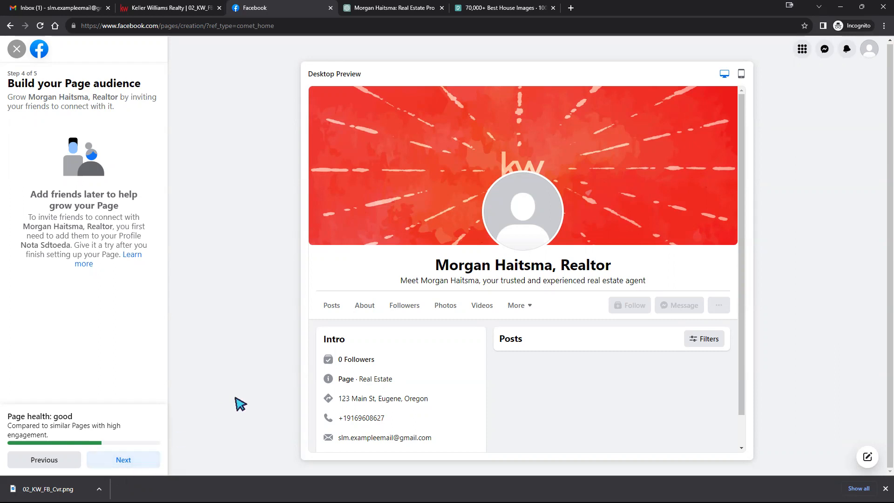
pyautogui.click(138, 459)
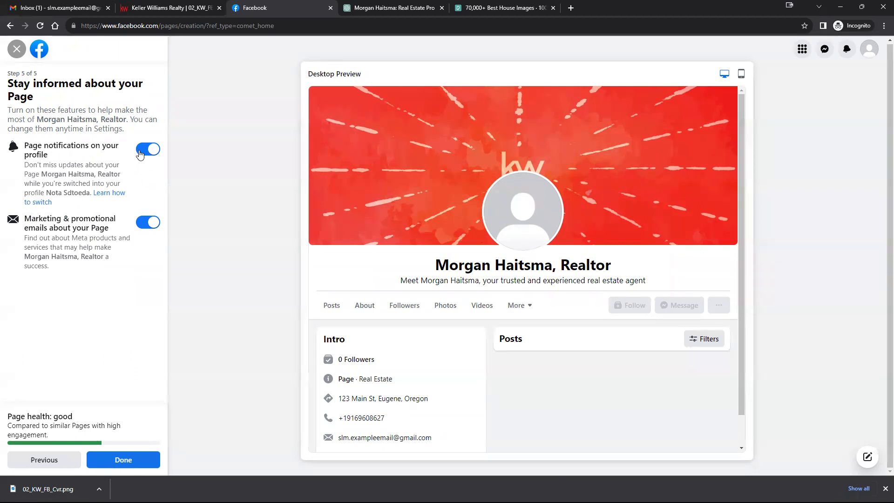
pyautogui.click(138, 227)
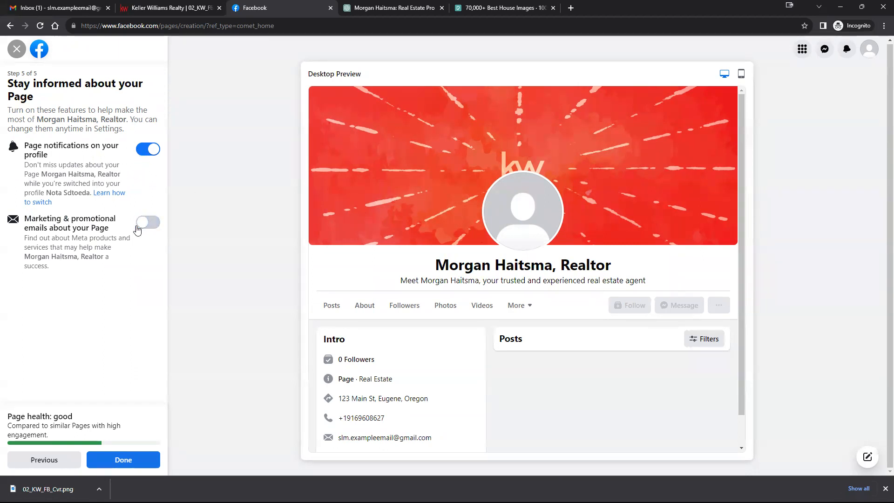
pyautogui.click(133, 462)
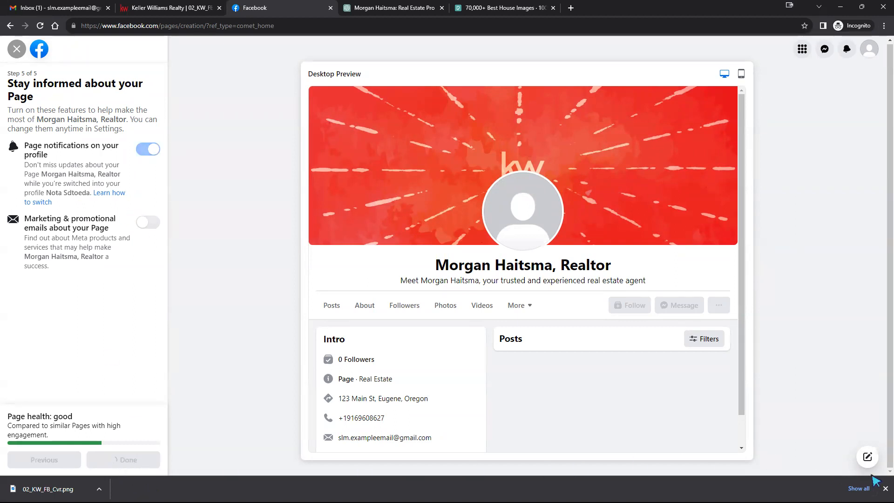
# Step: Close the downloads notice and welcome message, then look over the new realtor Page
pyautogui.click(886, 488)
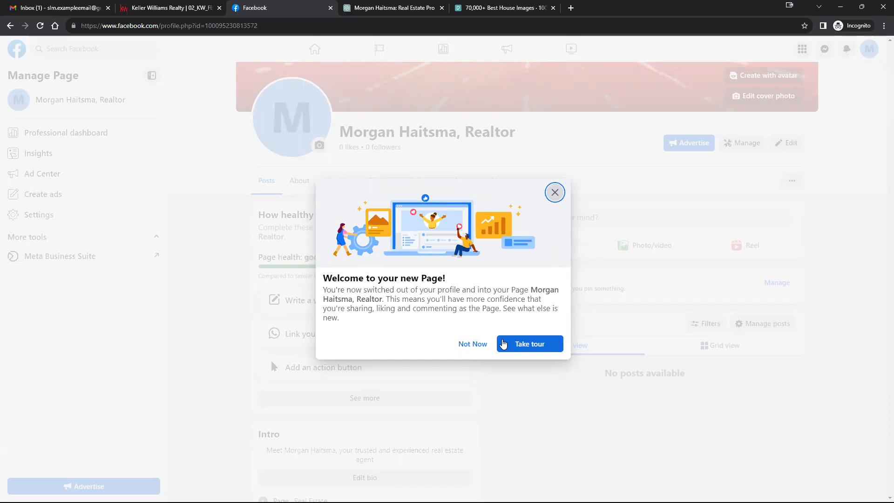
pyautogui.click(477, 349)
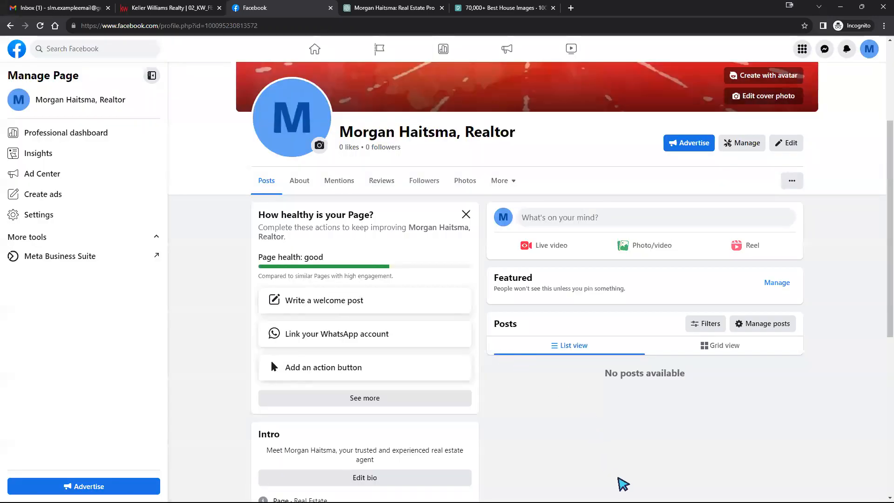
pyautogui.scroll(4, 623, 484)
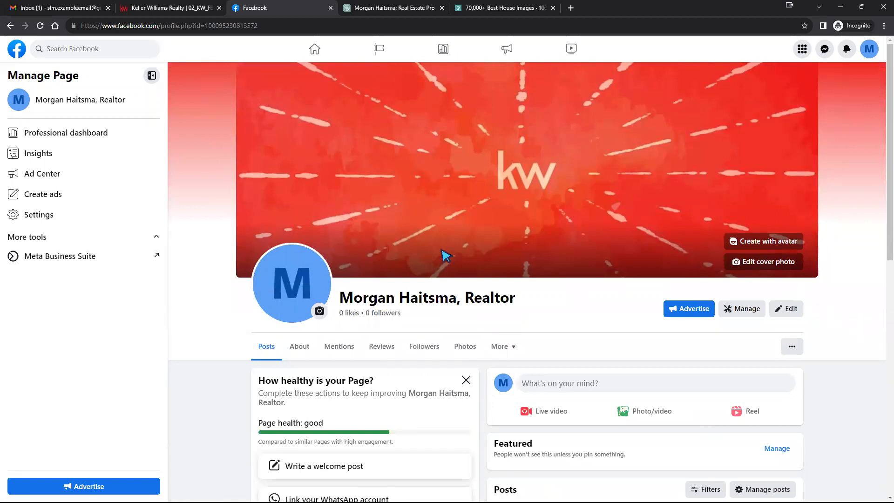
pyautogui.scroll(-4, 662, 296)
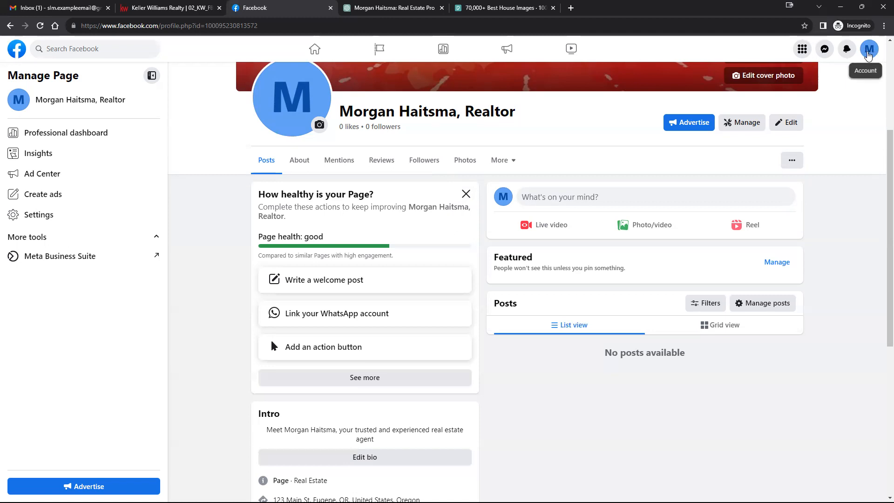
# Step: Switch to the personal profile and back to the realtor Page, then check its account menu
pyautogui.click(868, 55)
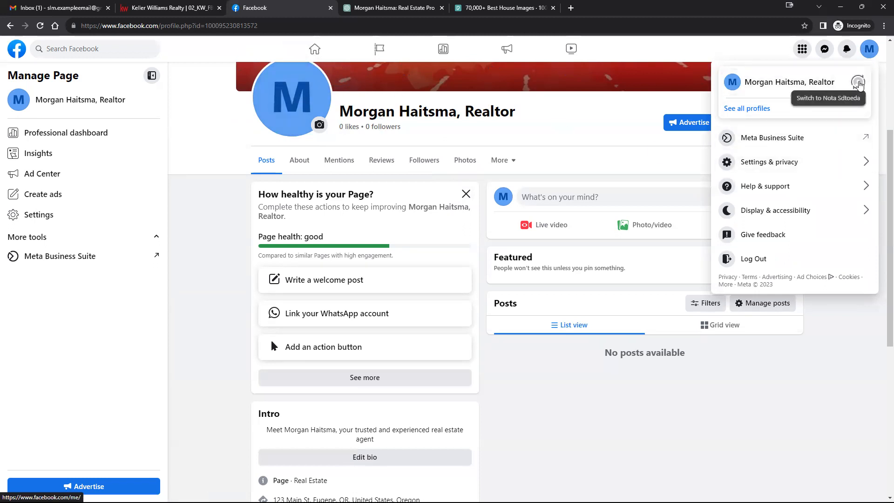
pyautogui.click(858, 83)
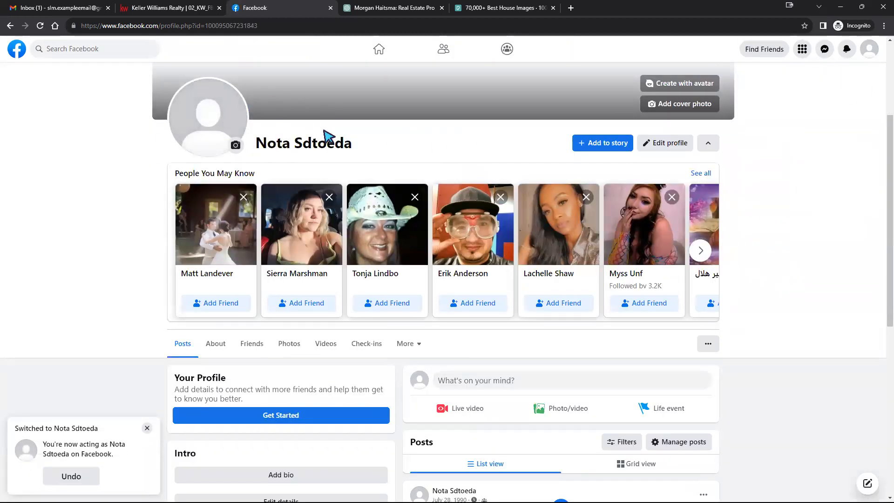
pyautogui.scroll(3, 326, 135)
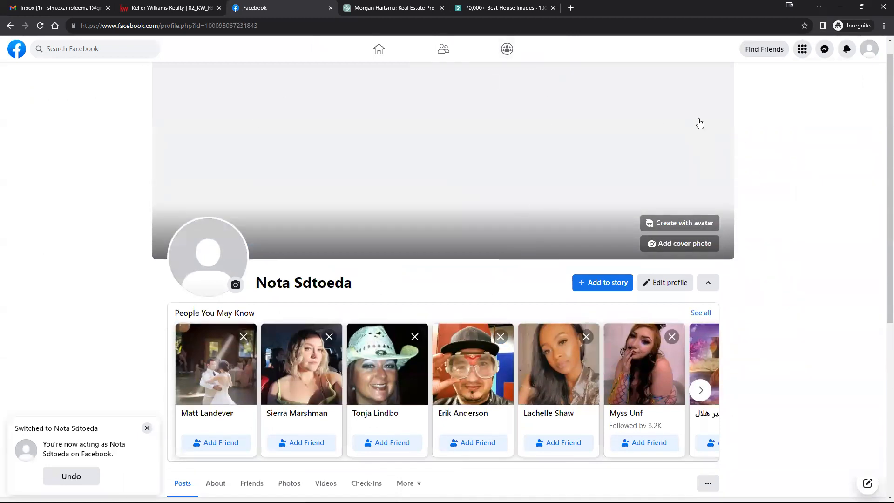
pyautogui.click(869, 49)
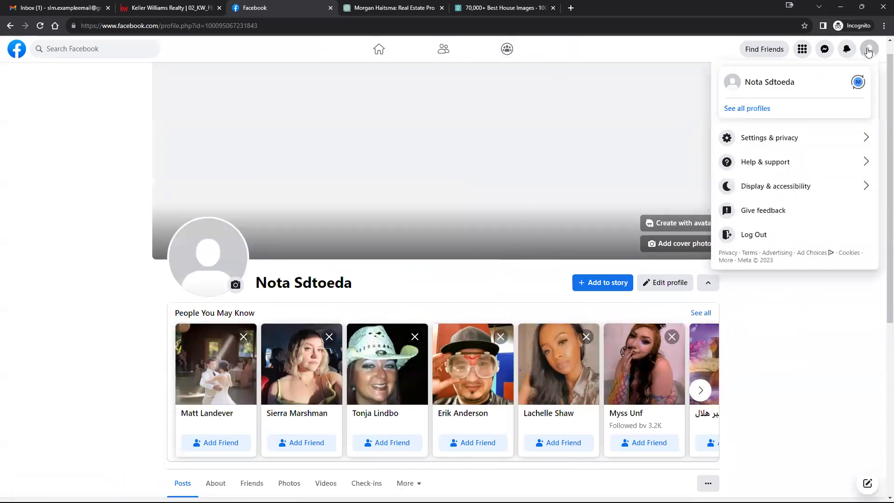
pyautogui.click(859, 84)
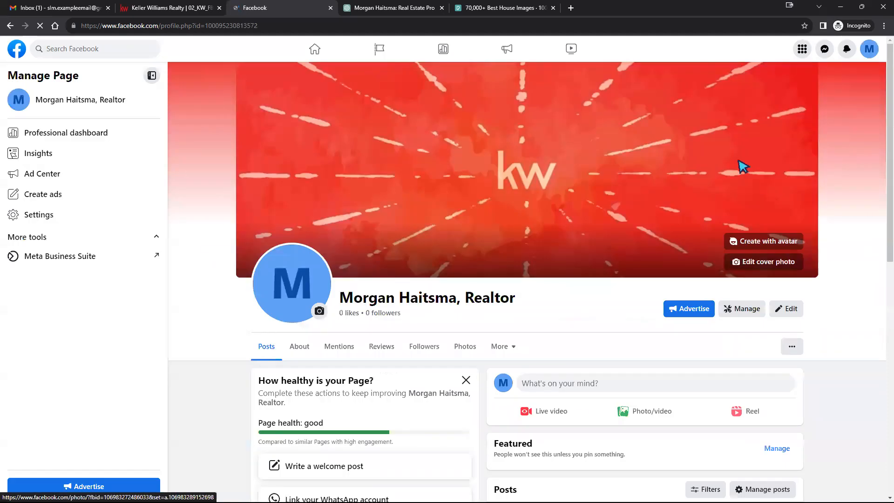
pyautogui.scroll(-3, 740, 161)
pyautogui.scroll(1, 835, 279)
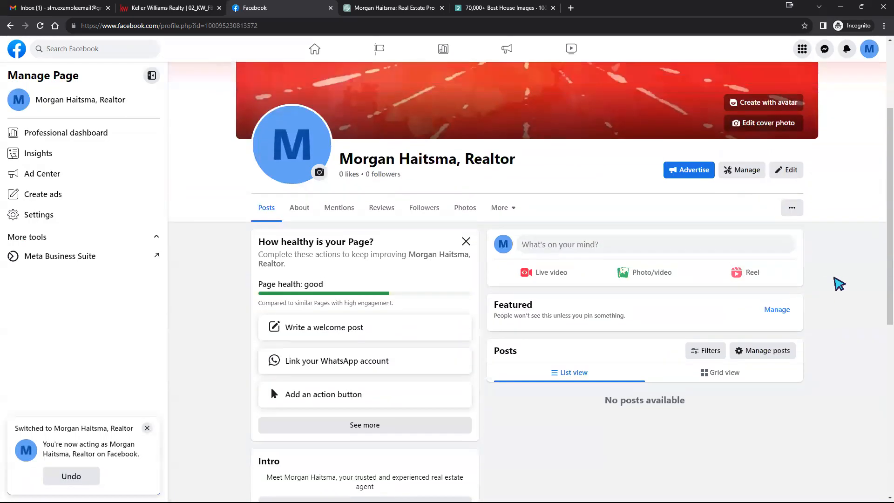
pyautogui.scroll(1, 837, 285)
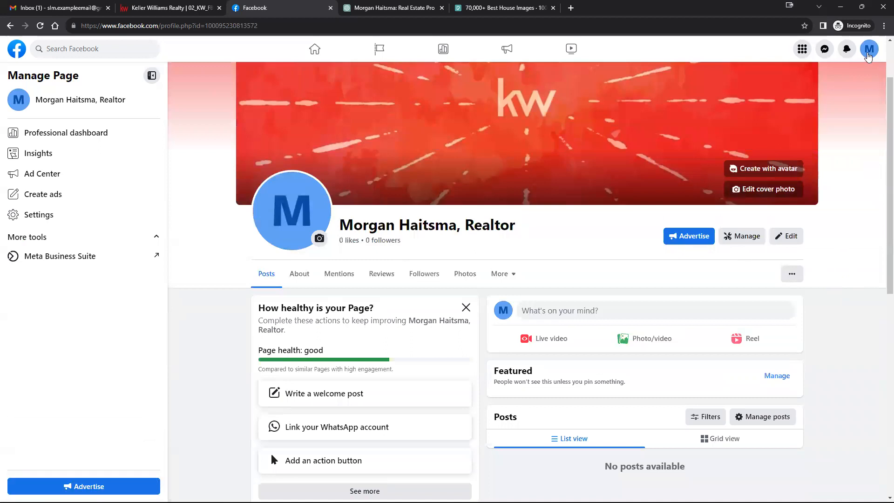
pyautogui.click(868, 50)
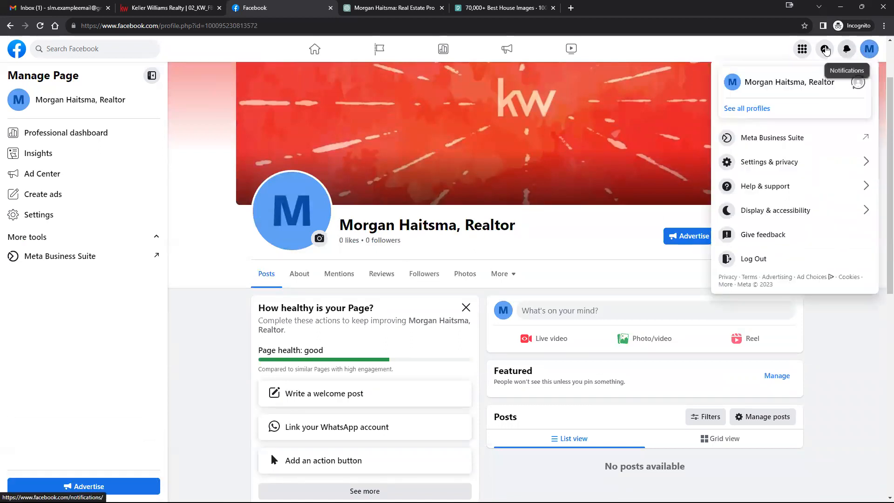
pyautogui.click(673, 46)
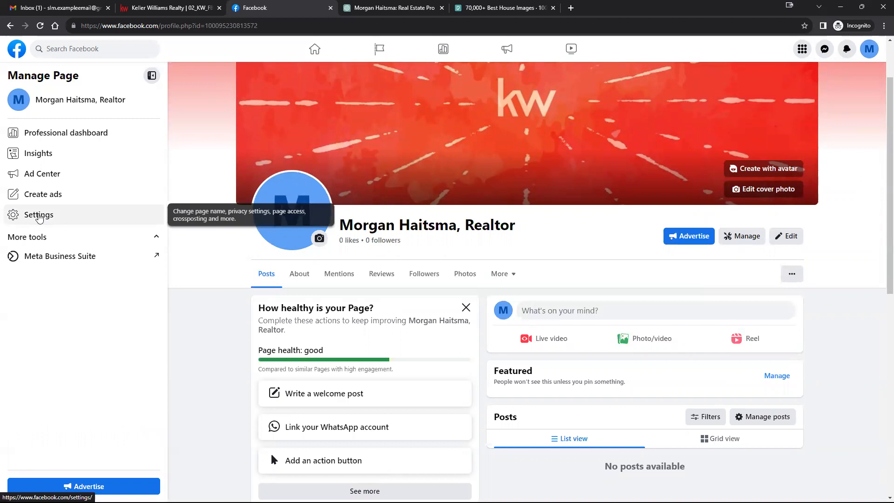
# Step: Open the Page's Settings to the Linked Accounts Instagram section
pyautogui.click(38, 215)
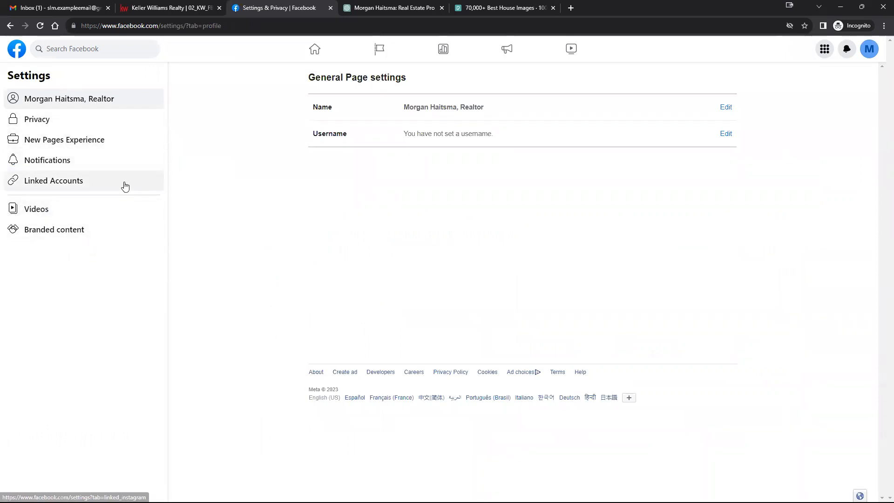
pyautogui.click(58, 185)
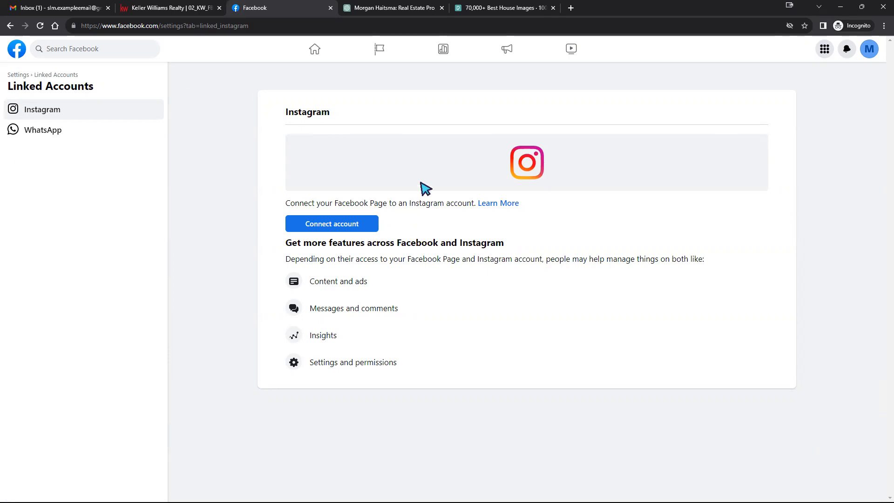
pyautogui.click(184, 7)
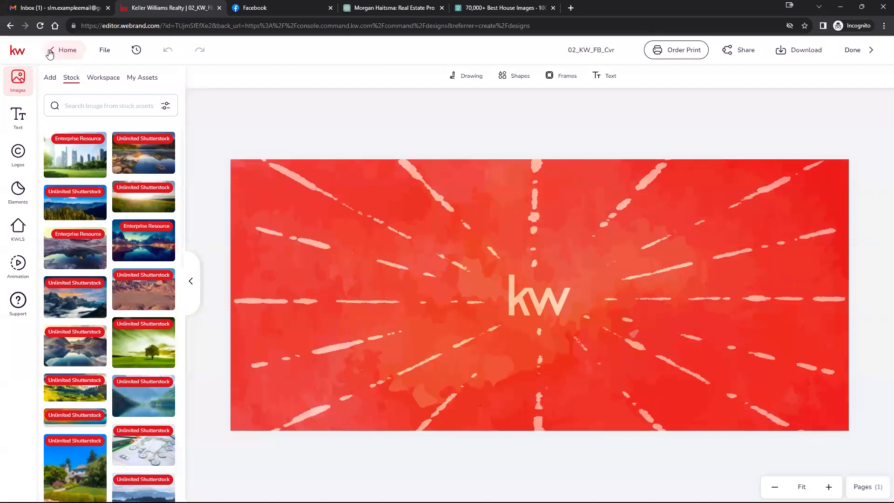
# Step: Sign in to KW Command at agent.kw.com with the saved login
pyautogui.click(117, 26)
pyautogui.write('agent.kw.com/login?redirectTo=/command')
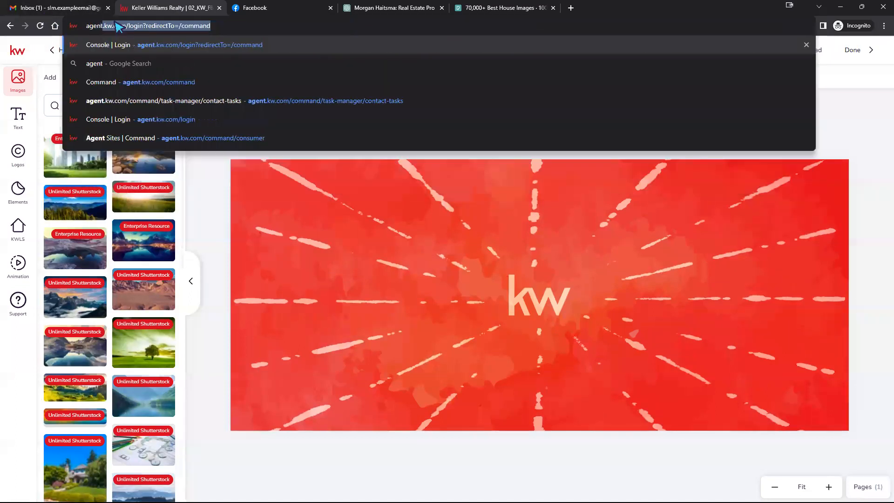
pyautogui.click(122, 43)
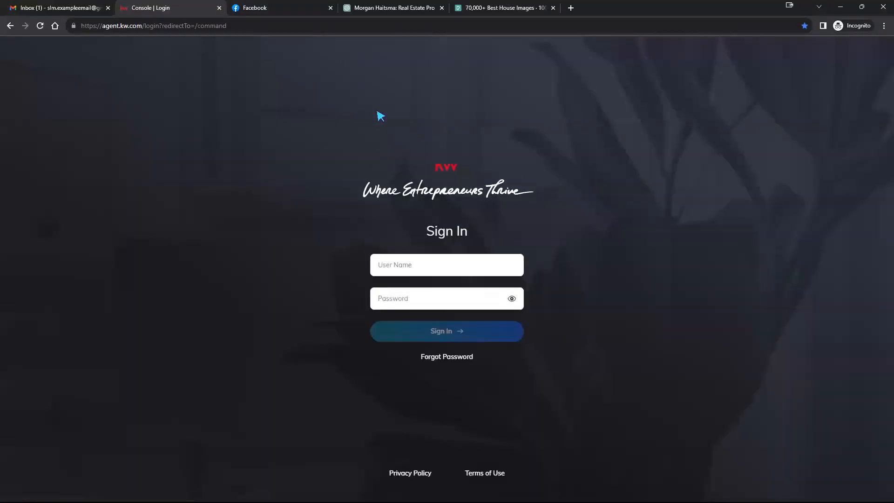
pyautogui.click(467, 266)
pyautogui.click(449, 320)
pyautogui.click(444, 331)
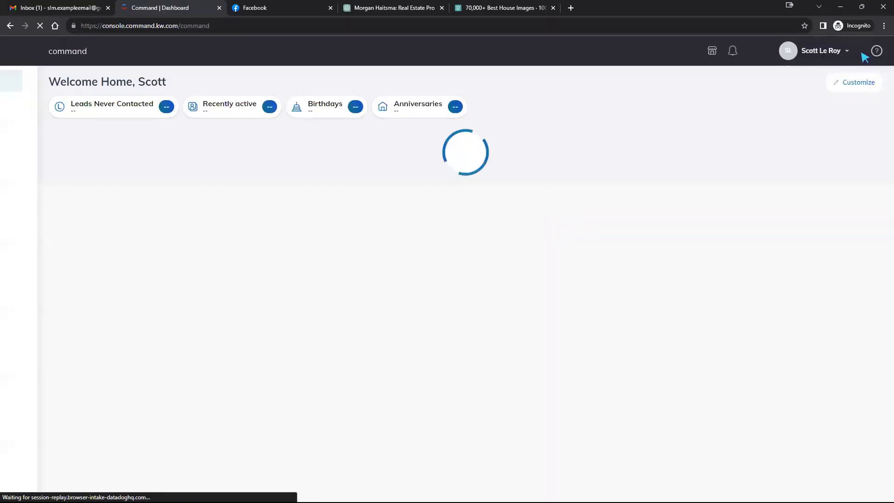
pyautogui.click(834, 50)
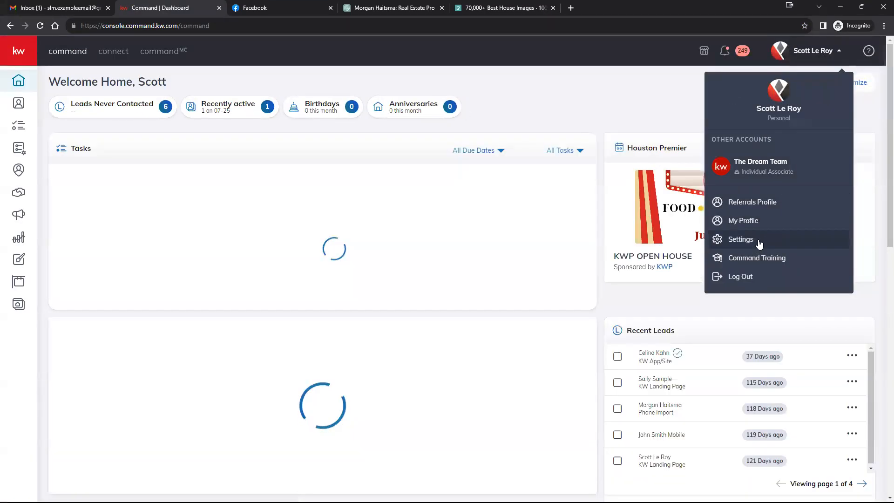
pyautogui.click(756, 240)
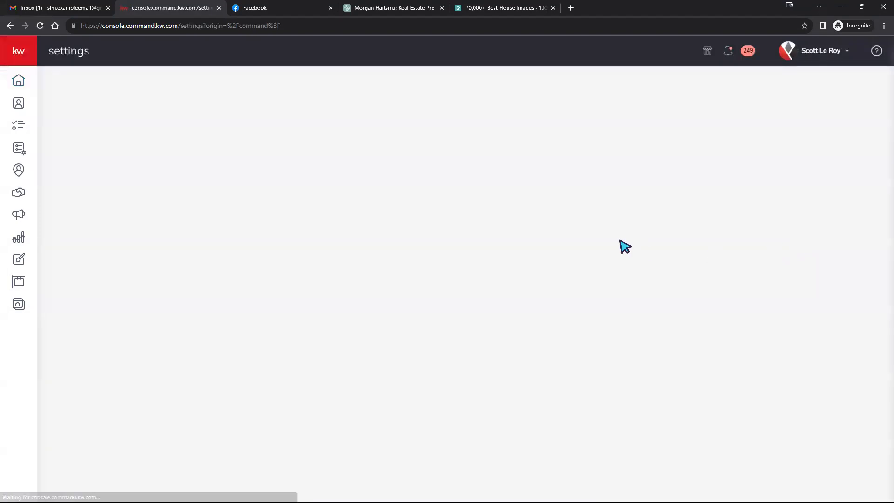
pyautogui.scroll(1, 505, 243)
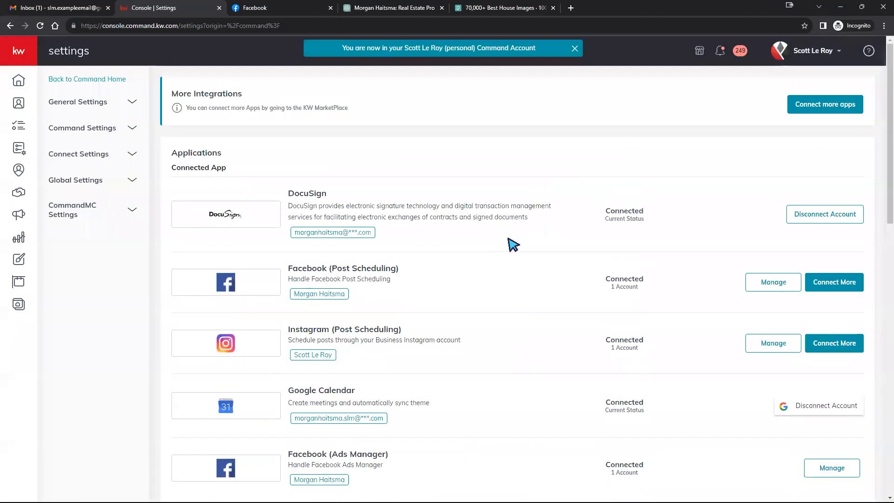
pyautogui.click(289, 8)
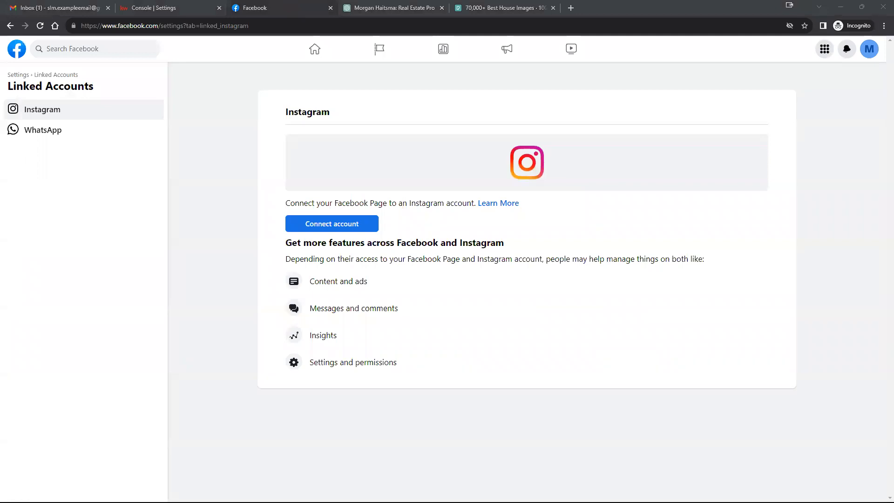
pyautogui.click(571, 8)
# Step: Load the pasted business.instagram.com getting-started page in a new tab
pyautogui.rightClick(554, 25)
pyautogui.click(575, 88)
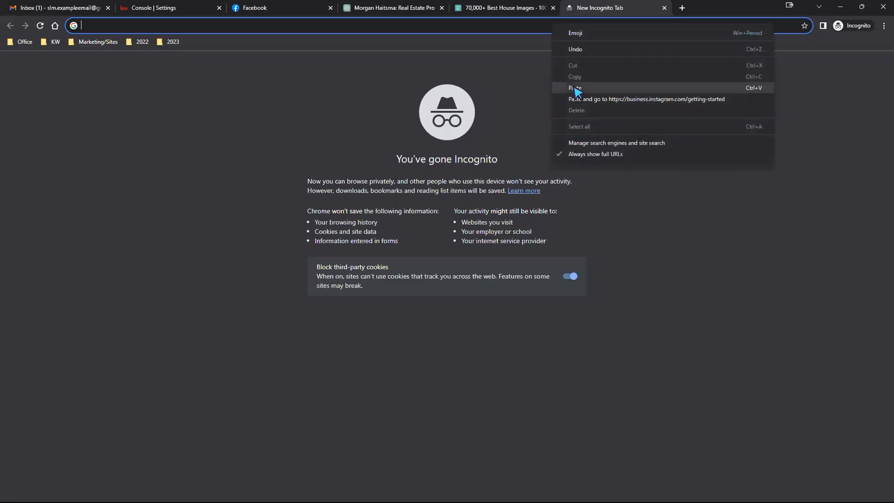
pyautogui.press('Return')
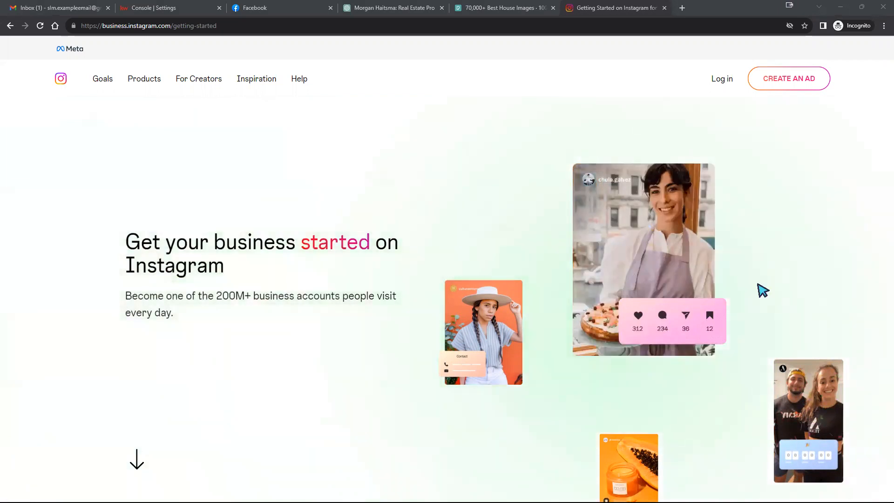
pyautogui.click(267, 9)
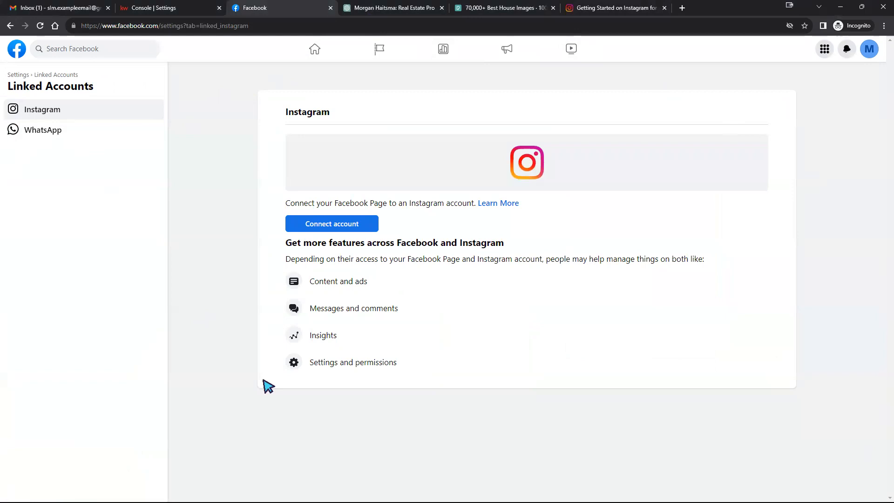
pyautogui.click(592, 7)
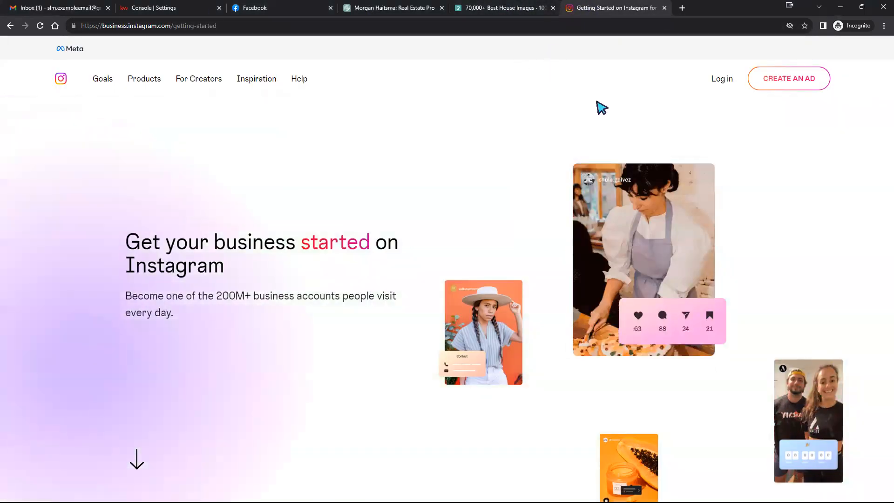
# Step: Look through the Instagram for Business page and go to the Instagram login
pyautogui.scroll(-5, 469, 142)
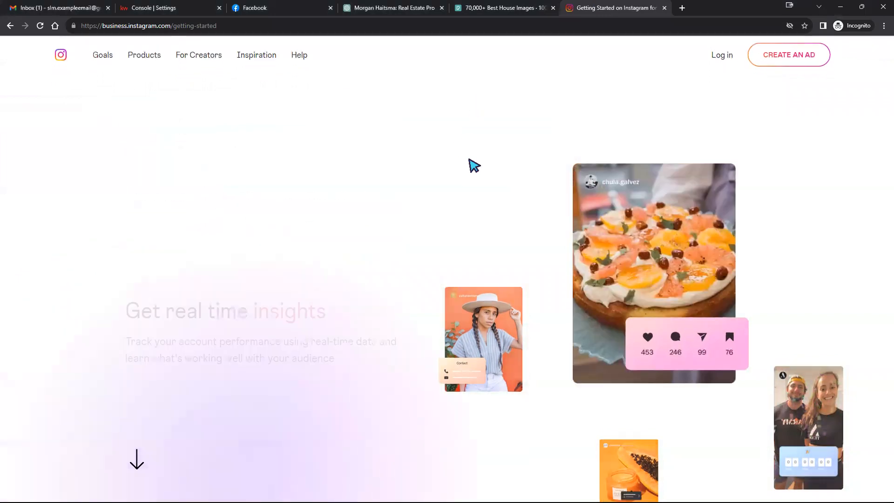
pyautogui.scroll(-8, 530, 176)
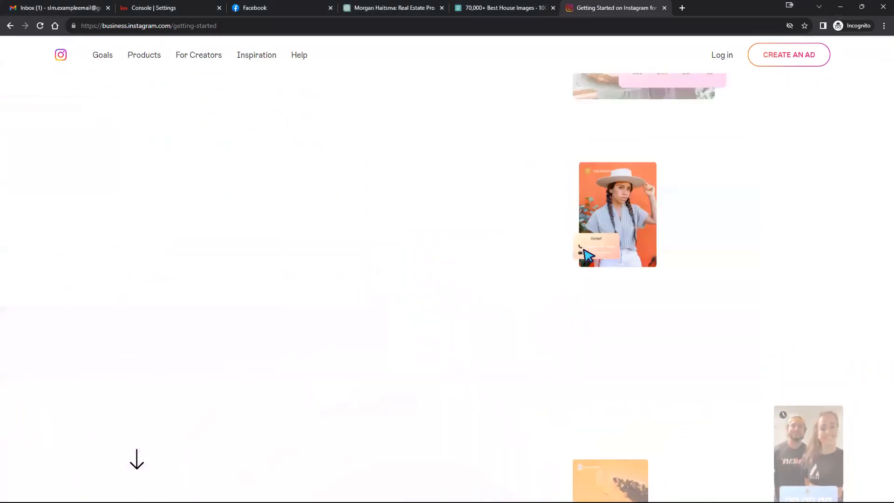
pyautogui.scroll(-3, 605, 265)
pyautogui.scroll(5, 621, 254)
pyautogui.scroll(6, 621, 255)
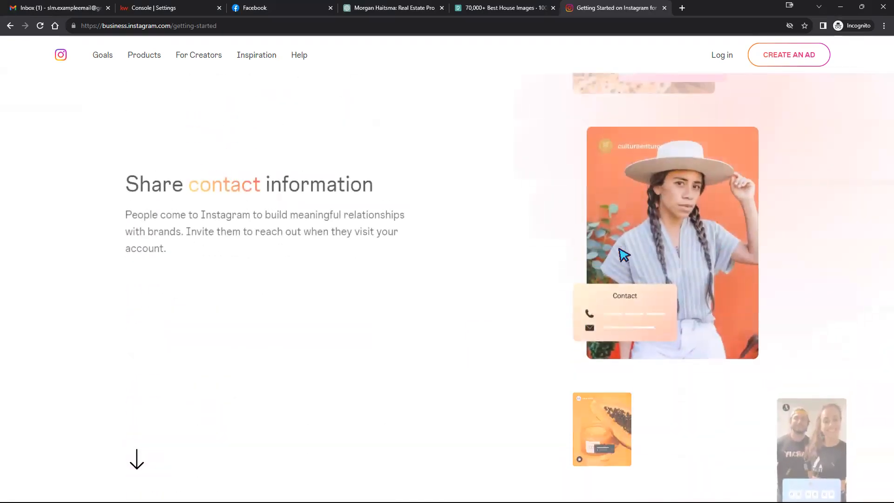
pyautogui.scroll(5, 657, 249)
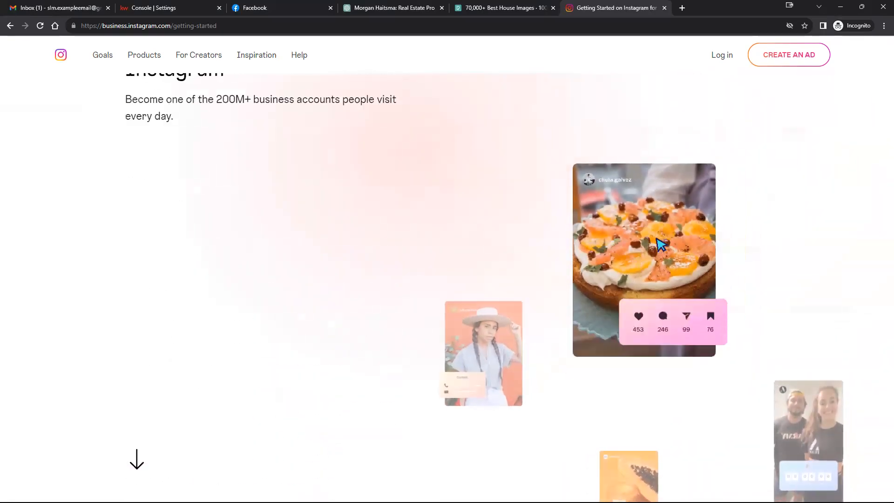
pyautogui.click(722, 79)
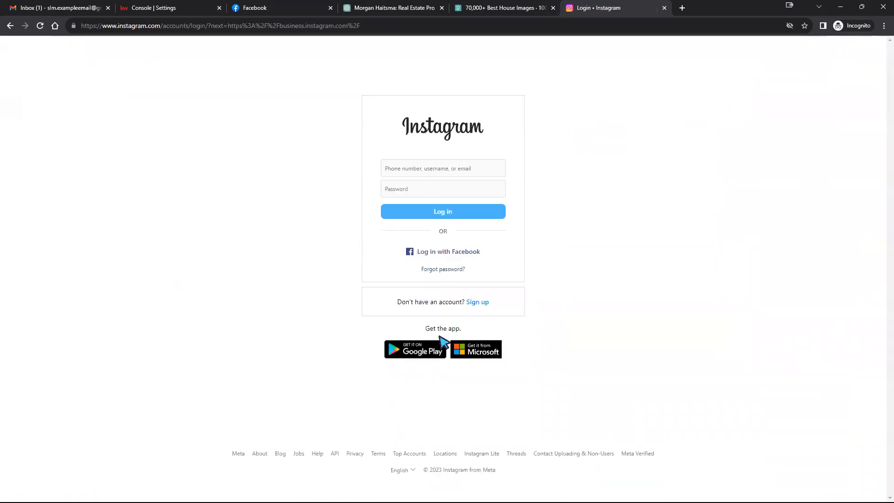
# Step: Log in to Instagram with Facebook and agree to create the account from it
pyautogui.click(449, 252)
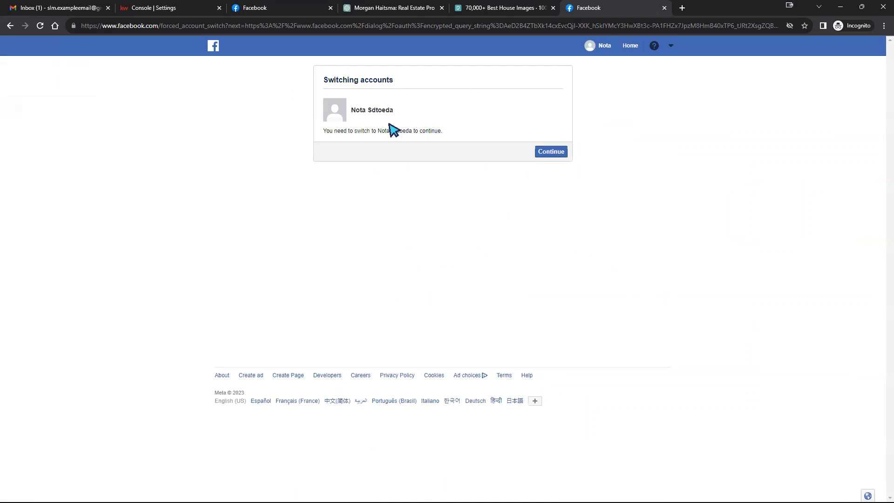
pyautogui.click(544, 154)
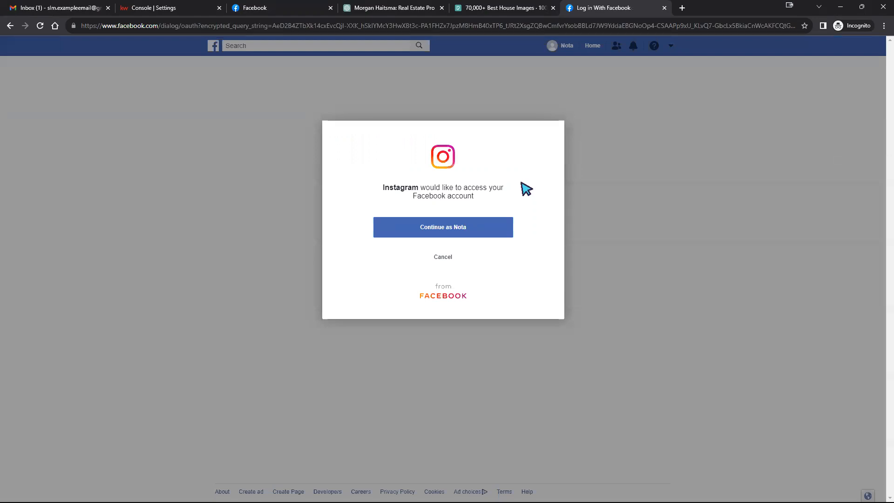
pyautogui.click(485, 236)
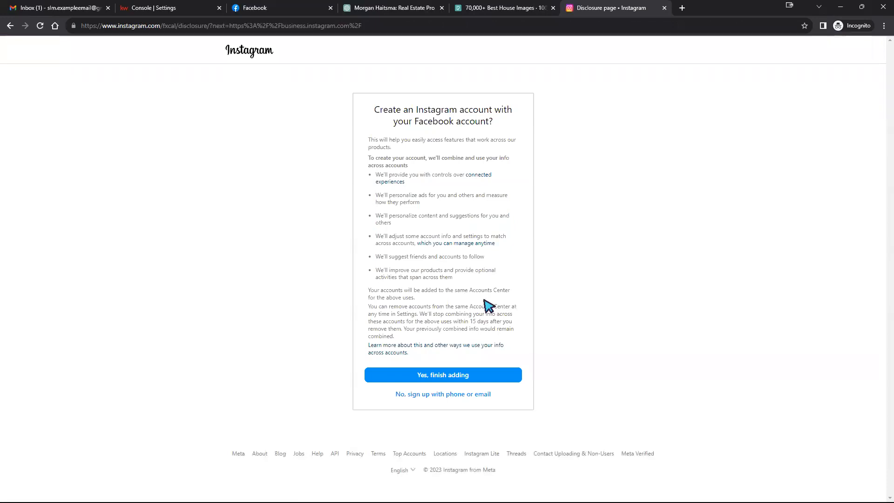
pyautogui.click(458, 377)
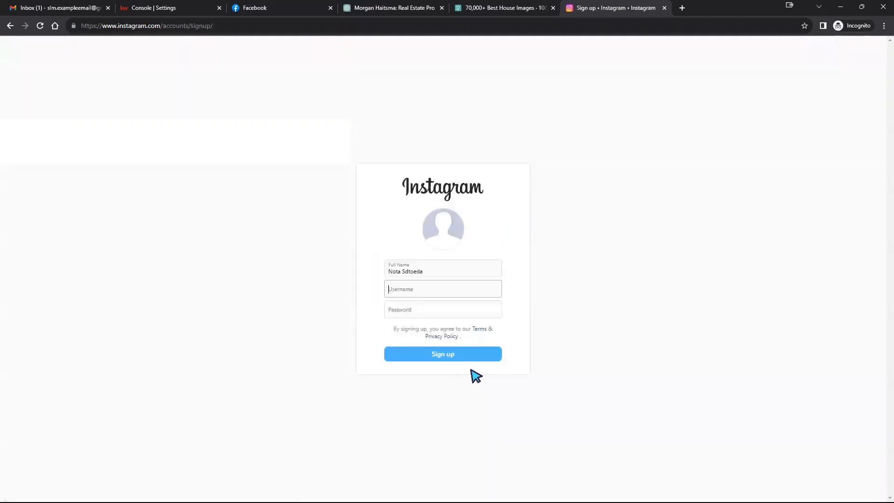
# Step: Use the full name without its space as the username, fill the password and submit
pyautogui.tripleClick(397, 271)
pyautogui.rightClick(397, 271)
pyautogui.click(425, 308)
pyautogui.click(415, 289)
pyautogui.rightClick(415, 289)
pyautogui.click(432, 360)
pyautogui.click(403, 288)
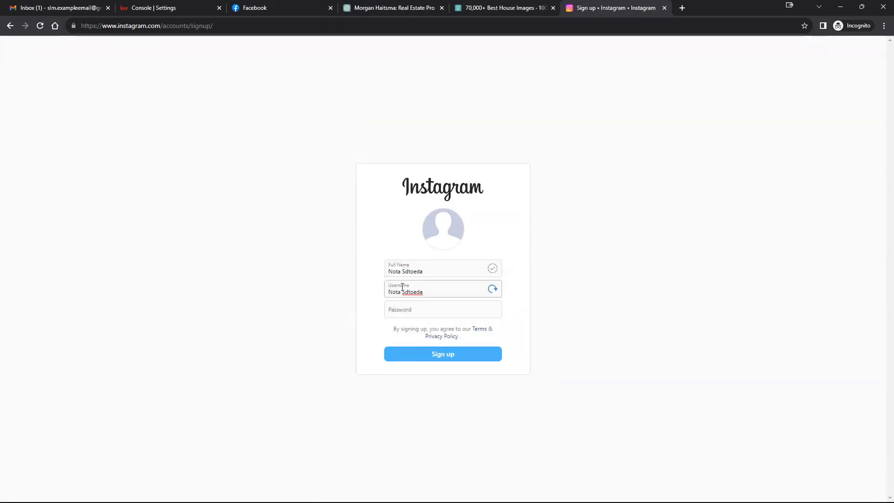
pyautogui.press('BackSpace')
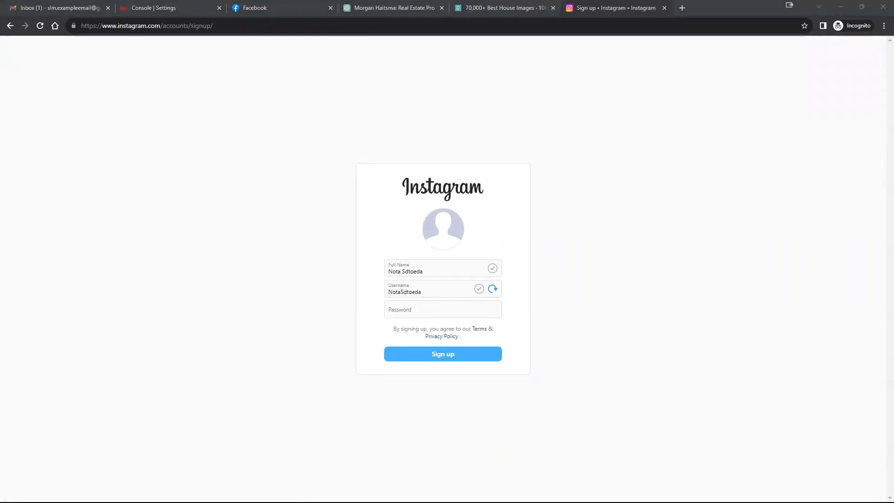
pyautogui.rightClick(415, 309)
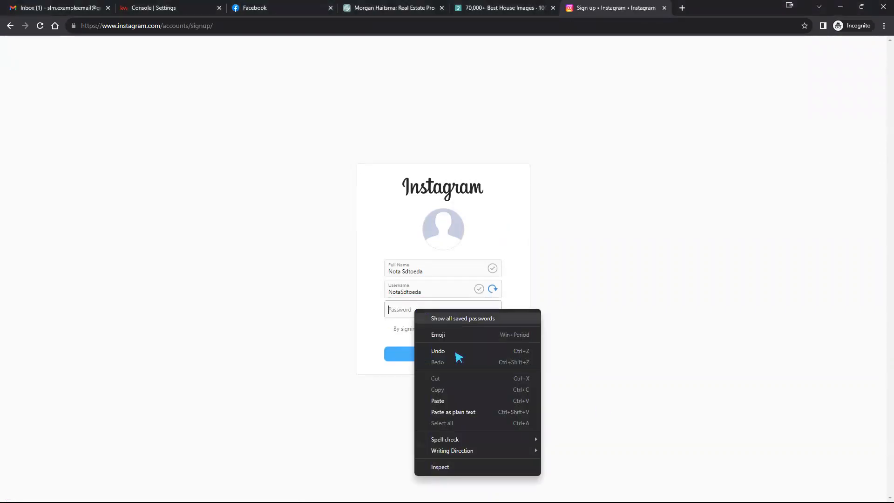
pyautogui.click(438, 401)
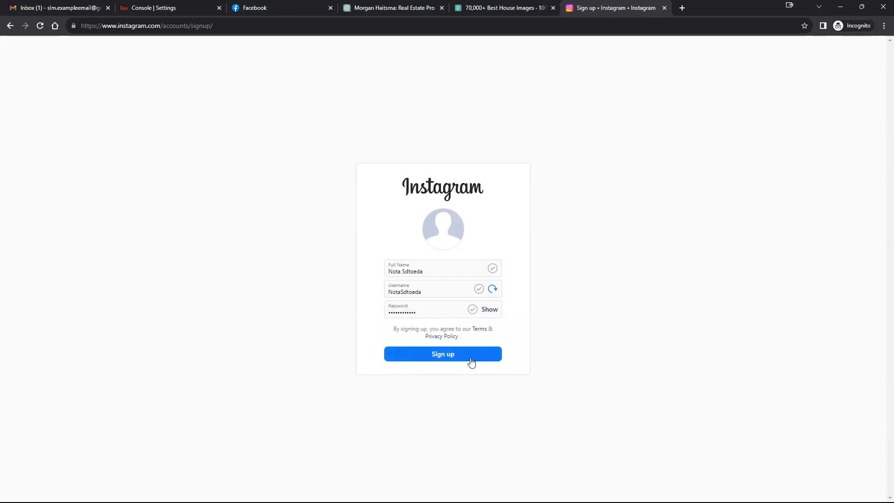
pyautogui.click(472, 363)
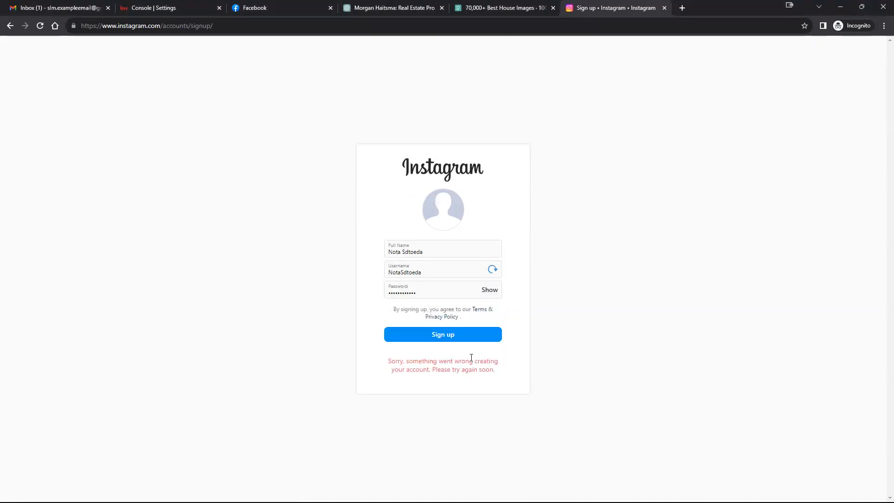
# Step: Delete two letters from the username and resubmit the signup twice
pyautogui.moveTo(400, 273); pyautogui.dragTo(425, 270)
pyautogui.click(408, 272)
pyautogui.moveTo(408, 273); pyautogui.dragTo(416, 273)
pyautogui.press('BackSpace')
pyautogui.click(422, 337)
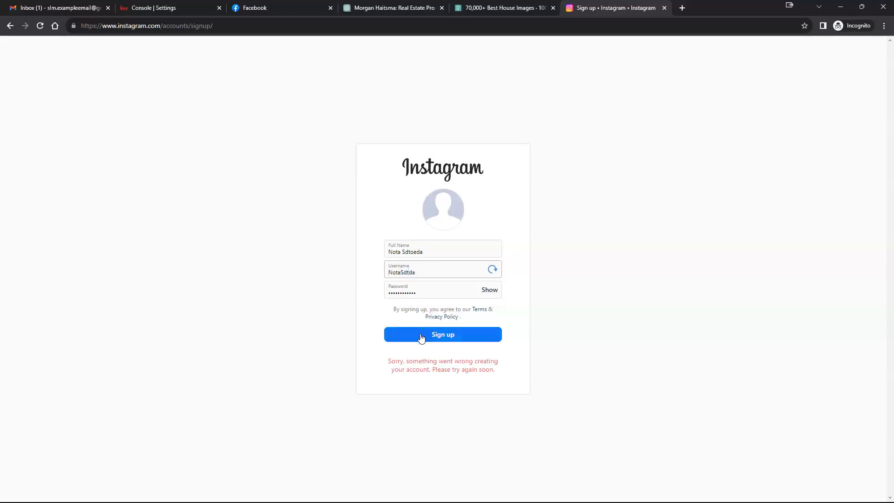
pyautogui.click(422, 337)
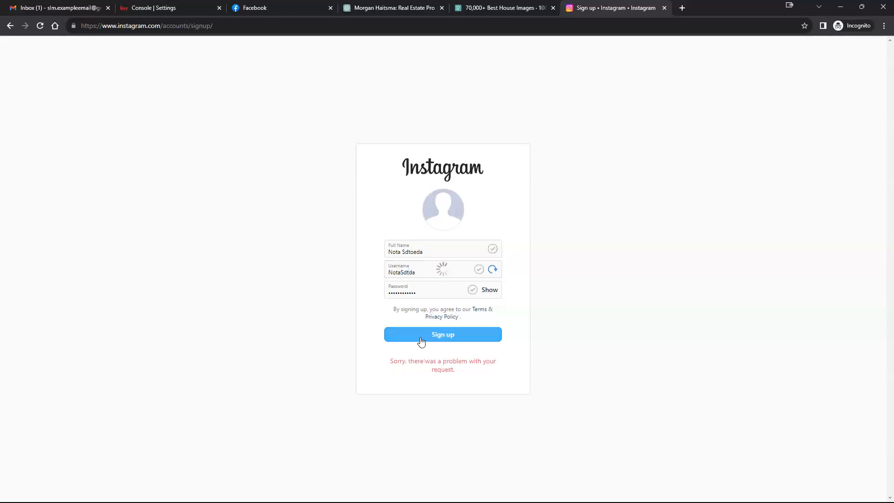
# Step: Shorten the username to end in 'a', submit again, then reload the page
pyautogui.click(441, 270)
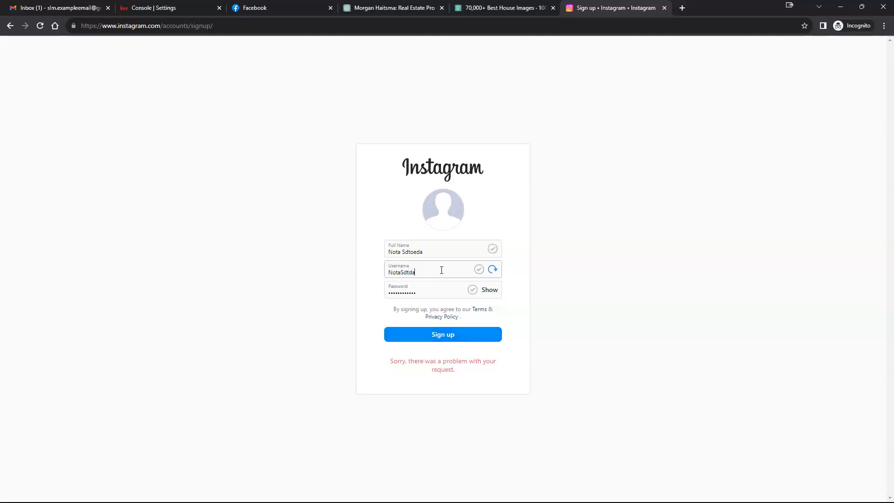
pyautogui.moveTo(441, 269); pyautogui.dragTo(398, 271)
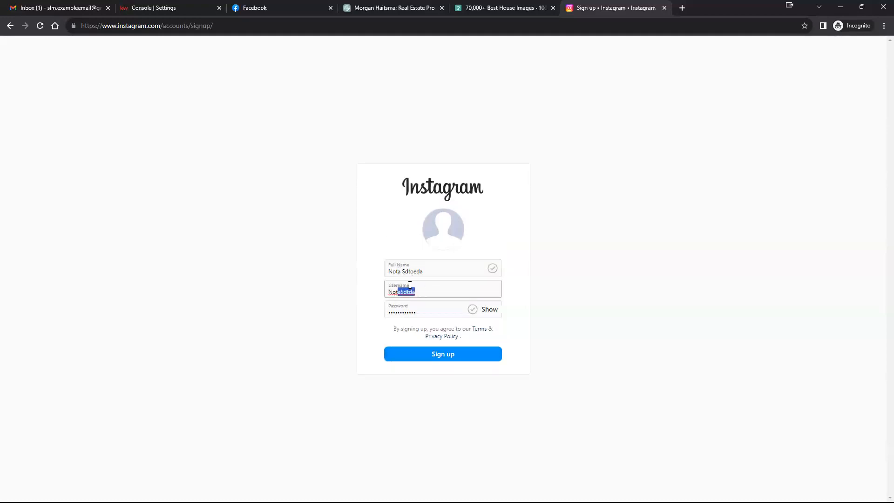
pyautogui.press('BackSpace')
pyautogui.write('a')
pyautogui.click(611, 282)
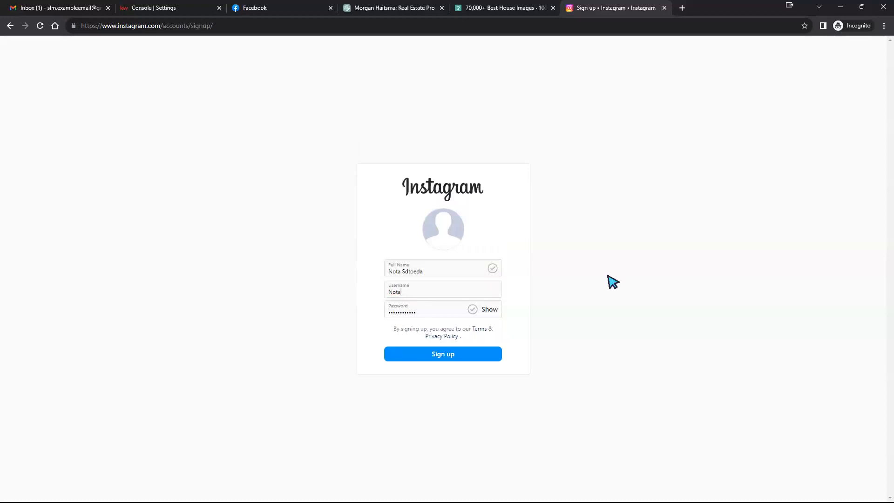
pyautogui.click(479, 357)
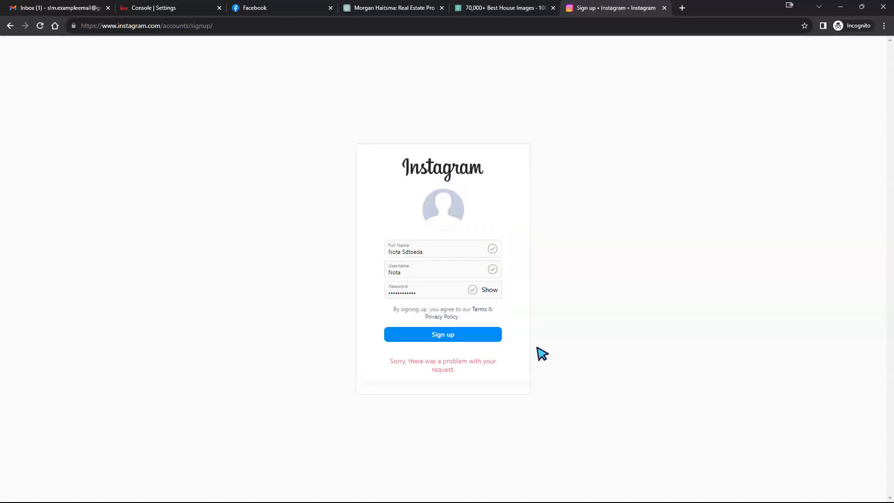
pyautogui.click(40, 27)
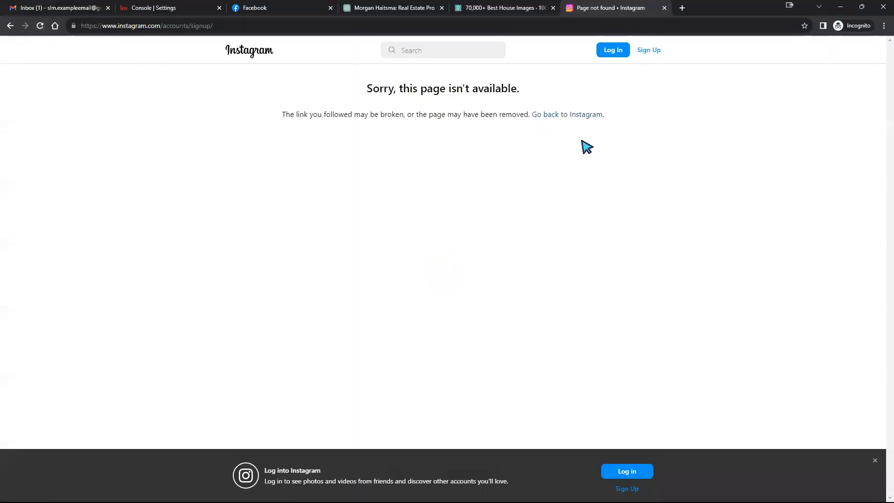
# Step: Start a new Instagram signup and paste the Gmail account's email address into it
pyautogui.click(661, 49)
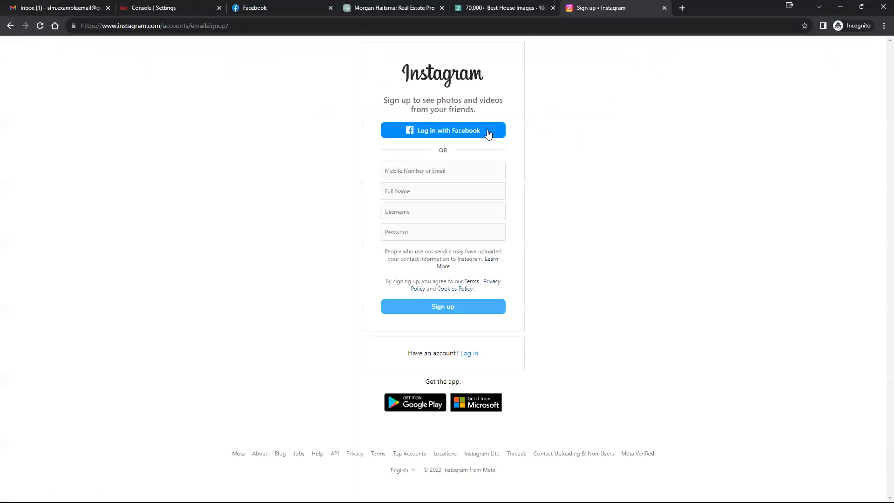
pyautogui.click(444, 171)
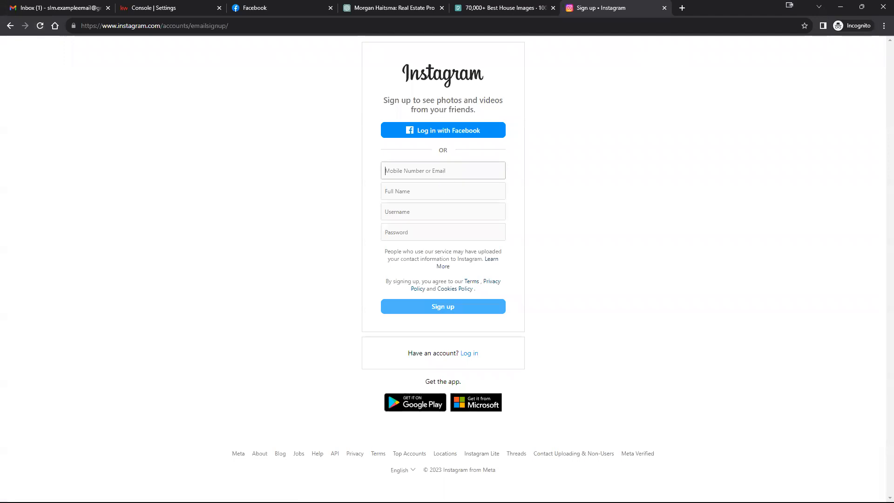
pyautogui.click(70, 7)
pyautogui.click(878, 50)
pyautogui.tripleClick(801, 96)
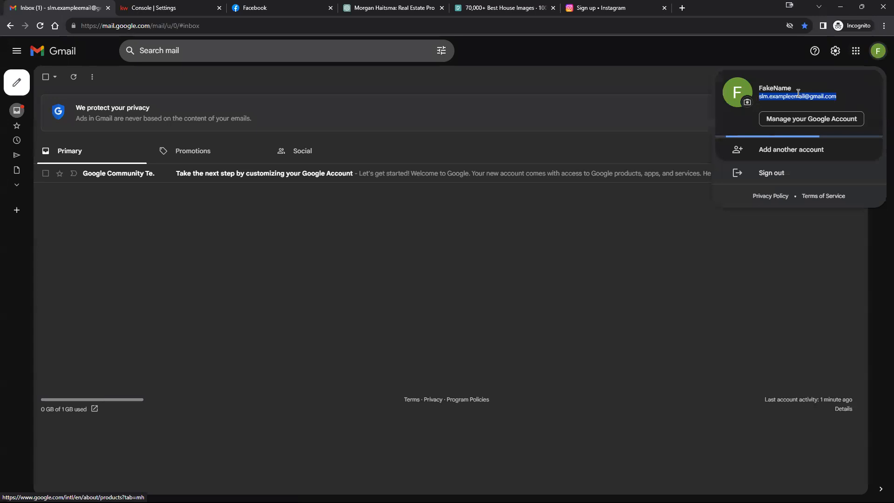
pyautogui.rightClick(797, 98)
pyautogui.click(661, 106)
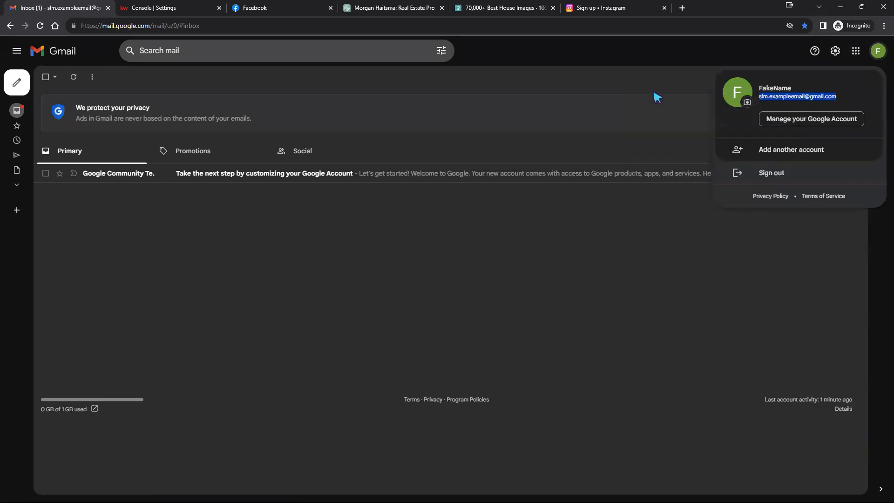
pyautogui.click(606, 8)
pyautogui.rightClick(432, 168)
pyautogui.click(448, 246)
# Step: Enter full name 'Nota', username 'notaperson' and the saved password, then submit
pyautogui.click(429, 191)
pyautogui.write('Nota')
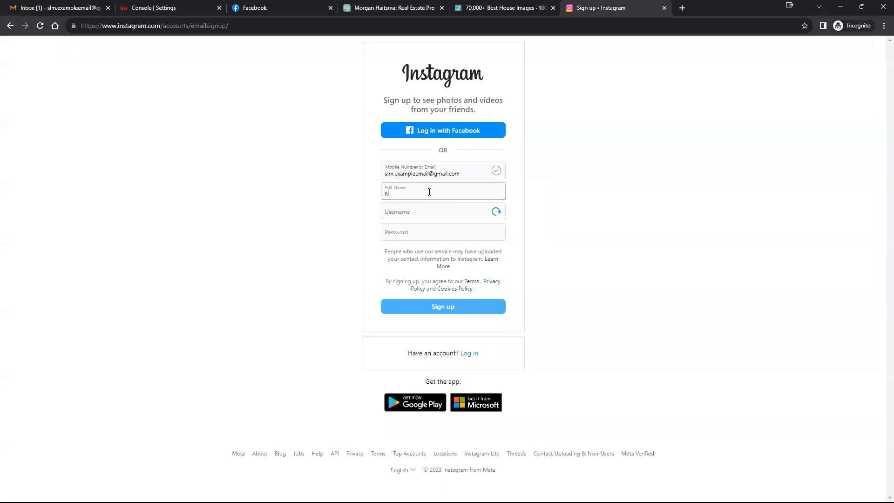
pyautogui.click(425, 212)
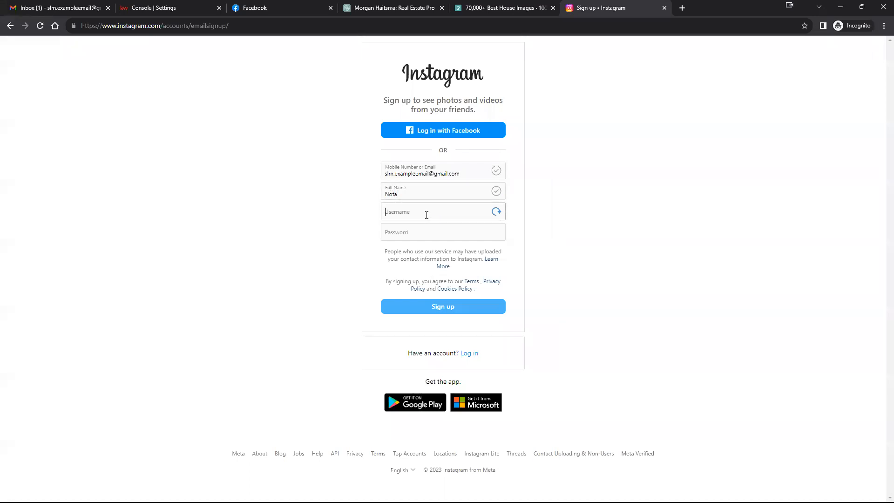
pyautogui.write('notaperson')
pyautogui.click(429, 237)
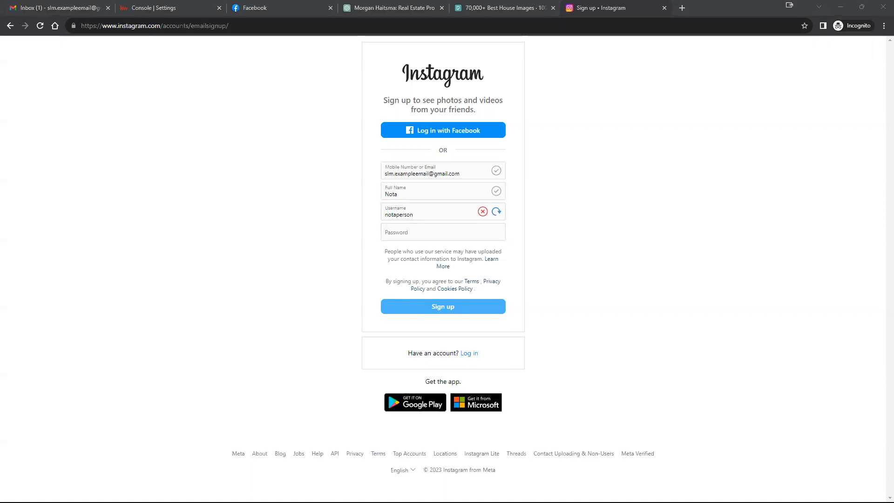
pyautogui.rightClick(438, 228)
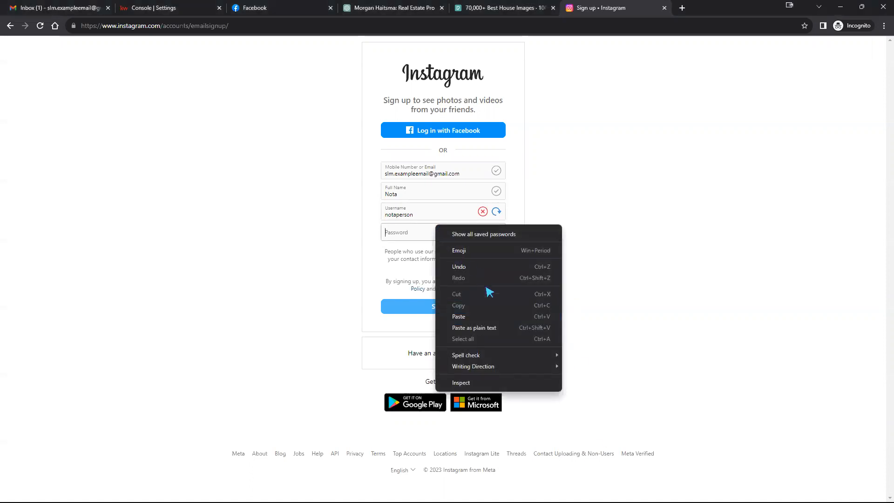
pyautogui.click(477, 317)
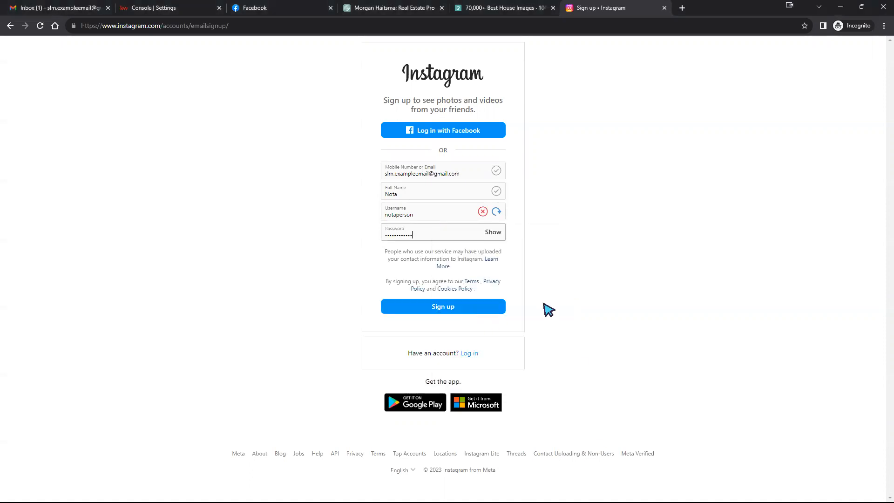
pyautogui.click(443, 306)
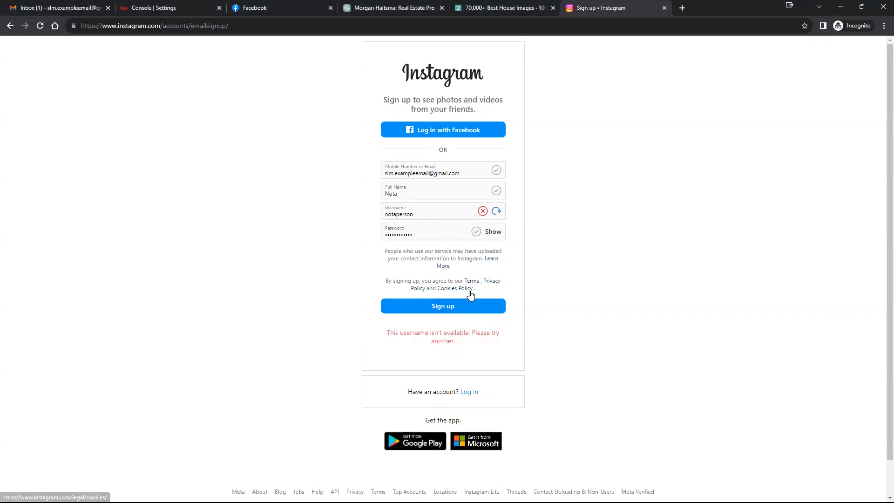
pyautogui.click(425, 214)
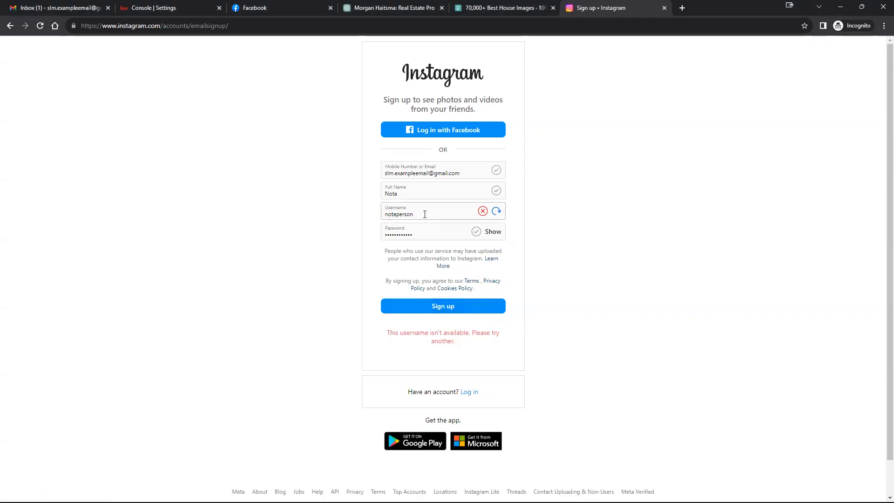
# Step: Append 'aoa' to the username and submit to reach the Add Your Birthday step
pyautogui.write('aoa')
pyautogui.click(478, 306)
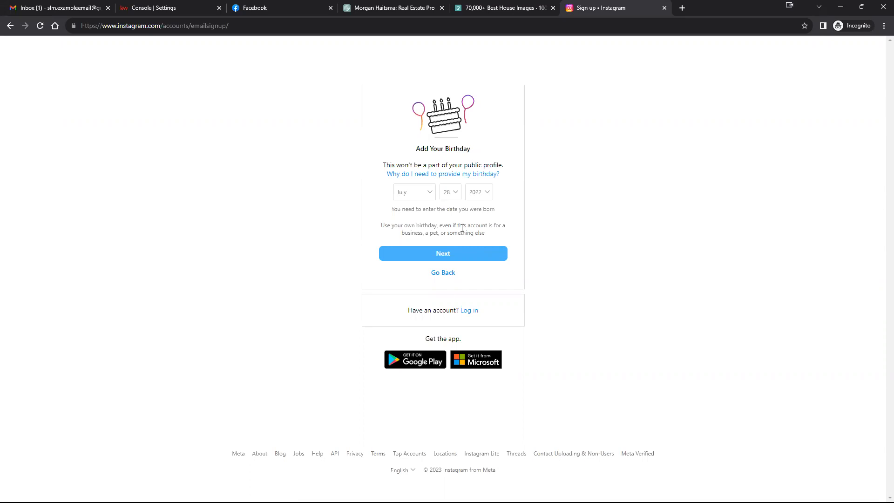
pyautogui.click(167, 7)
pyautogui.scroll(-2, 634, 256)
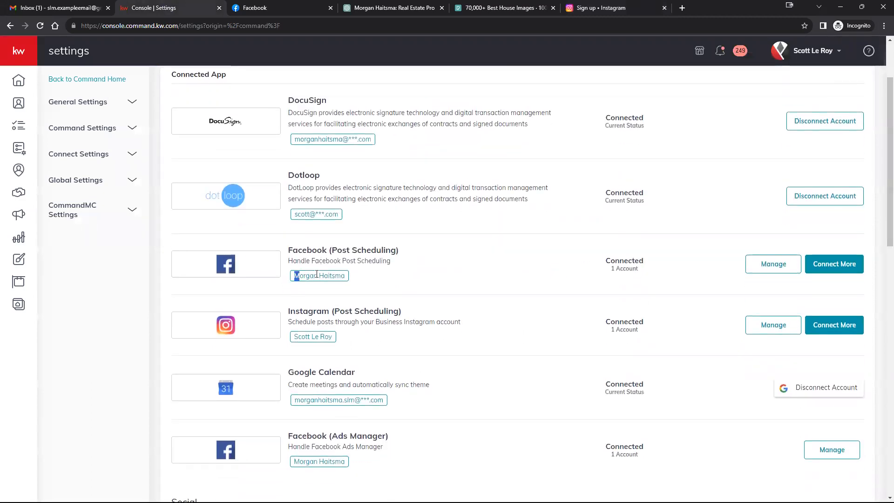
pyautogui.moveTo(294, 274); pyautogui.dragTo(375, 279)
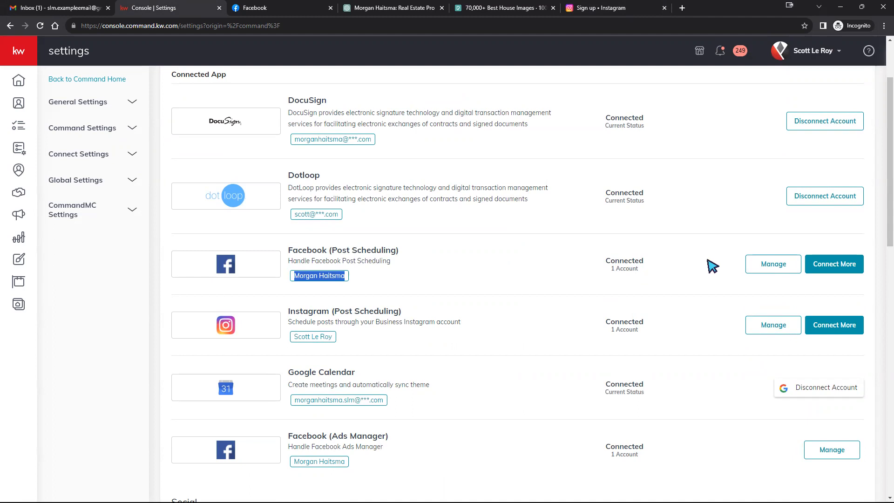
pyautogui.scroll(-1, 766, 330)
pyautogui.scroll(-1, 766, 330)
pyautogui.click(839, 360)
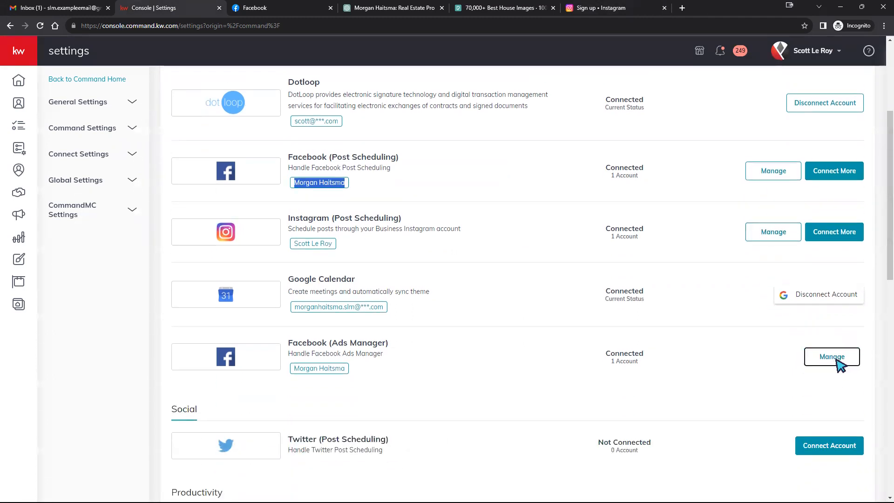
pyautogui.click(560, 255)
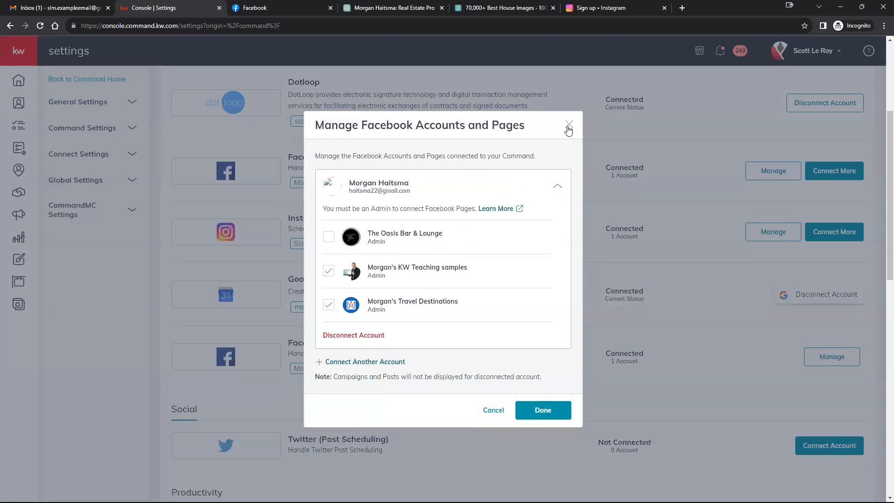
pyautogui.click(569, 125)
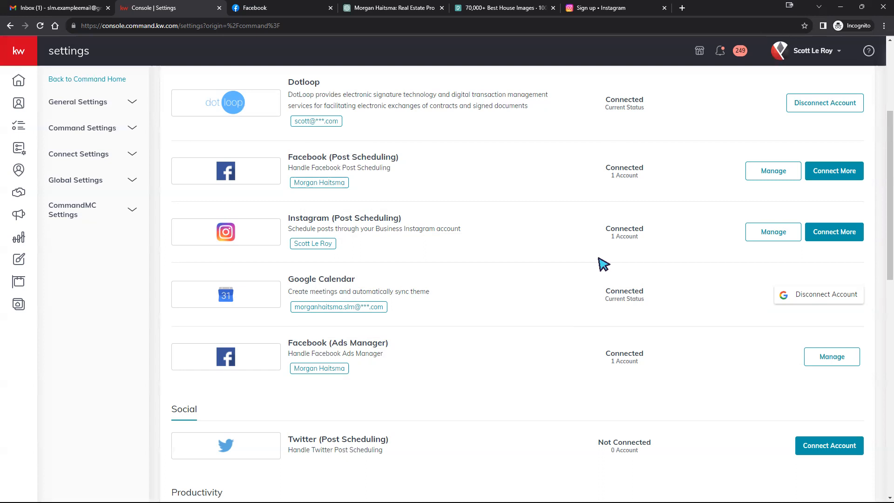
# Step: Set the Instagram birthday to July 2, 1990 and continue to the confirmation-code step
pyautogui.click(617, 8)
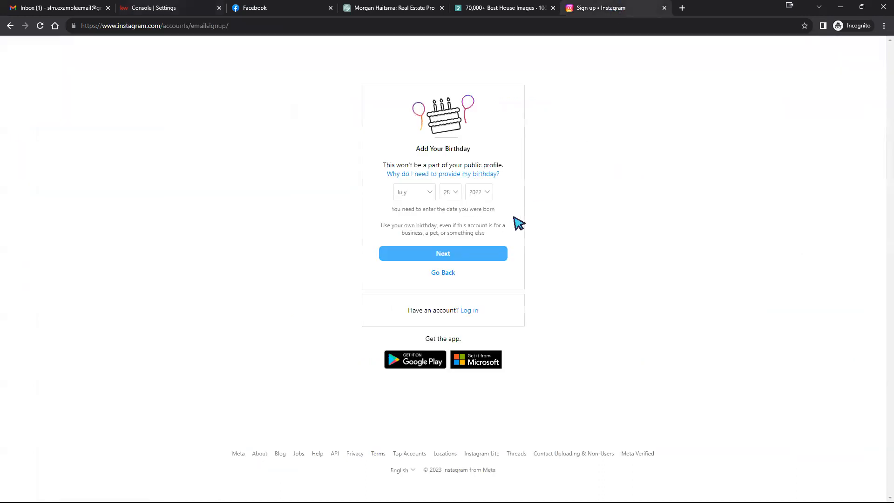
pyautogui.click(487, 193)
pyautogui.scroll(-4, 481, 275)
pyautogui.scroll(-2, 480, 290)
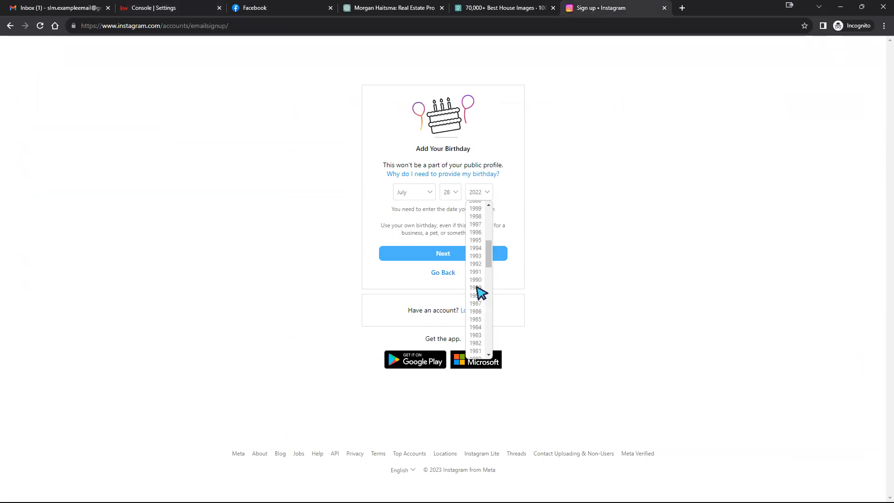
pyautogui.click(480, 280)
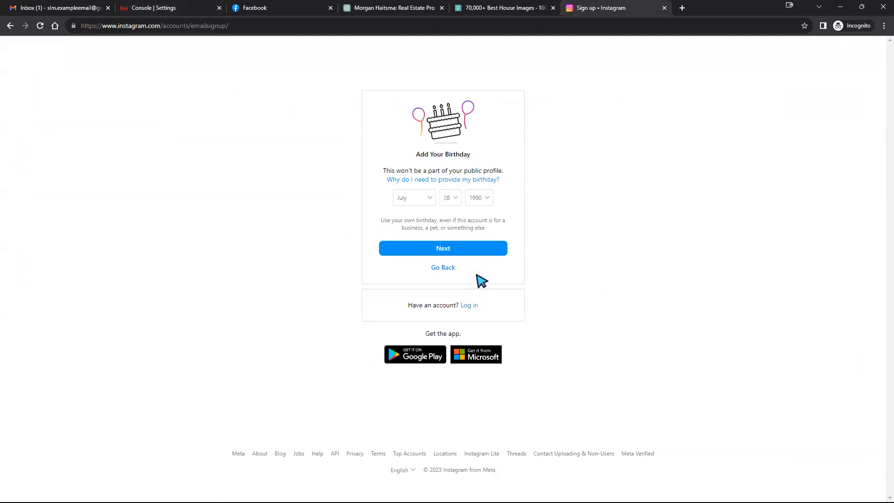
pyautogui.click(450, 198)
pyautogui.scroll(3, 451, 226)
pyautogui.click(449, 219)
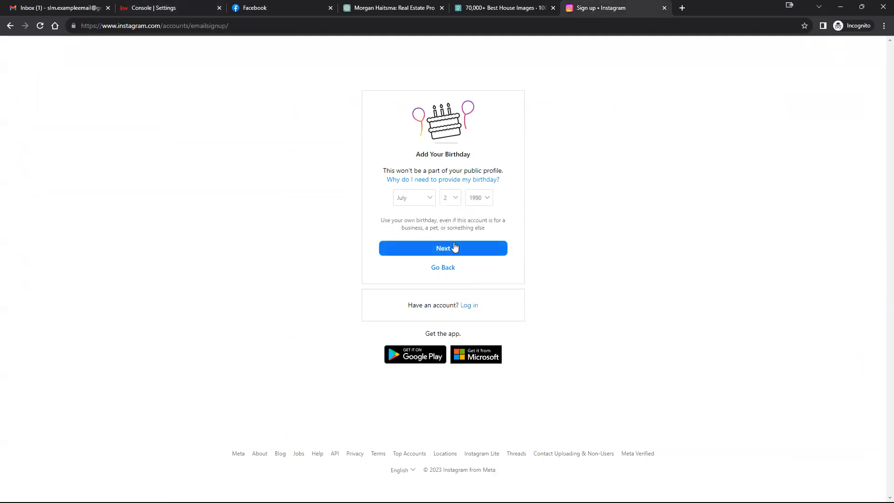
pyautogui.click(441, 252)
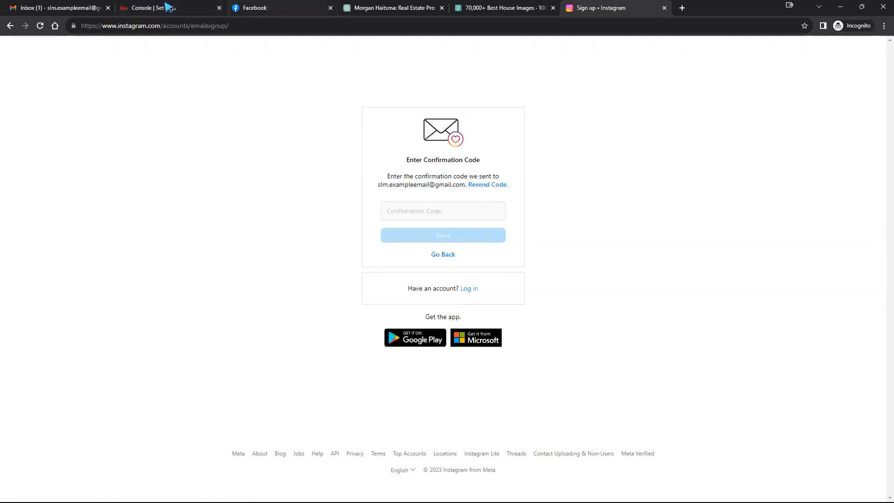
# Step: Check Gmail's All Mail for the Instagram code, then have Instagram resend it
pyautogui.click(80, 9)
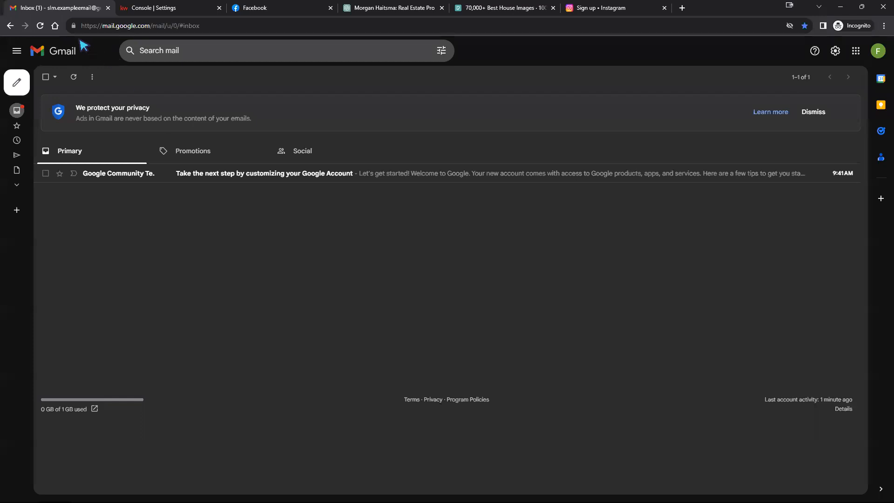
pyautogui.click(40, 25)
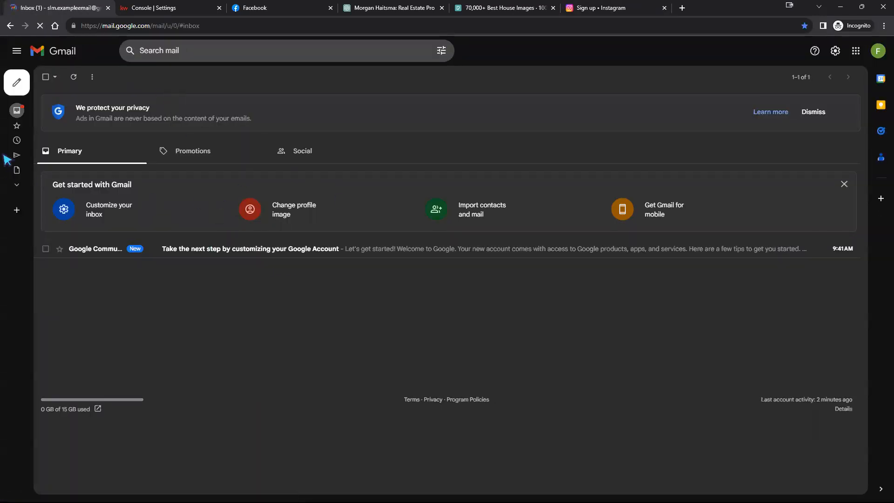
pyautogui.click(18, 52)
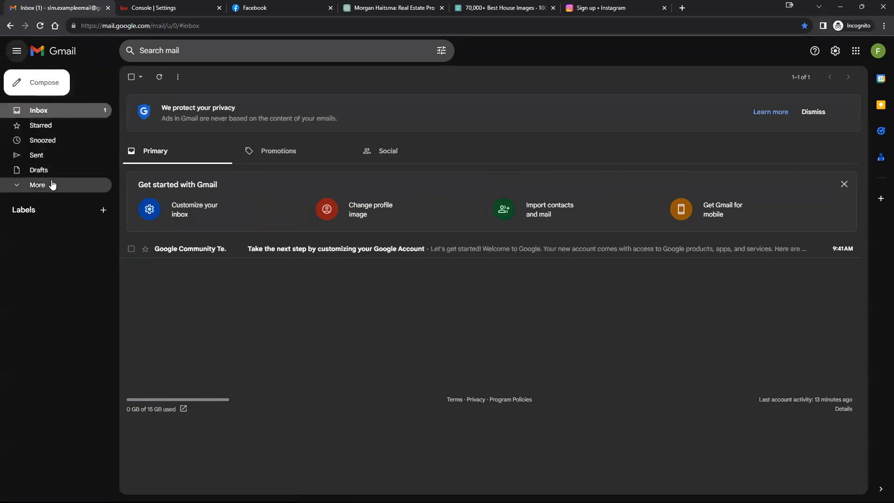
pyautogui.click(56, 184)
pyautogui.click(57, 247)
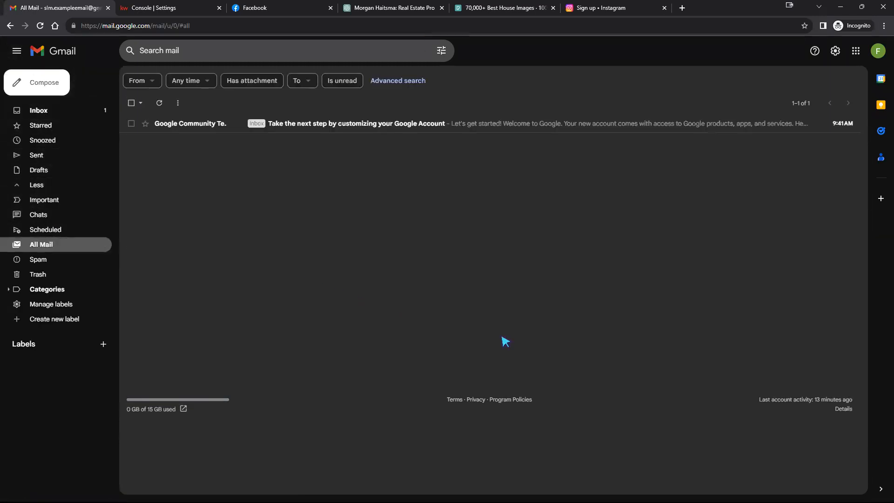
pyautogui.click(601, 10)
pyautogui.click(485, 184)
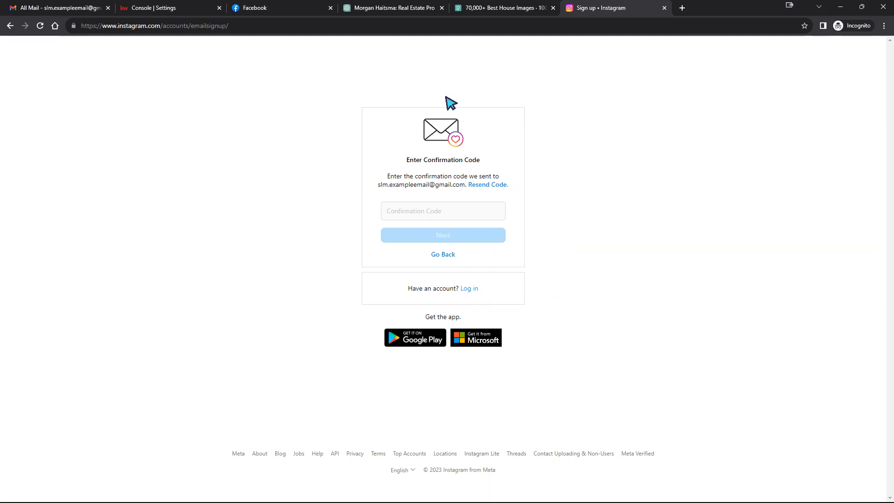
# Step: Open the first Instagram code email in Gmail and select its confirmation code
pyautogui.click(40, 8)
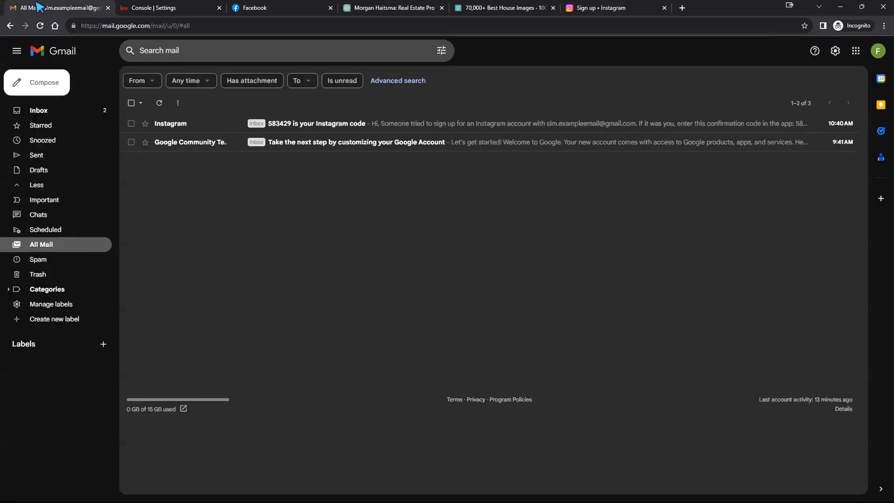
pyautogui.click(877, 54)
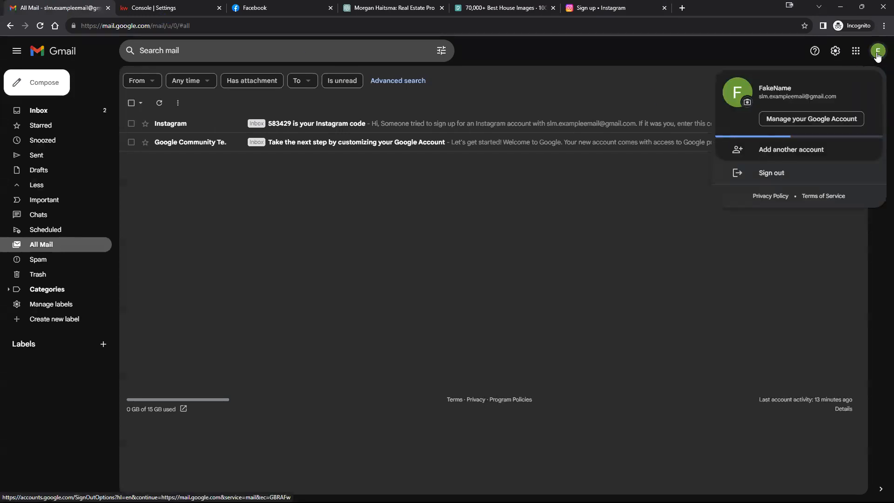
pyautogui.click(417, 180)
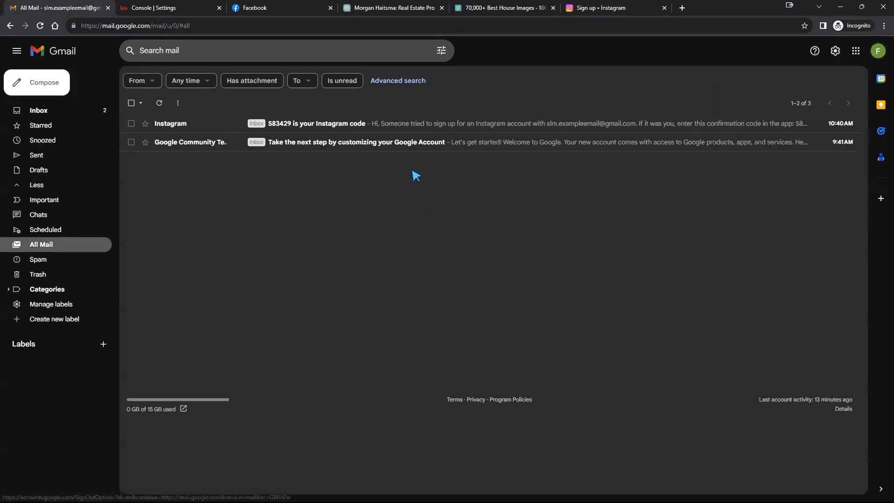
pyautogui.click(337, 124)
pyautogui.doubleClick(495, 268)
pyautogui.rightClick(494, 266)
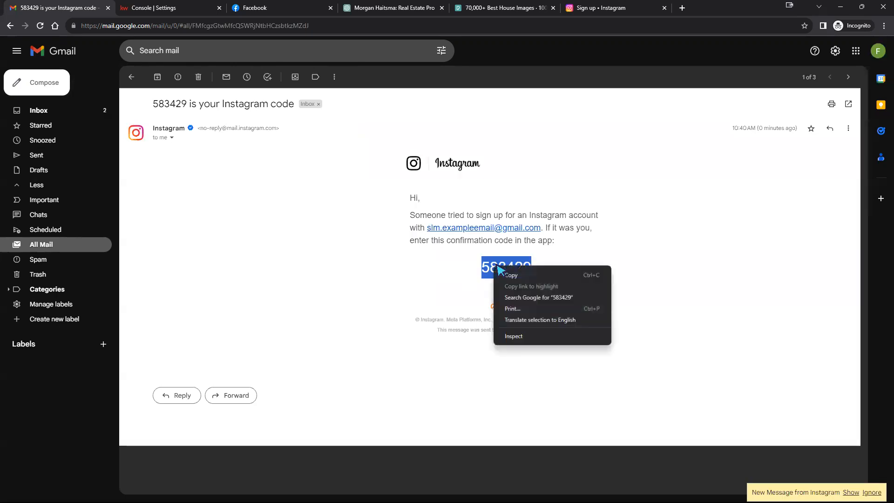
pyautogui.click(816, 419)
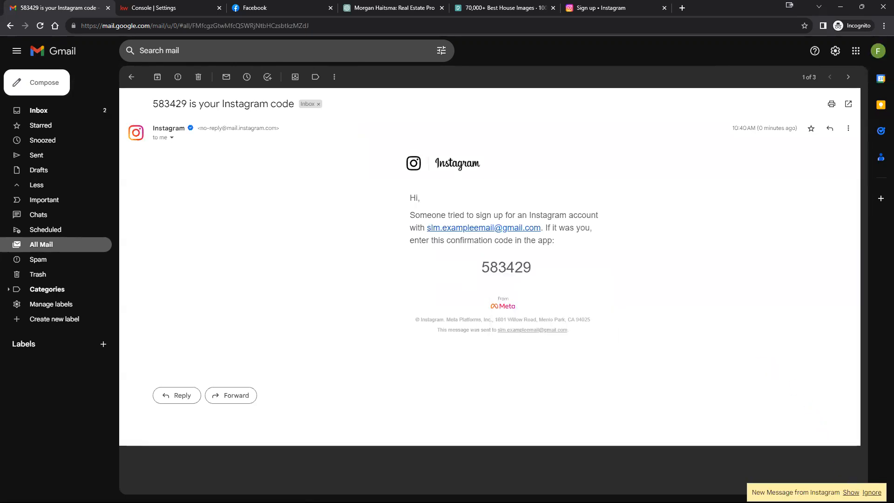
# Step: Copy the code from the newer Instagram email, paste it into Confirmation Code and submit
pyautogui.click(851, 493)
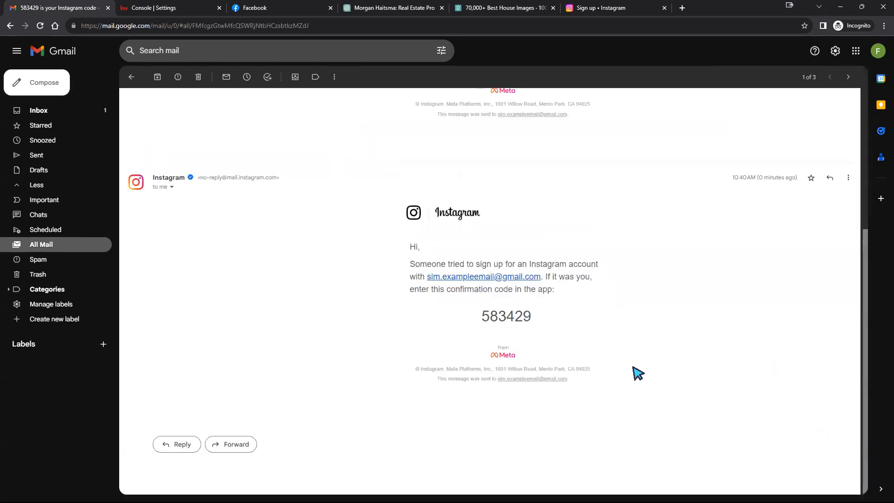
pyautogui.doubleClick(525, 318)
pyautogui.rightClick(525, 318)
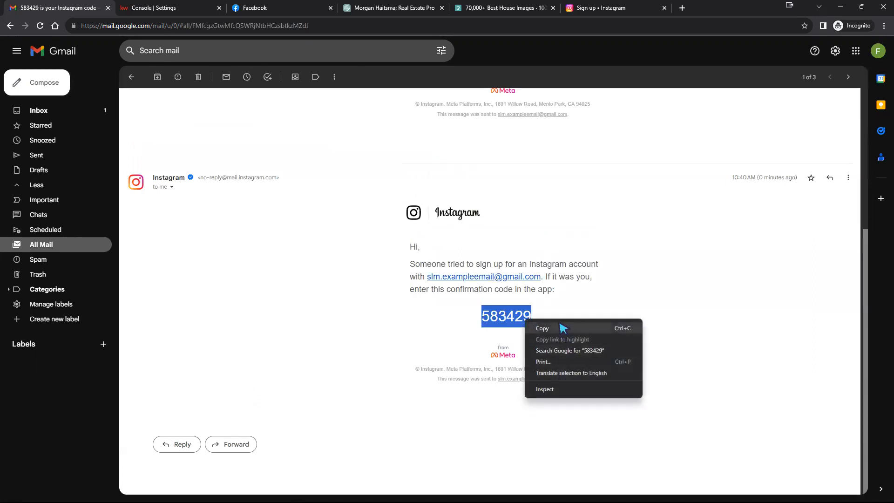
pyautogui.click(564, 326)
pyautogui.click(600, 8)
pyautogui.rightClick(448, 210)
pyautogui.click(488, 283)
pyautogui.click(499, 238)
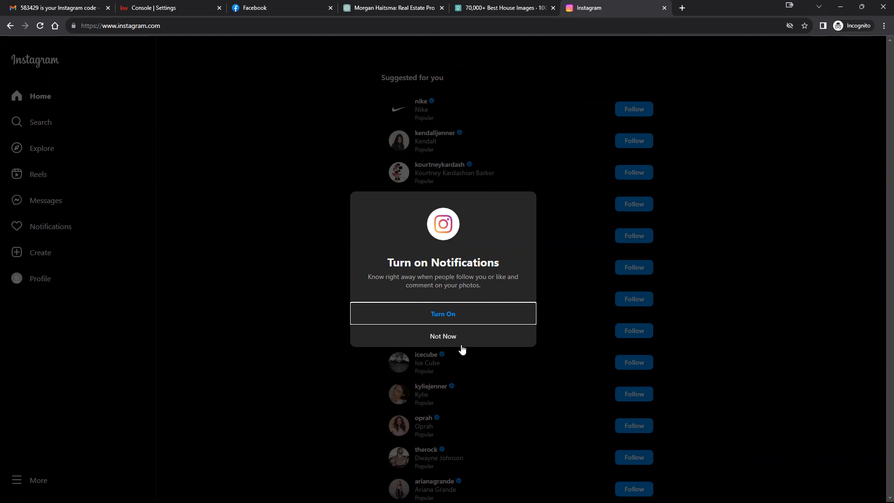
# Step: Choose Not Now on the notifications prompt and view the new account's profile
pyautogui.click(443, 343)
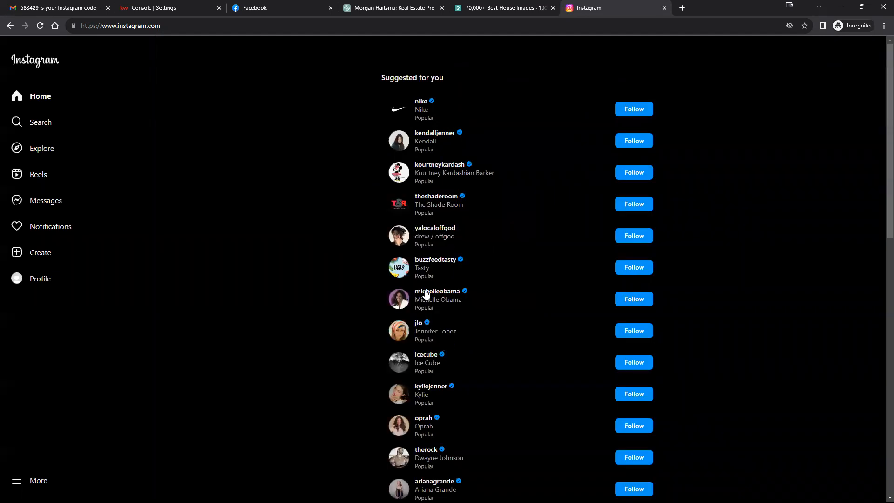
pyautogui.scroll(-7, 539, 230)
pyautogui.scroll(7, 545, 230)
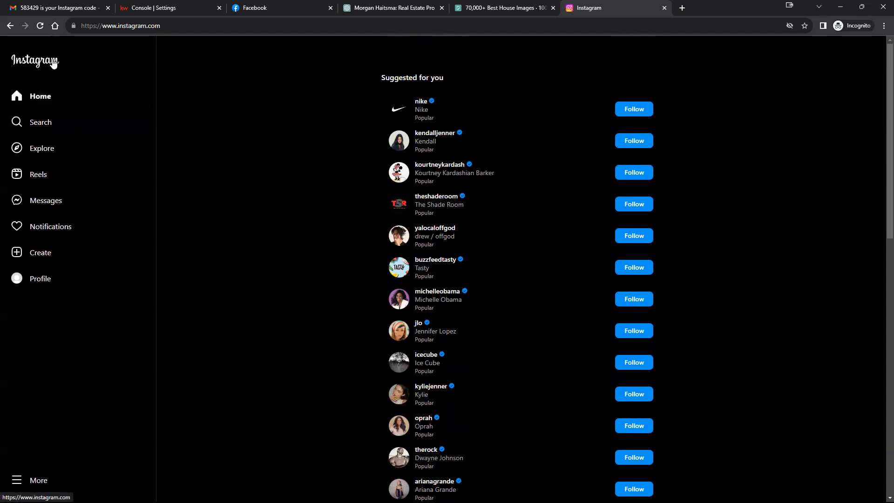
pyautogui.click(59, 282)
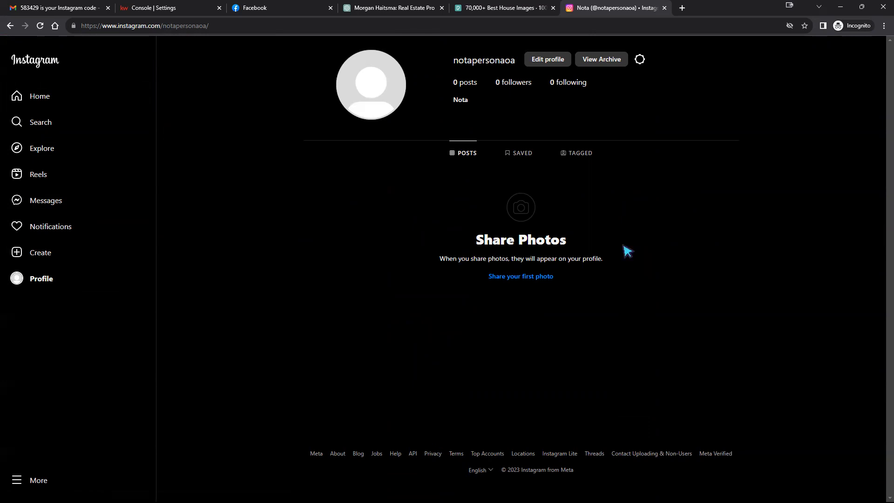
# Step: In Edit profile, dismiss the Accounts Center notice and paste the prepared agent bio
pyautogui.click(544, 60)
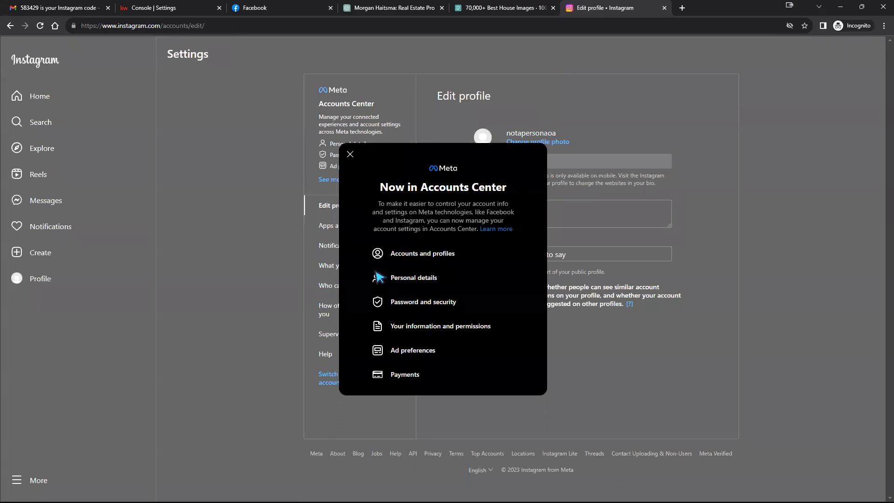
pyautogui.click(350, 154)
pyautogui.click(570, 209)
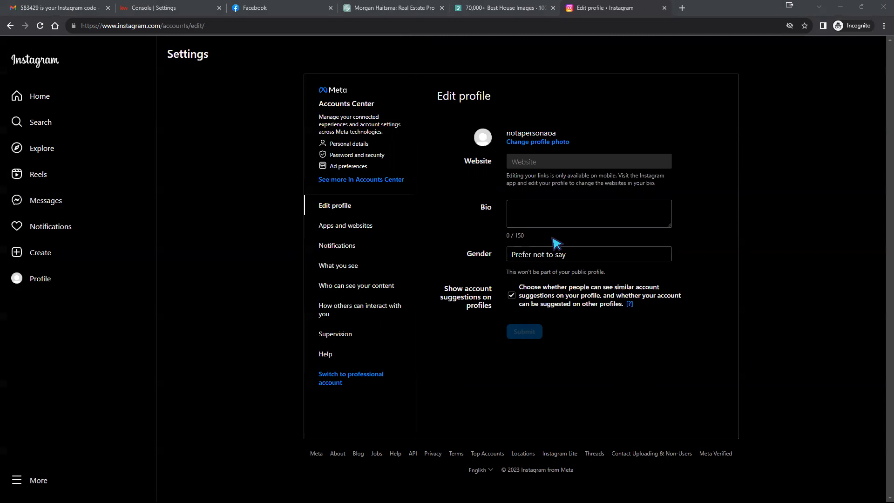
pyautogui.click(552, 206)
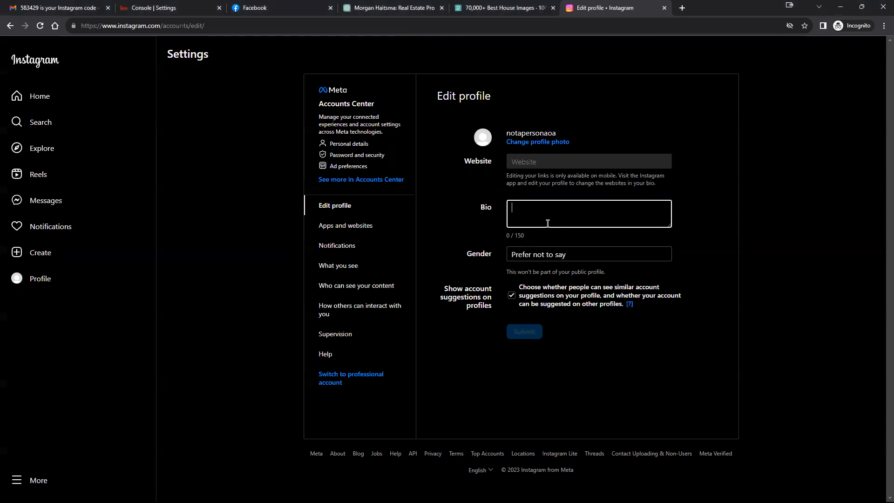
pyautogui.hotkey('ctrl', 'v')
# Step: Trim the bio to 121 characters, save the profile, and return to KW Command
pyautogui.scroll(3, 622, 220)
pyautogui.scroll(2, 622, 220)
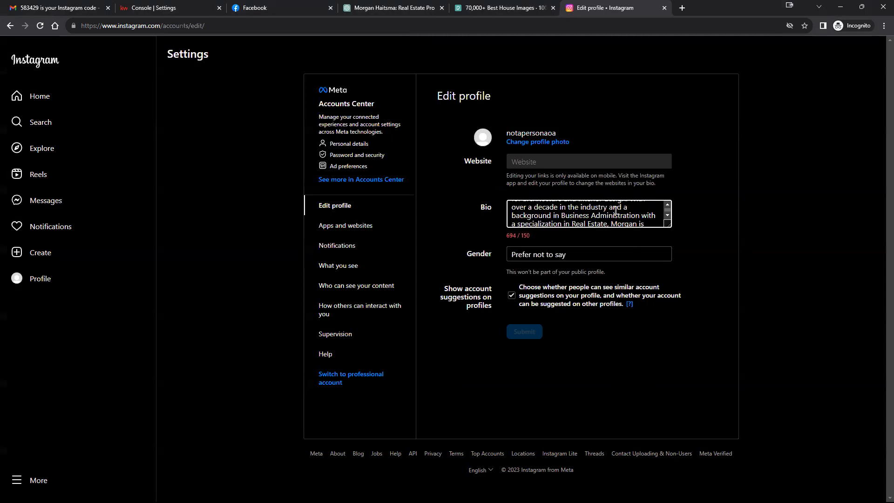
pyautogui.scroll(3, 616, 210)
pyautogui.scroll(-3, 620, 213)
pyautogui.scroll(3, 622, 216)
pyautogui.moveTo(629, 221); pyautogui.dragTo(670, 276)
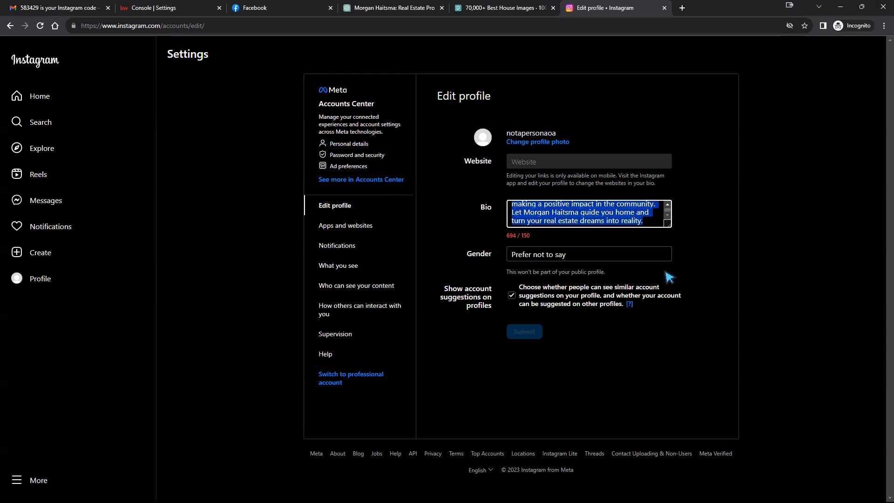
pyautogui.press('BackSpace')
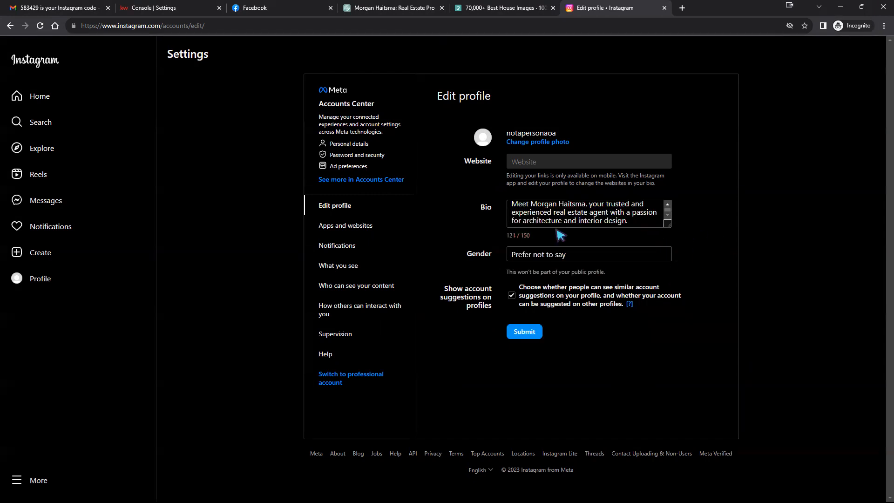
pyautogui.click(525, 333)
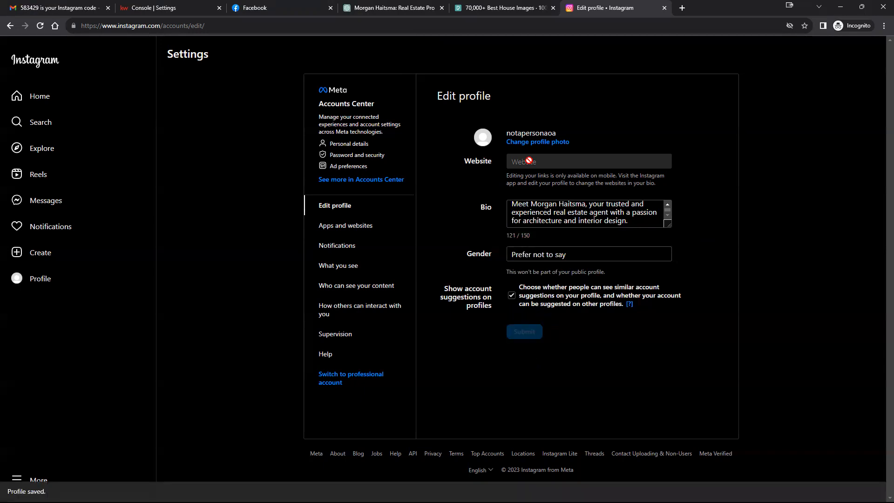
pyautogui.click(161, 8)
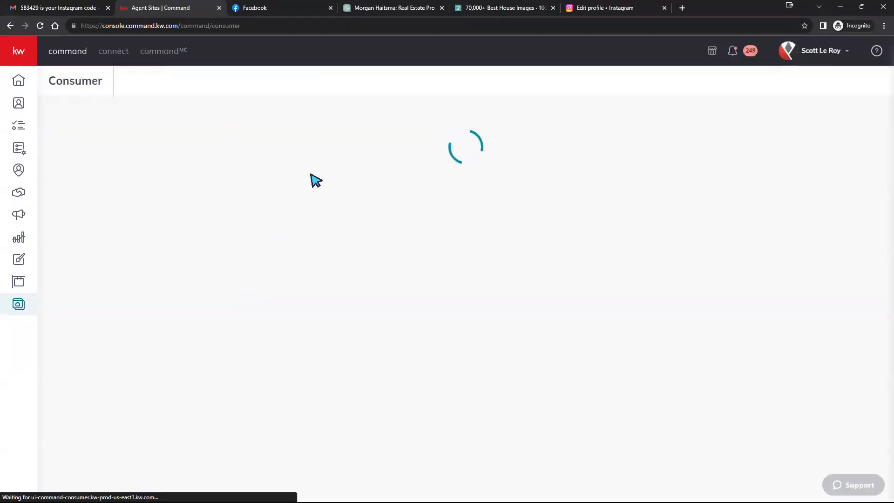
# Step: Copy the agent website's address from KW Command and return to Instagram's Edit profile page
pyautogui.click(468, 120)
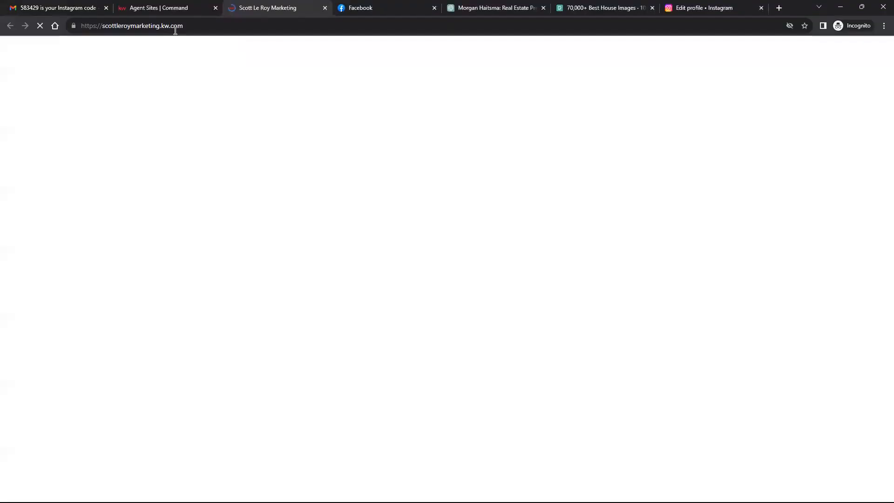
pyautogui.click(175, 27)
pyautogui.rightClick(157, 26)
pyautogui.click(191, 73)
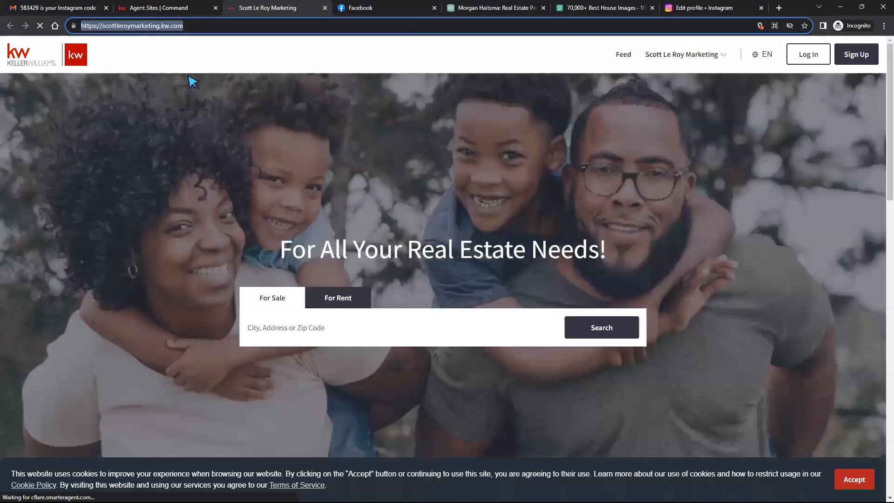
pyautogui.click(666, 10)
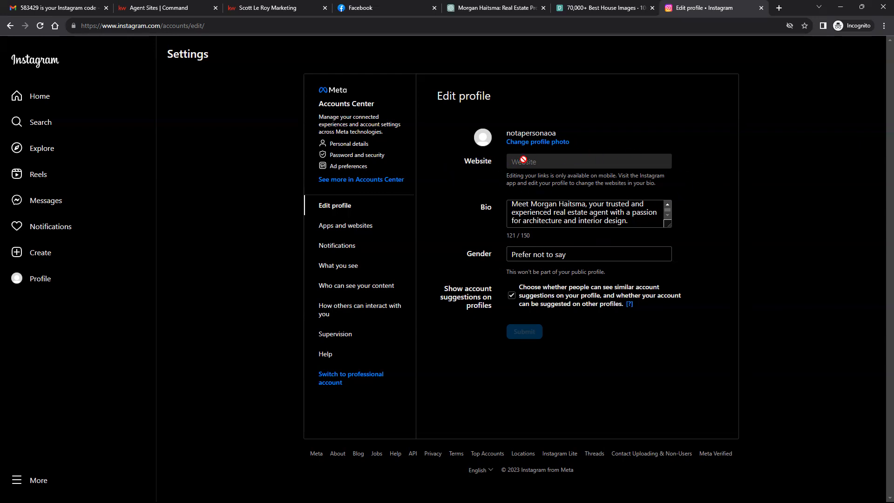
# Step: Review the Edit profile notes, view the Instagram profile with its bio, then go to Facebook
pyautogui.moveTo(508, 174); pyautogui.dragTo(669, 186)
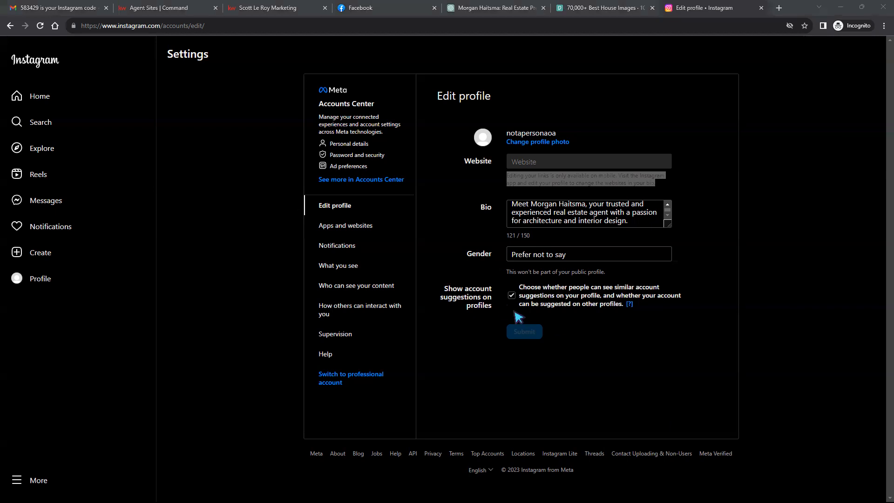
pyautogui.click(349, 208)
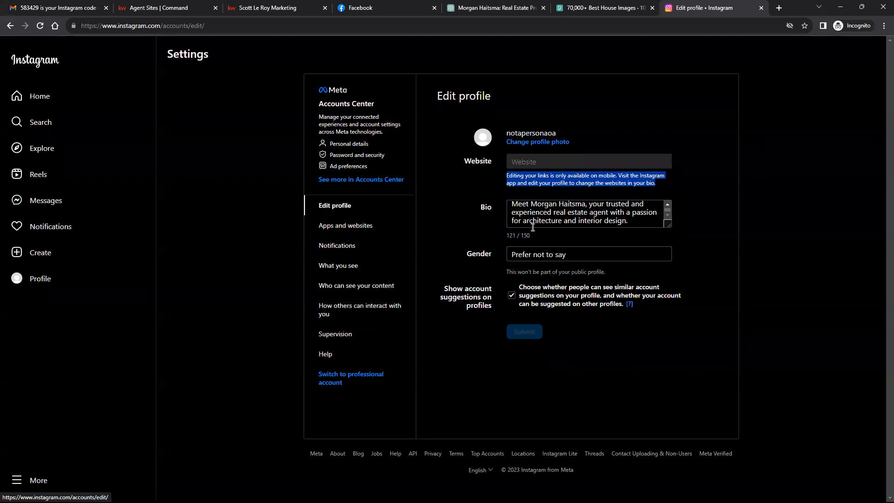
pyautogui.moveTo(443, 291); pyautogui.dragTo(498, 315)
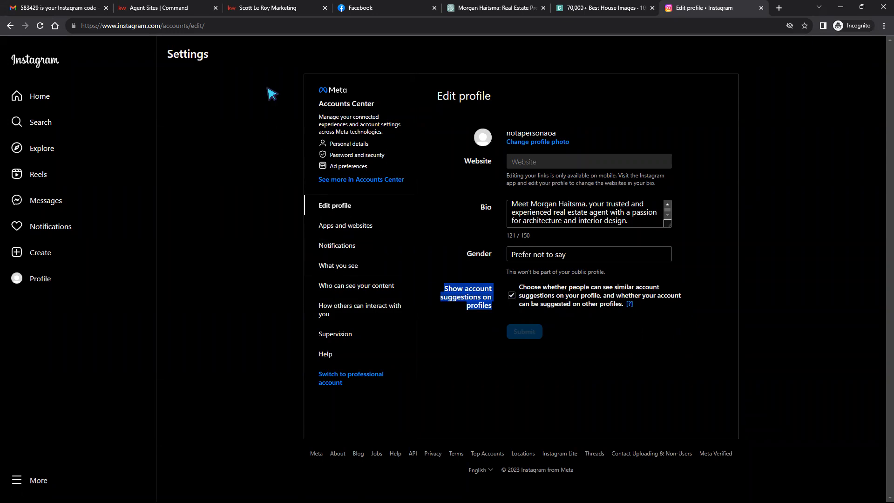
pyautogui.click(40, 279)
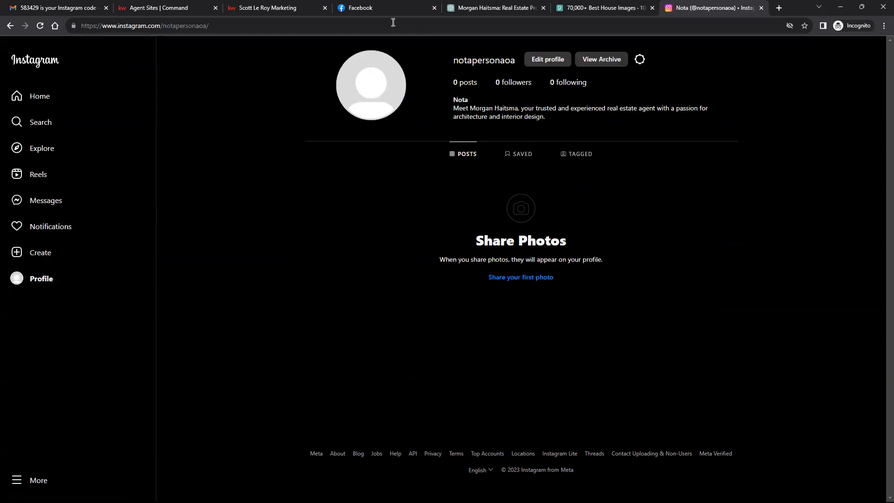
pyautogui.click(392, 8)
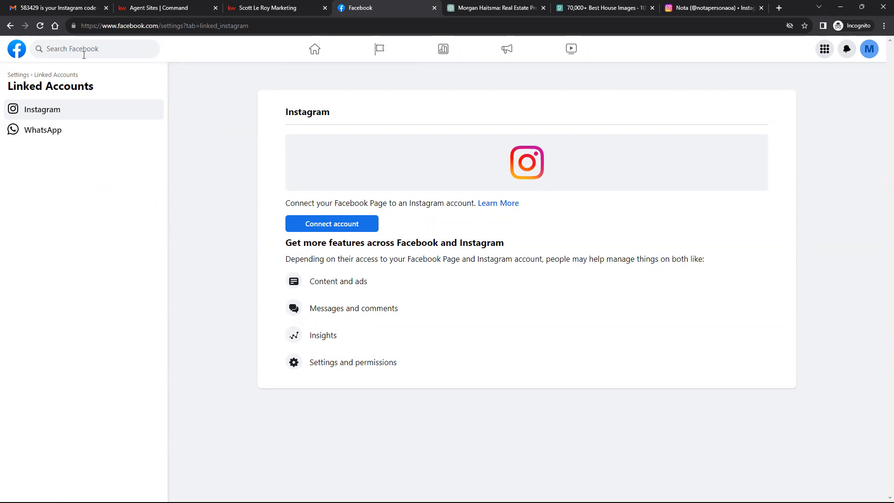
# Step: From the Facebook home feed, browse Menu and shortcut options unchanged, then open the realtor Page
pyautogui.click(17, 51)
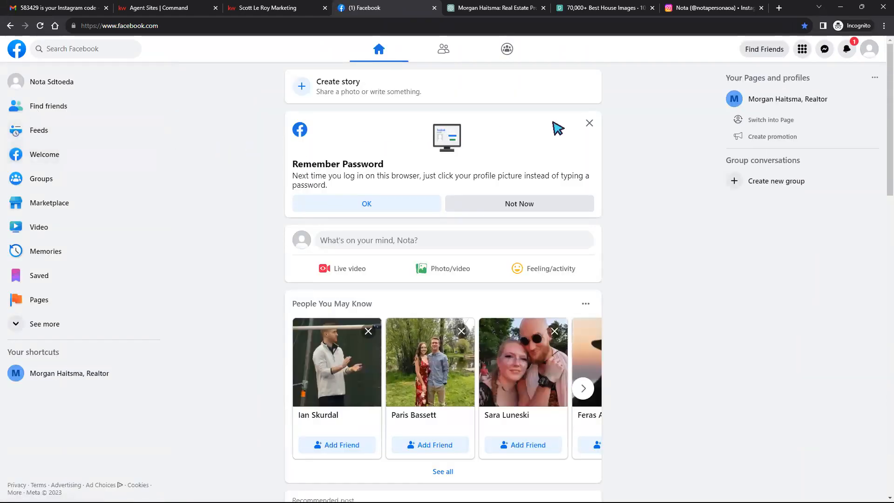
pyautogui.click(801, 51)
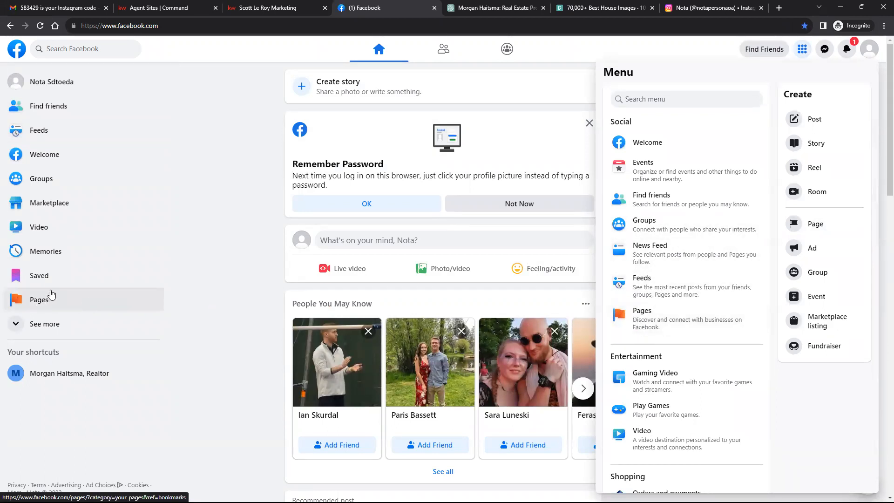
pyautogui.click(250, 323)
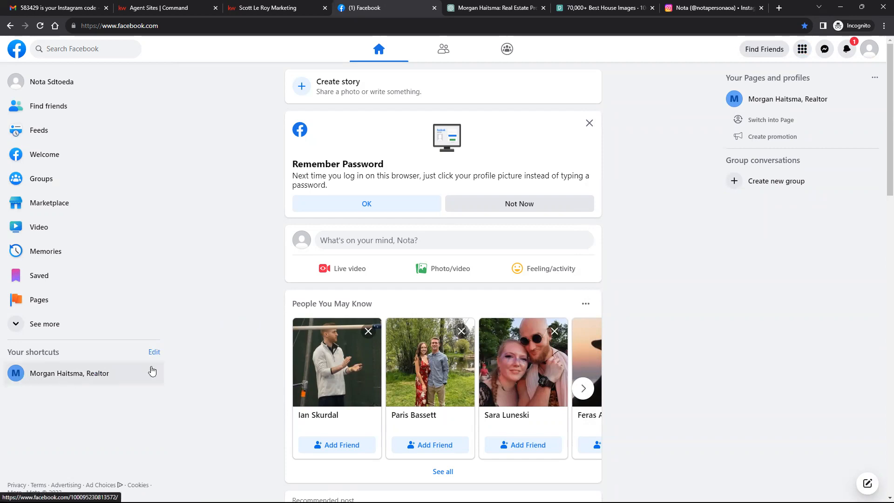
pyautogui.click(154, 351)
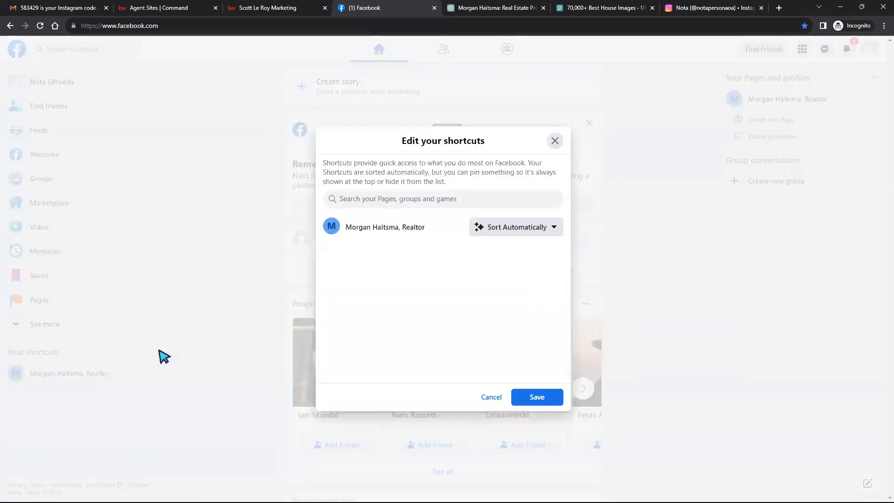
pyautogui.click(500, 229)
pyautogui.click(445, 260)
pyautogui.click(555, 141)
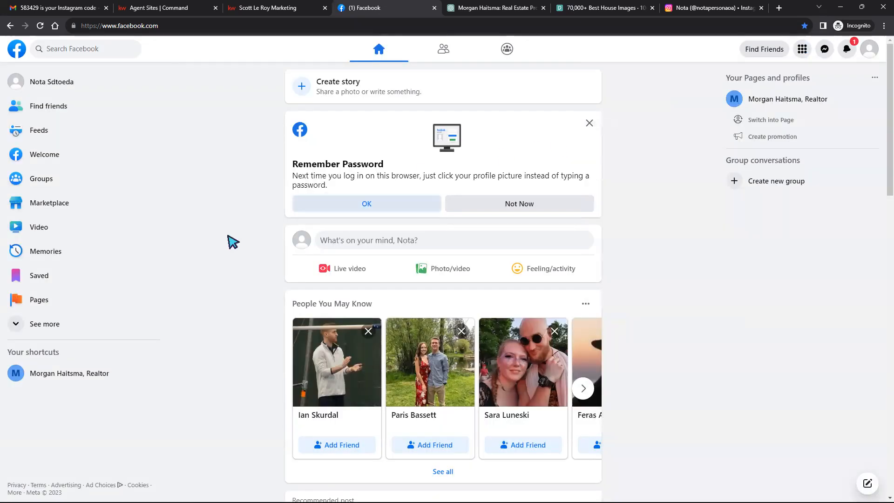
pyautogui.click(60, 381)
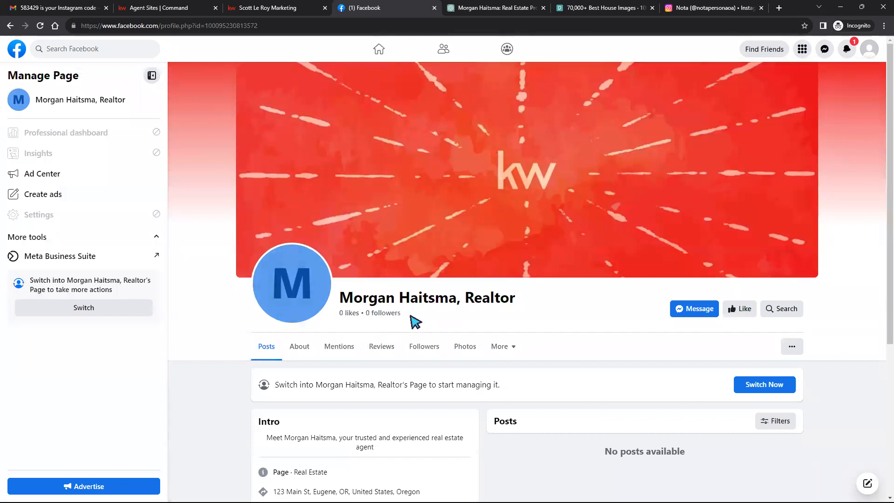
pyautogui.click(869, 52)
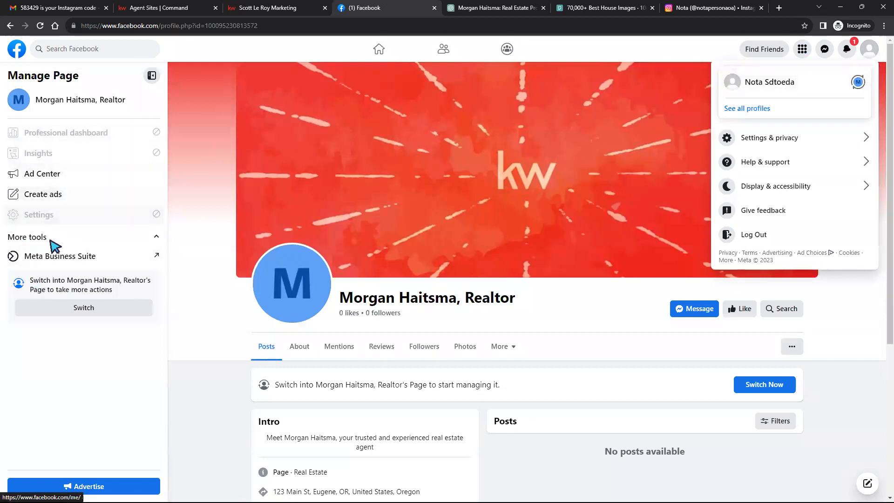
pyautogui.click(66, 365)
pyautogui.click(38, 218)
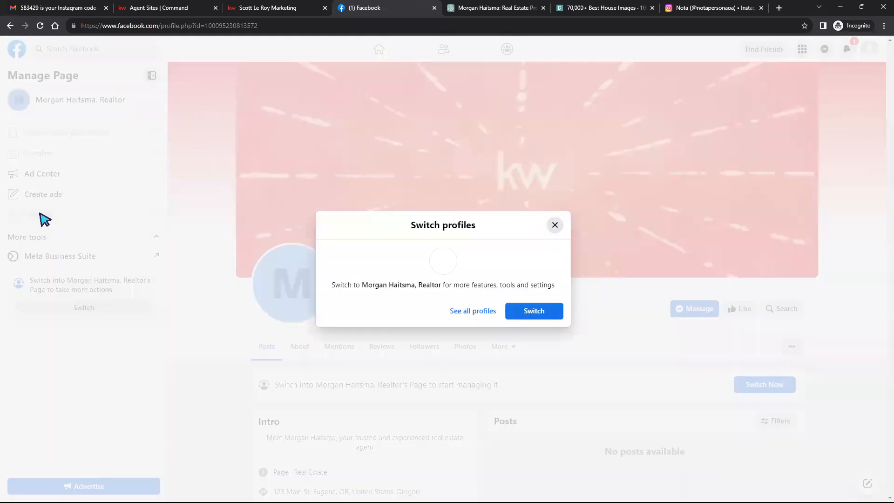
pyautogui.click(530, 313)
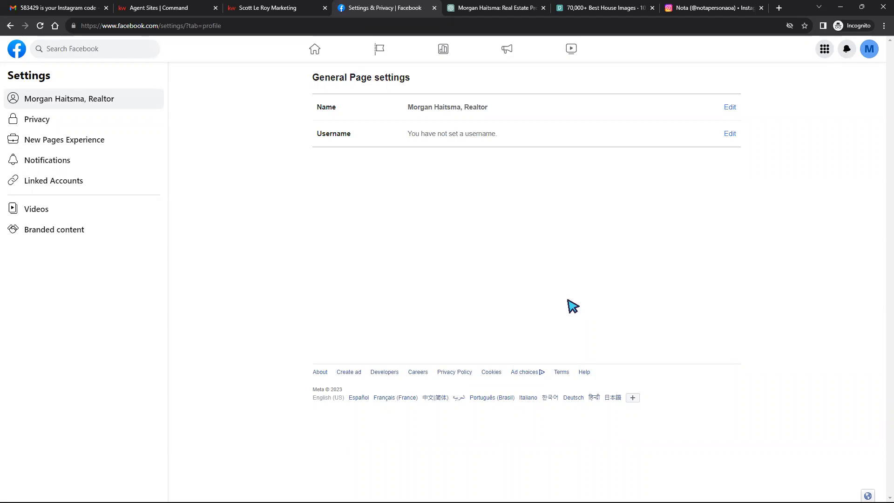
# Step: Start connecting Instagram under Linked Accounts, allowing Instagram messages in the Page inbox
pyautogui.click(48, 181)
pyautogui.click(334, 228)
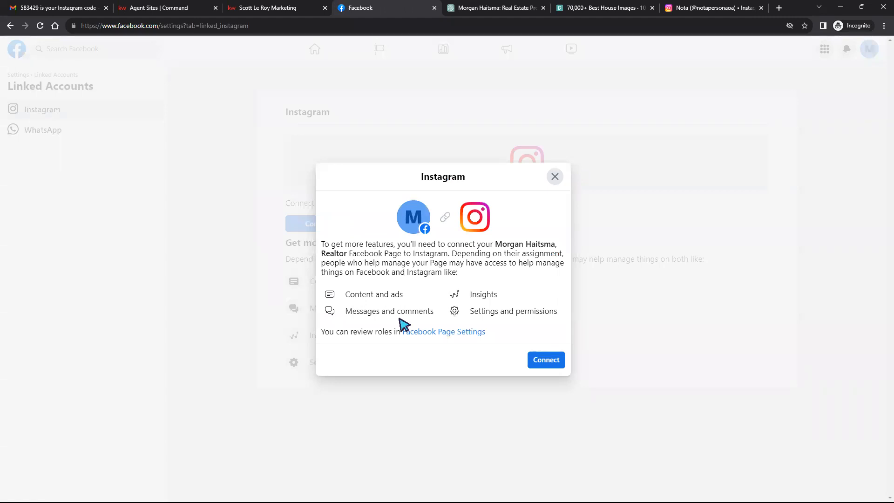
pyautogui.click(560, 362)
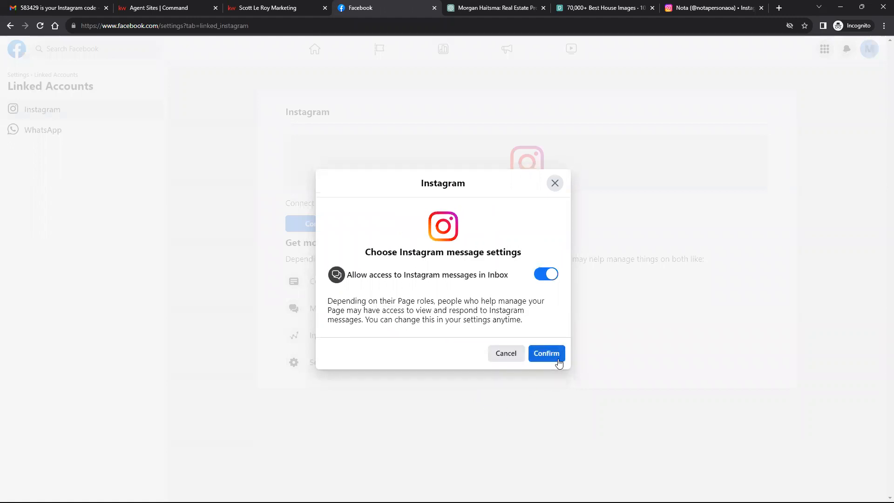
pyautogui.click(558, 359)
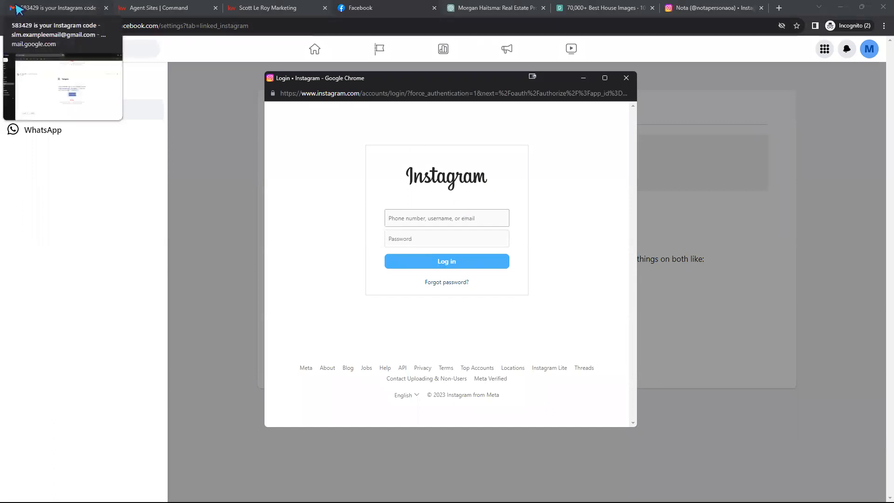
# Step: Copy the Google account's e-mail address and return to the Instagram login window
pyautogui.click(75, 9)
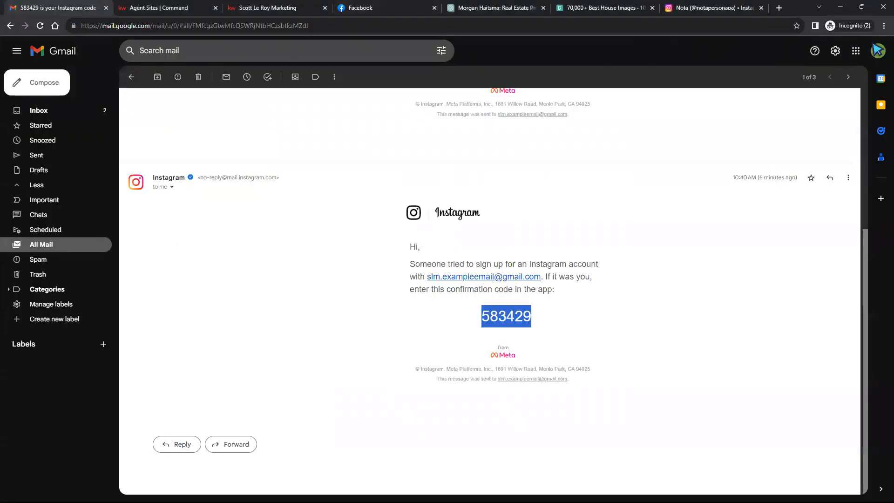
pyautogui.click(878, 51)
pyautogui.tripleClick(792, 96)
pyautogui.hotkey('ctrl', 'c')
pyautogui.rightClick(792, 96)
pyautogui.click(726, 110)
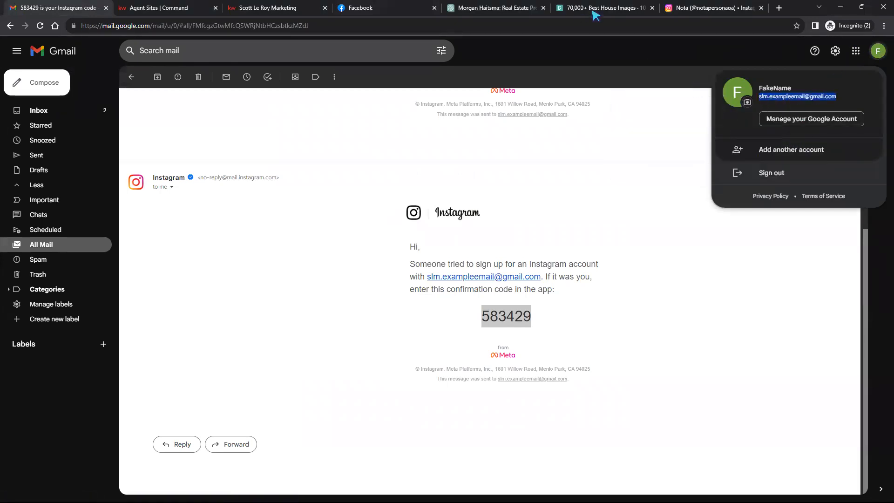
pyautogui.click(695, 8)
pyautogui.click(399, 7)
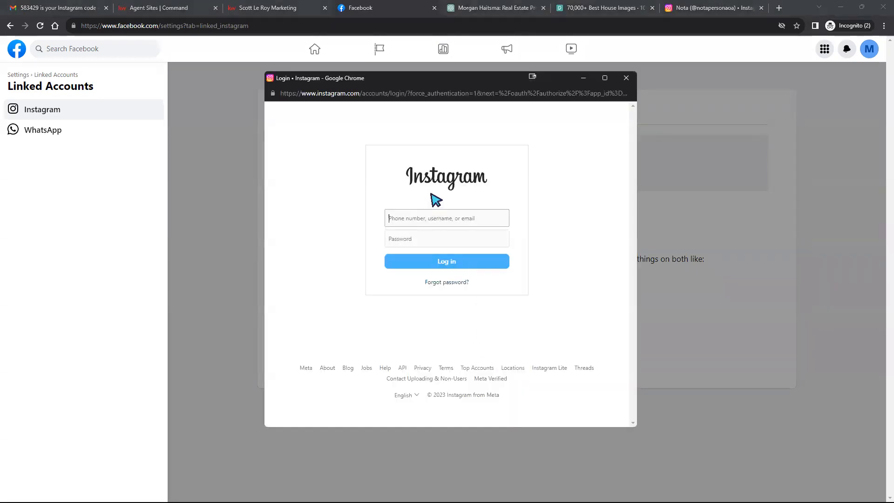
# Step: Paste the e-mail and account password, log in to Instagram, and save the login info
pyautogui.hotkey('ctrl', 'v')
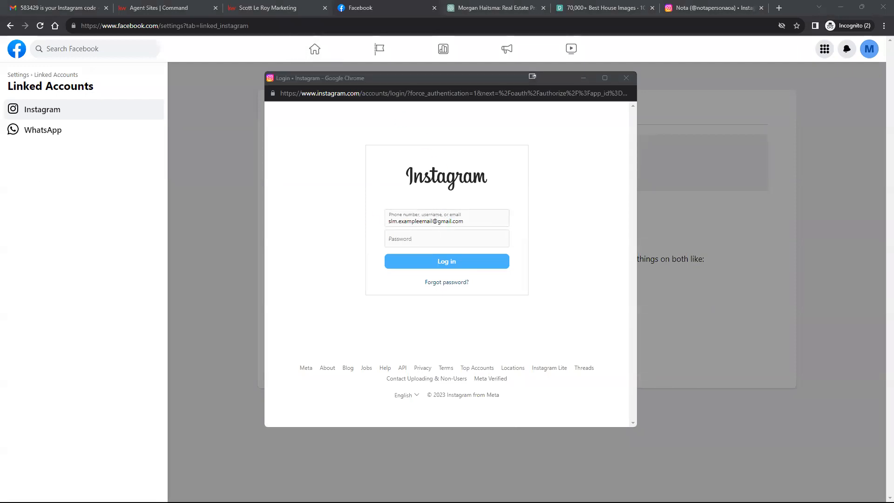
pyautogui.click(482, 238)
pyautogui.rightClick(482, 239)
pyautogui.click(519, 317)
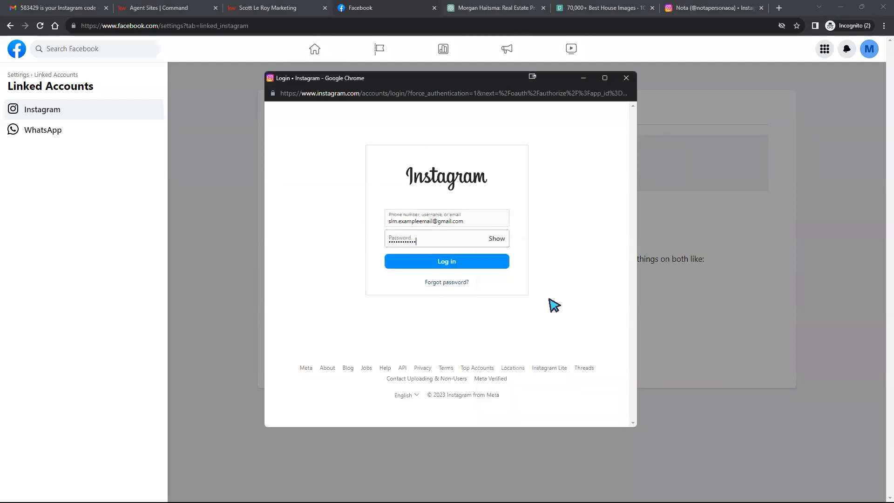
pyautogui.click(431, 261)
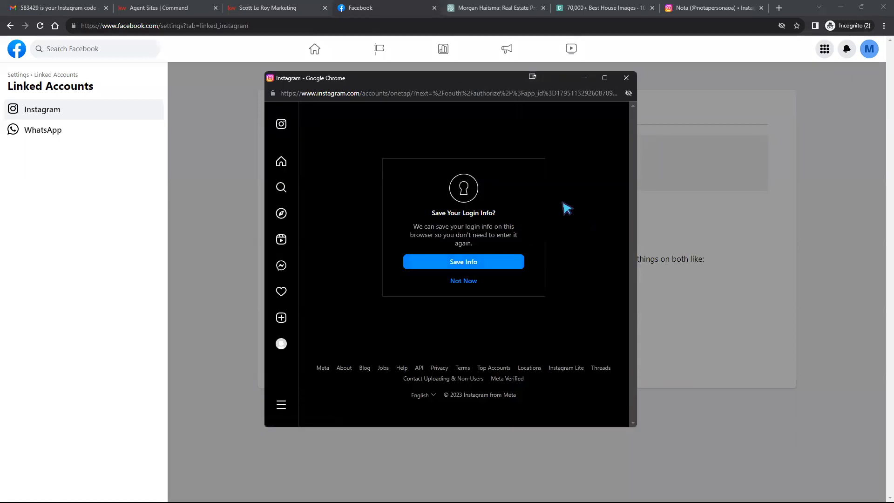
pyautogui.click(495, 265)
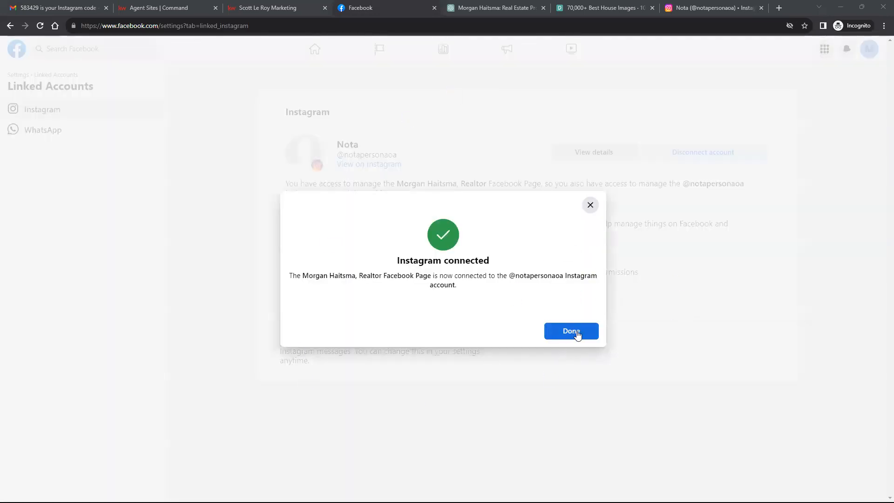
# Step: Dismiss the Instagram connected confirmation and read the inbox access description
pyautogui.click(577, 333)
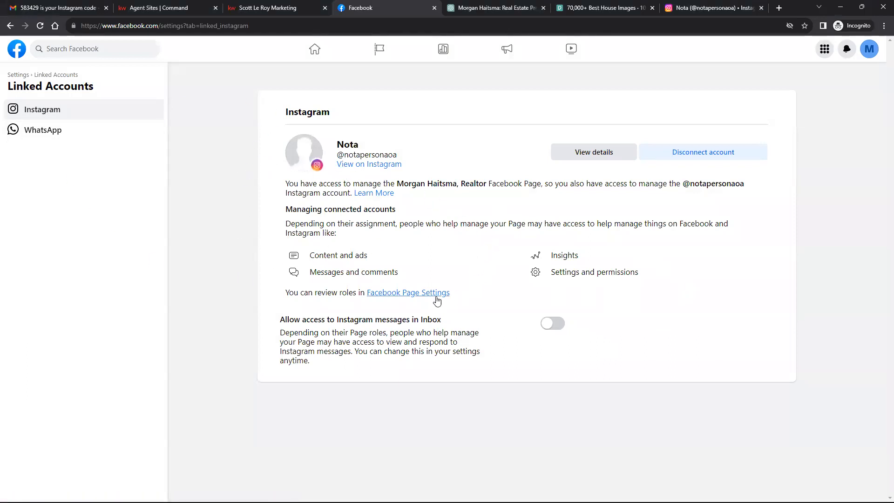
pyautogui.moveTo(285, 333)
pyautogui.mouseDown()
pyautogui.moveTo(362, 321)
pyautogui.moveTo(280, 320)
pyautogui.mouseUp()
pyautogui.click(495, 321)
# Step: Try twice to allow Instagram inbox messages, closing the Instagram login window each time
pyautogui.click(559, 323)
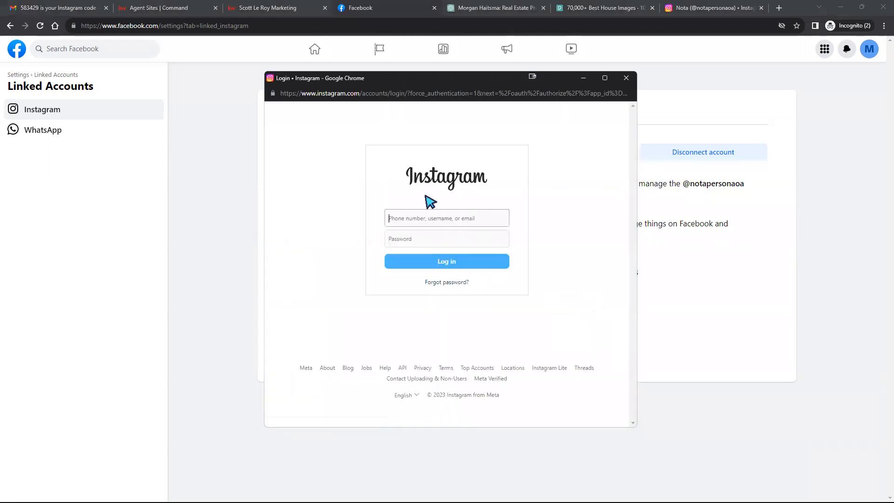
pyautogui.click(626, 78)
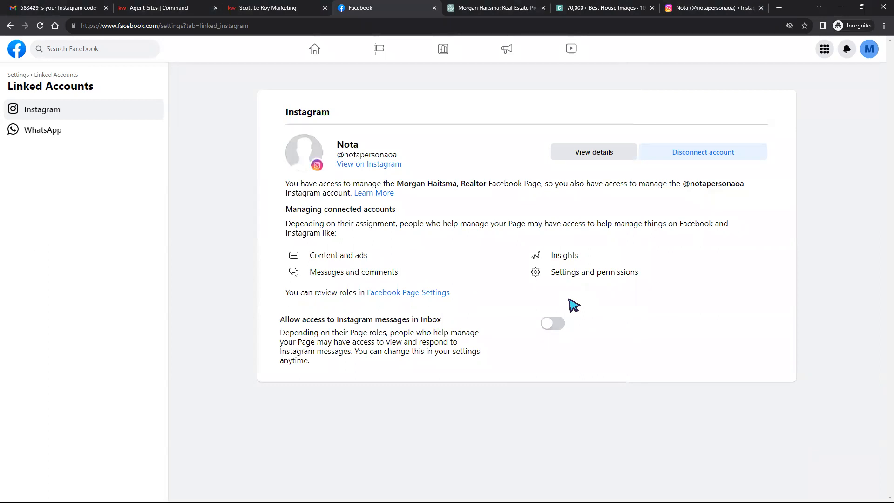
pyautogui.click(558, 325)
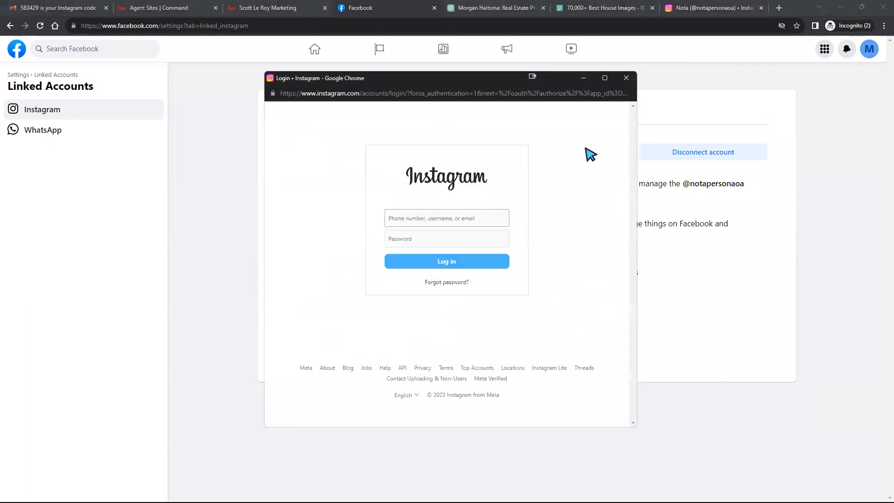
pyautogui.click(626, 78)
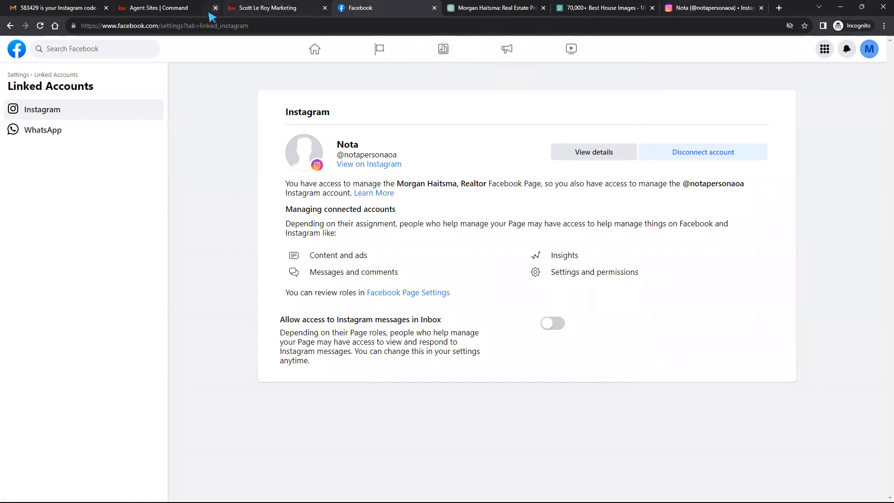
pyautogui.click(169, 10)
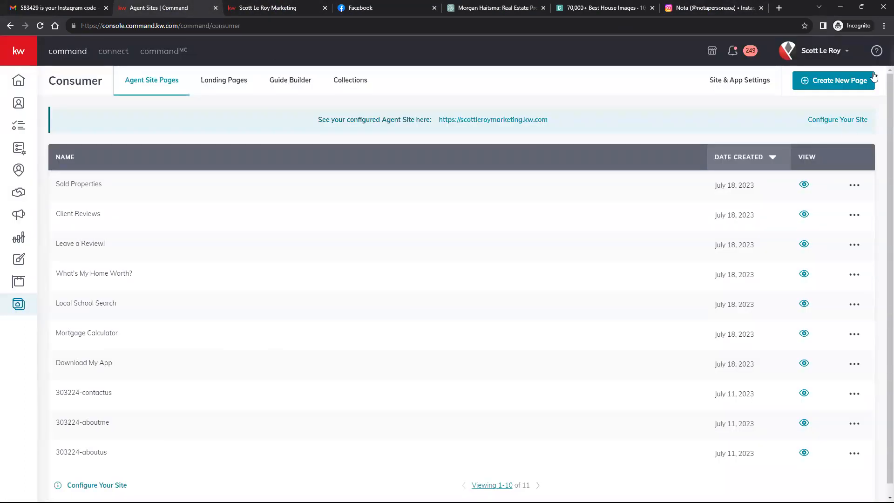
pyautogui.click(806, 51)
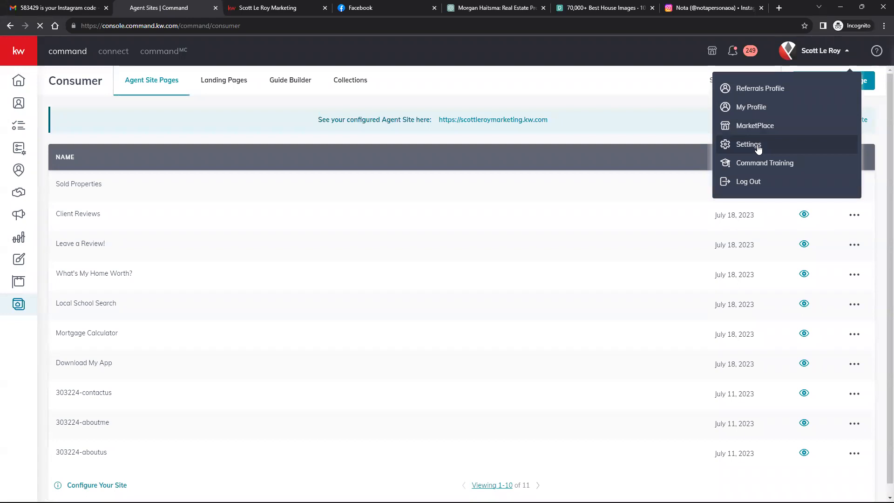
pyautogui.click(758, 146)
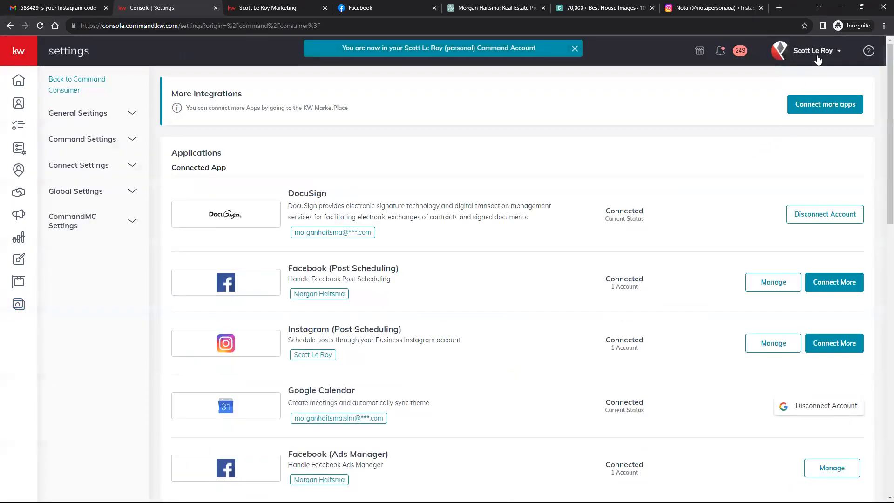
pyautogui.click(818, 57)
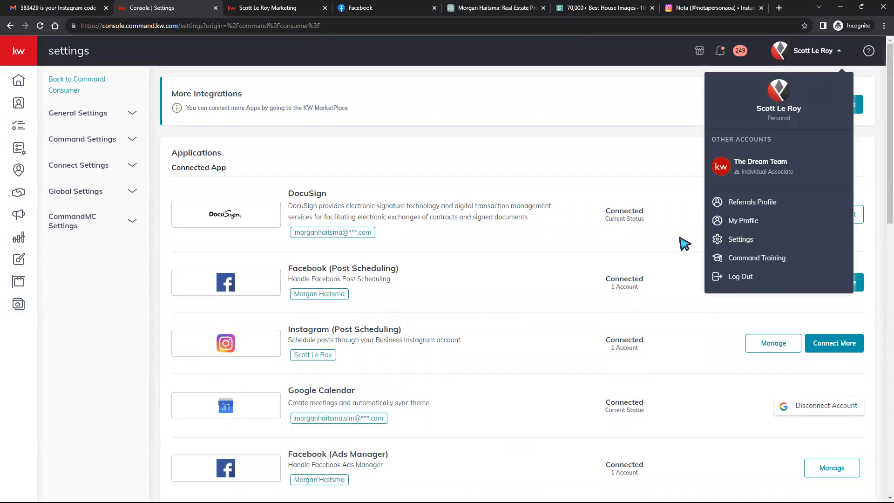
pyautogui.click(656, 163)
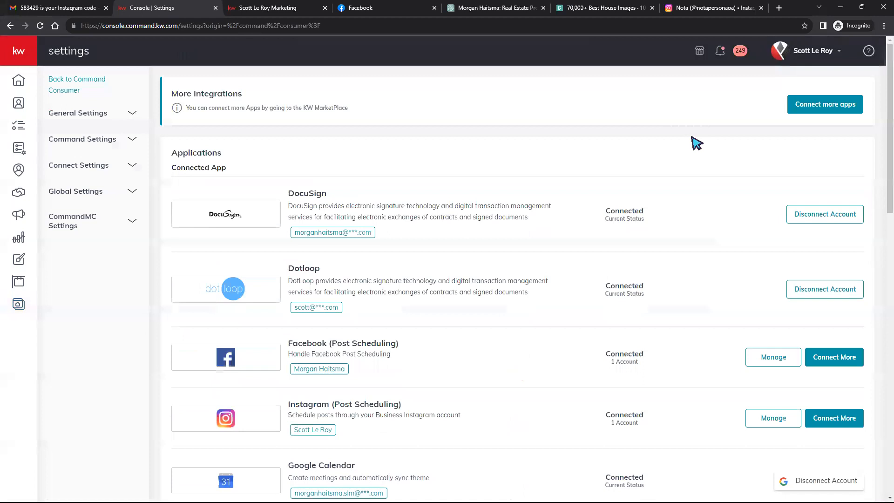
pyautogui.scroll(-2, 697, 142)
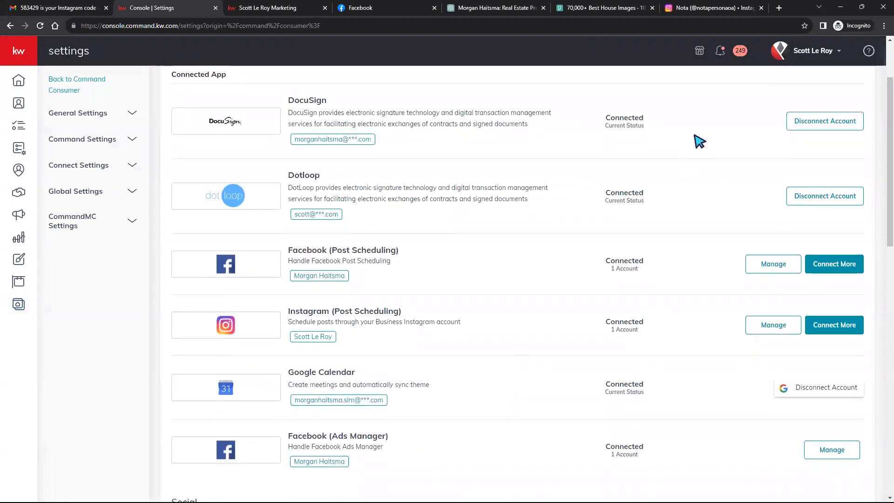
# Step: Check the connected Instagram account details, then start connecting another Instagram account
pyautogui.click(764, 333)
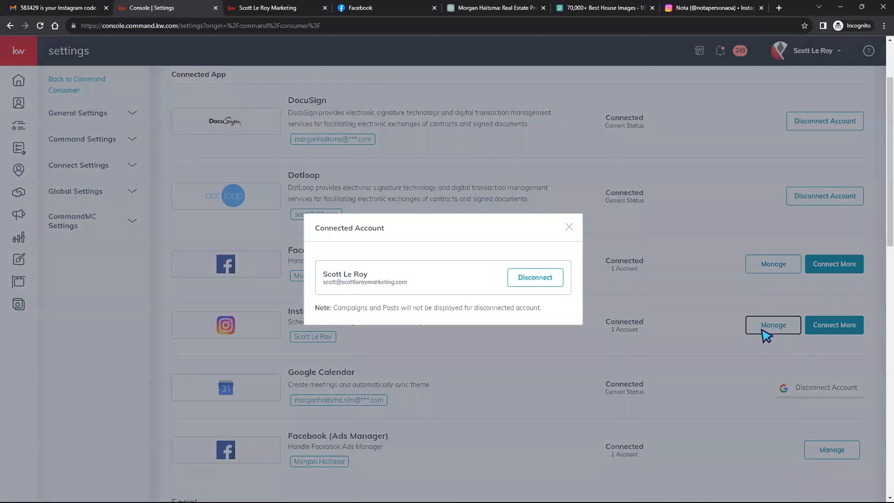
pyautogui.click(569, 228)
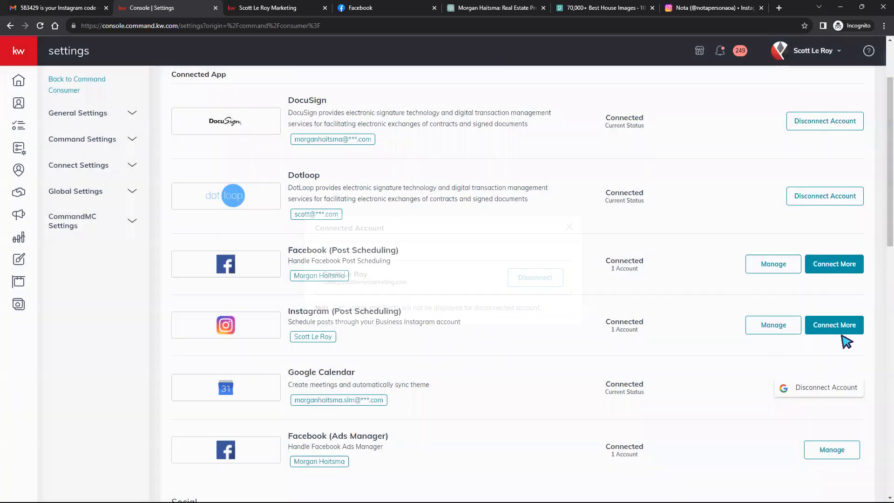
pyautogui.click(835, 325)
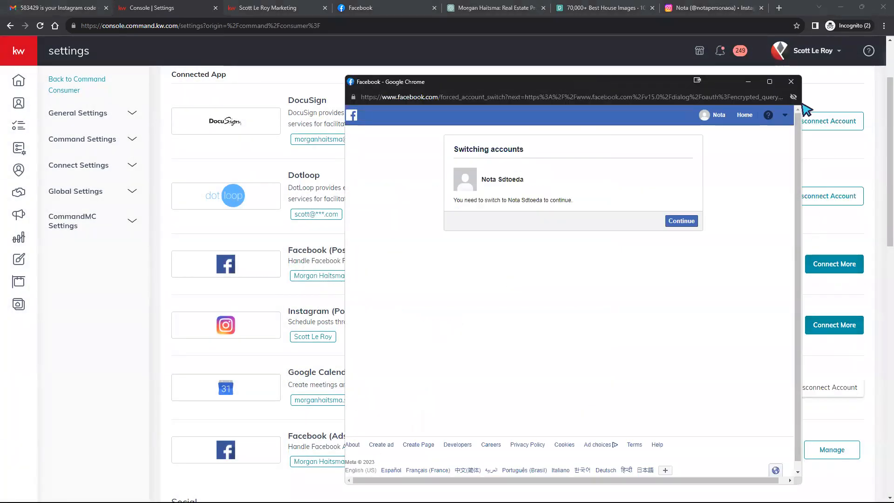
# Step: Close the Facebook account-switch popup without connecting another Instagram account
pyautogui.click(793, 84)
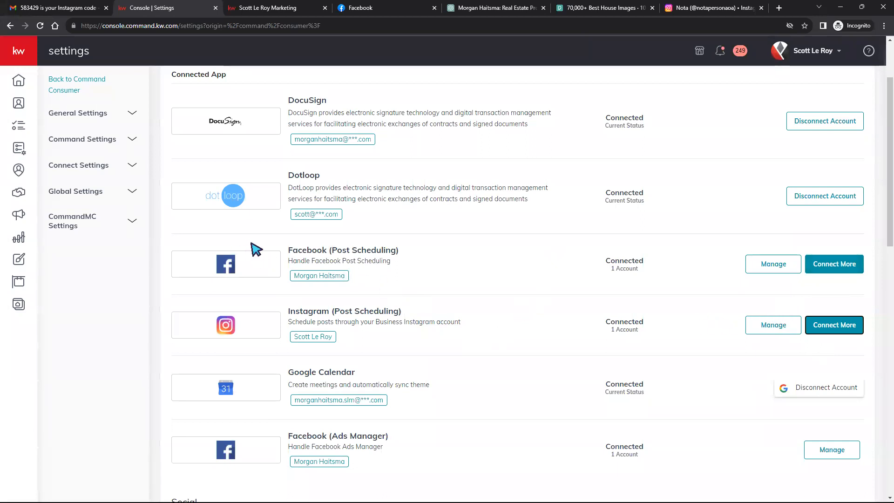
pyautogui.scroll(-5, 340, 310)
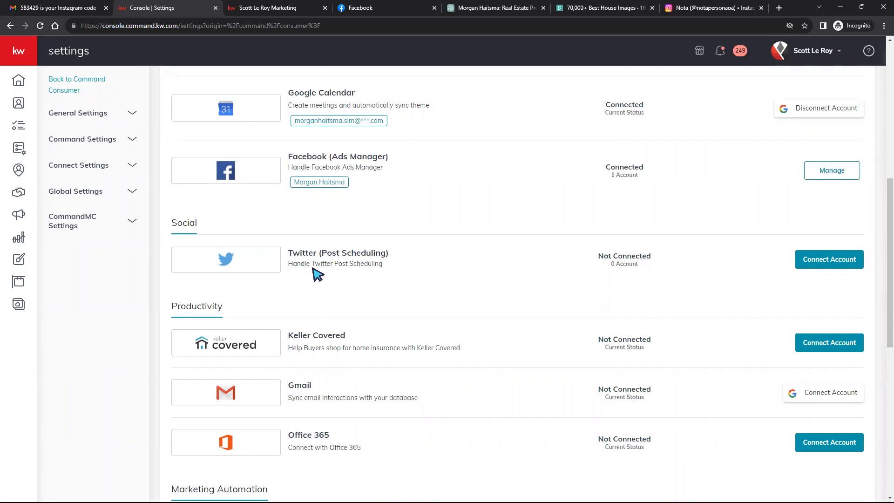
pyautogui.scroll(4, 366, 289)
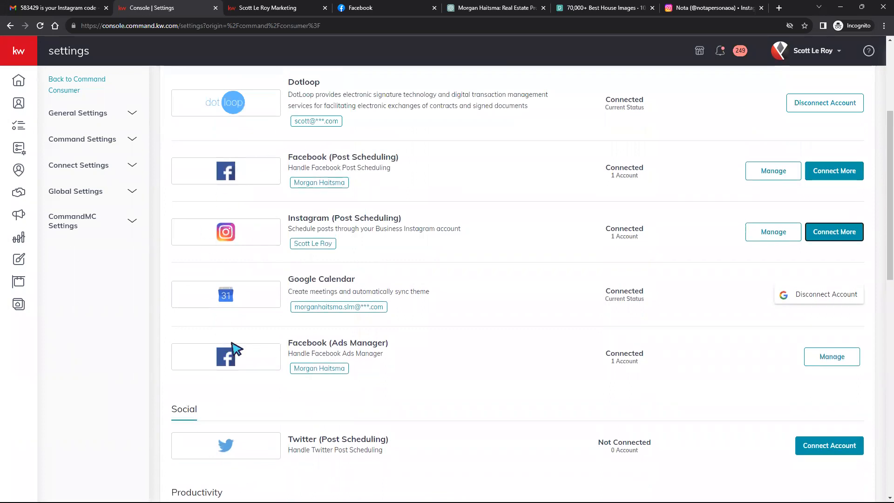
# Step: Review the Facebook (Post Scheduling), Facebook (Ads Manager) and Twitter (Ads Manager) integrations
pyautogui.moveTo(289, 157); pyautogui.dragTo(410, 153)
pyautogui.moveTo(290, 343); pyautogui.dragTo(410, 345)
pyautogui.scroll(-4, 407, 345)
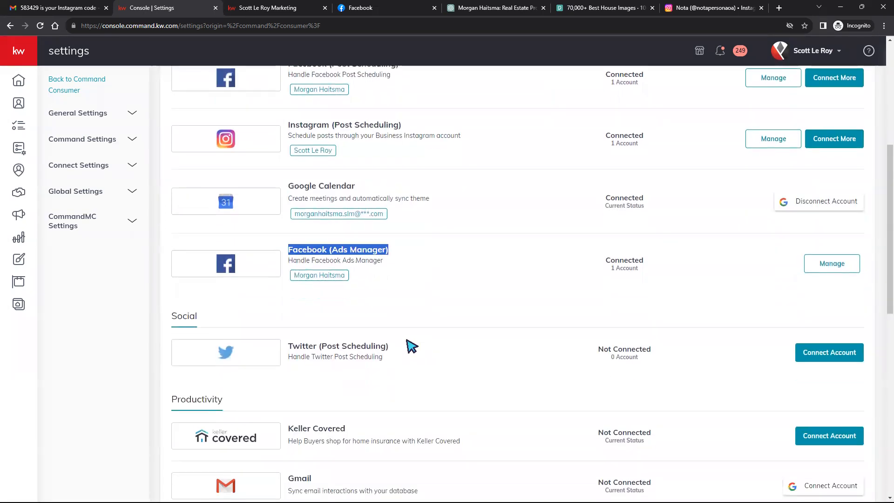
pyautogui.moveTo(290, 255); pyautogui.dragTo(423, 256)
pyautogui.scroll(-4, 424, 257)
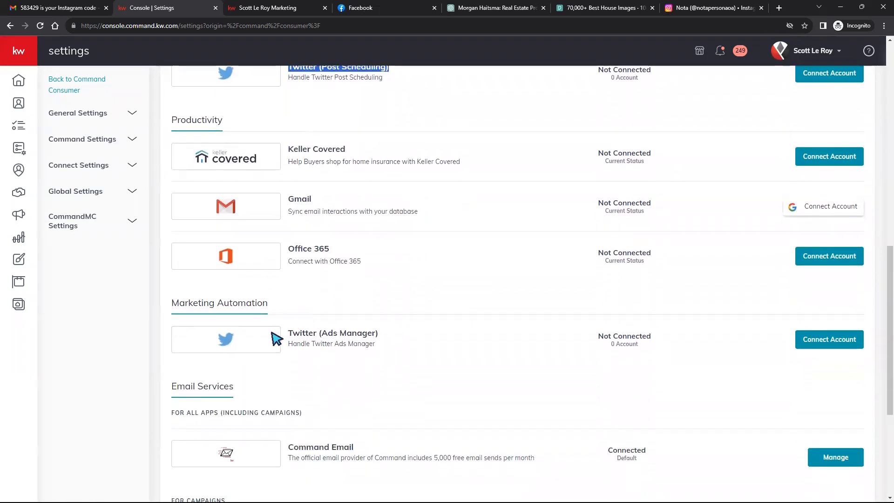
pyautogui.moveTo(289, 336); pyautogui.dragTo(406, 332)
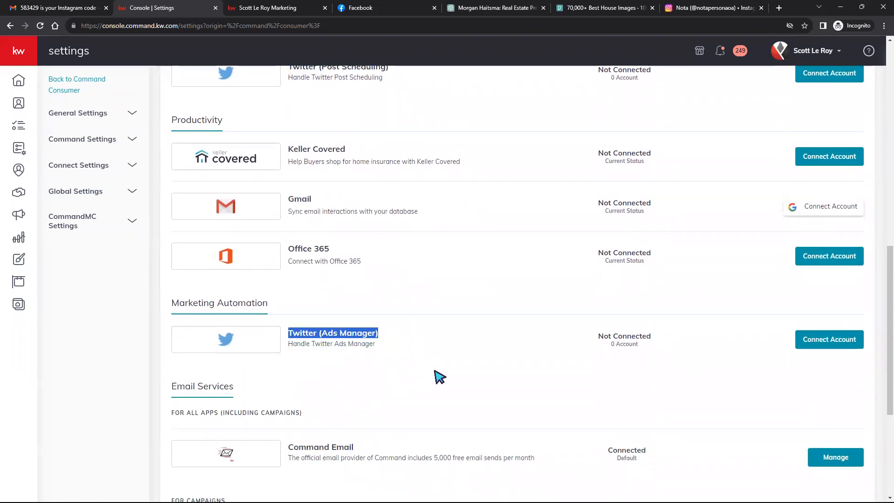
pyautogui.scroll(-3, 435, 375)
pyautogui.scroll(-2, 438, 377)
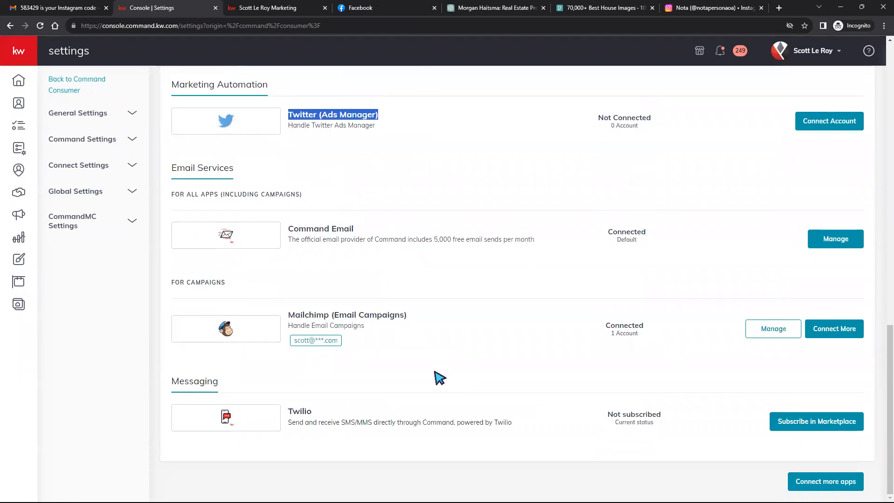
pyautogui.scroll(5, 438, 377)
pyautogui.scroll(3, 436, 379)
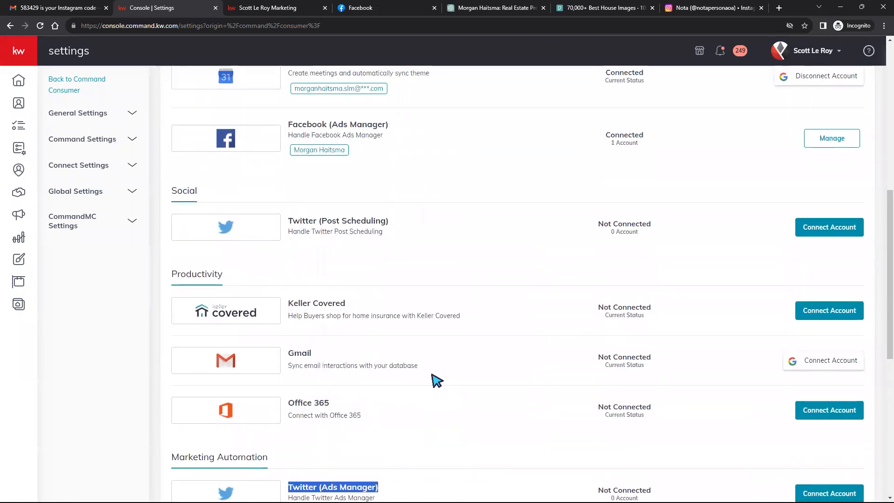
pyautogui.scroll(2, 433, 380)
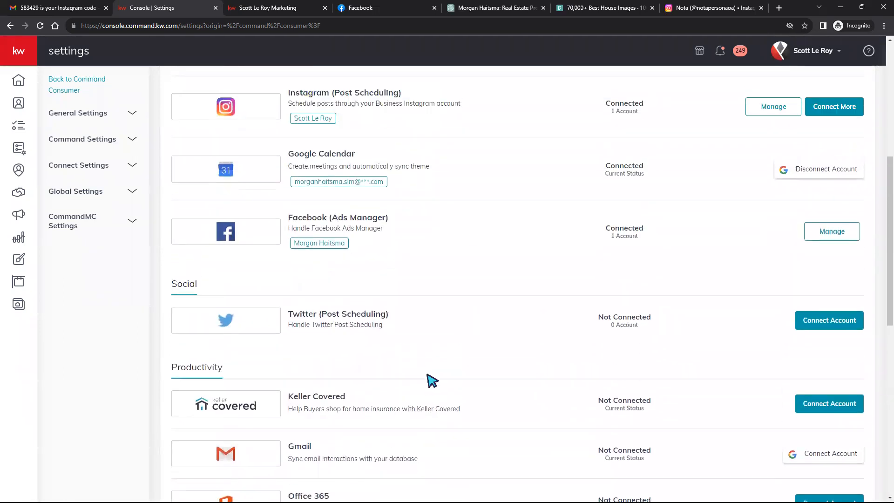
pyautogui.scroll(4, 432, 380)
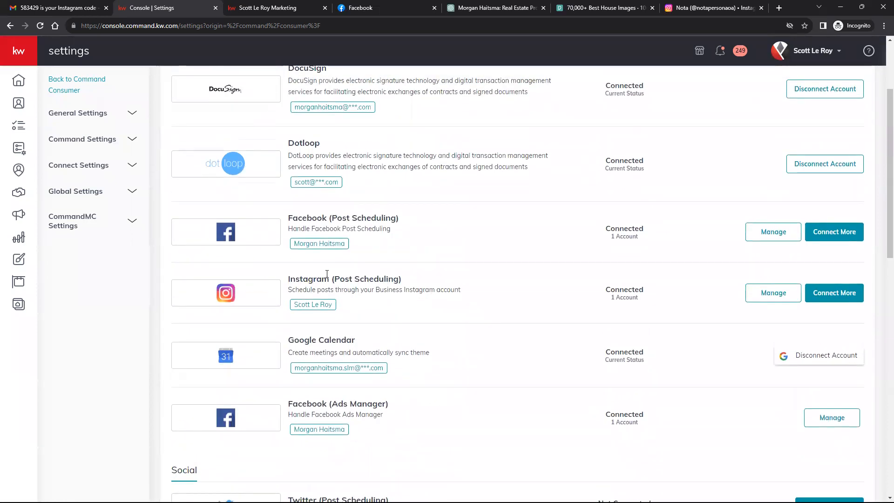
# Step: Look over the Social and Productivity app lists, then return to the Facebook tab
pyautogui.scroll(1, 320, 286)
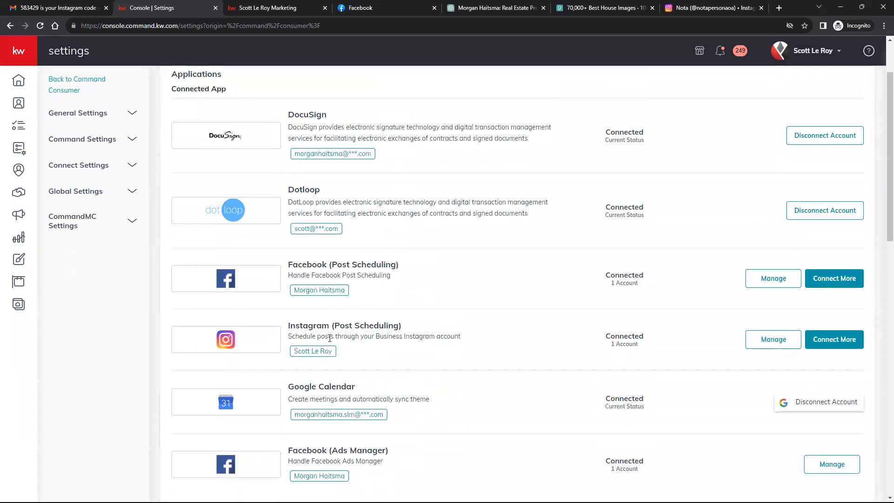
pyautogui.scroll(1, 293, 326)
pyautogui.scroll(-2, 295, 329)
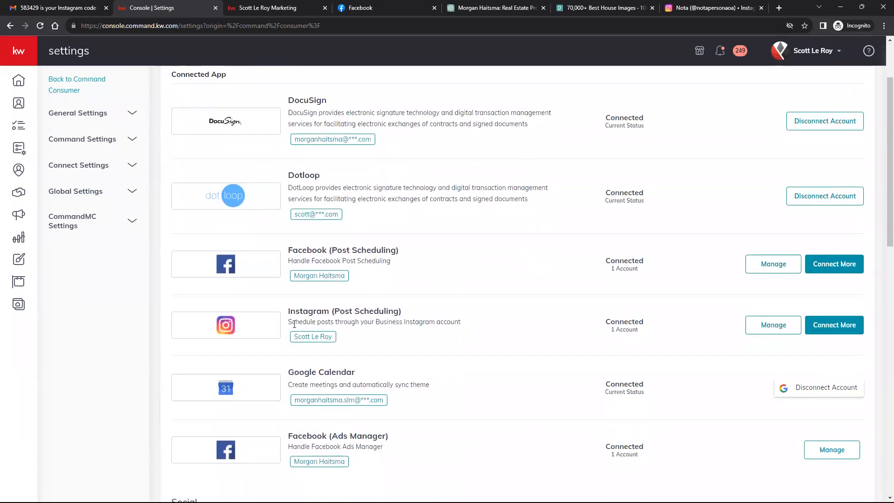
pyautogui.scroll(-1, 295, 324)
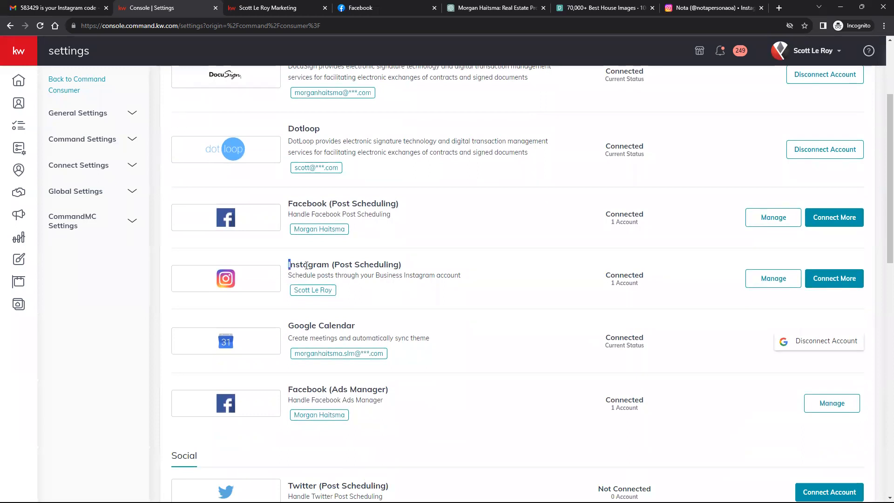
pyautogui.moveTo(306, 265); pyautogui.dragTo(419, 266)
pyautogui.scroll(-1, 416, 285)
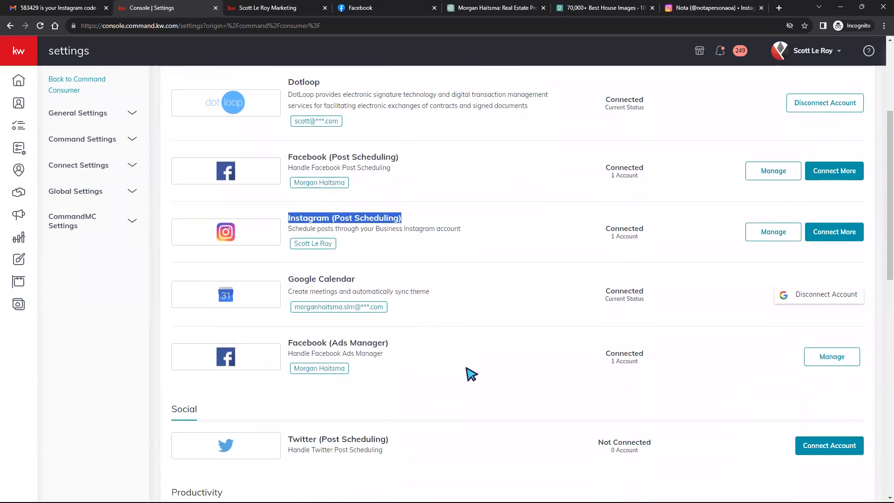
pyautogui.scroll(-9, 345, 338)
pyautogui.scroll(-3, 345, 338)
pyautogui.scroll(14, 344, 339)
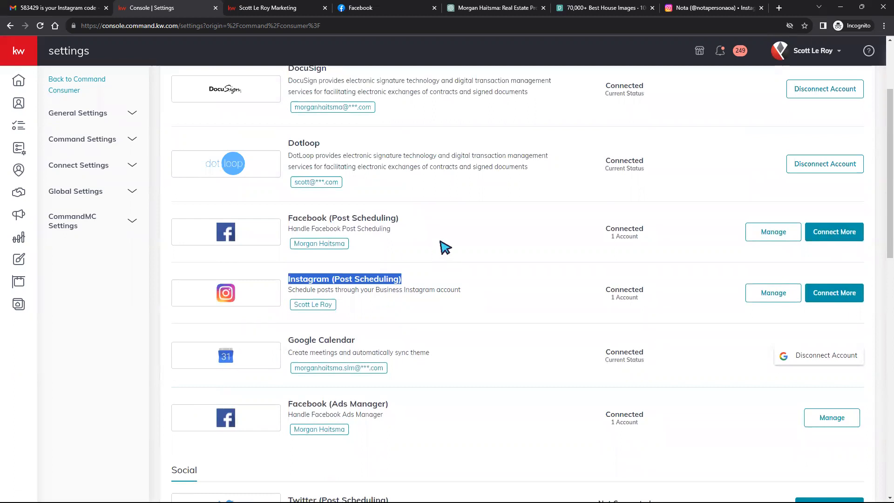
pyautogui.click(381, 9)
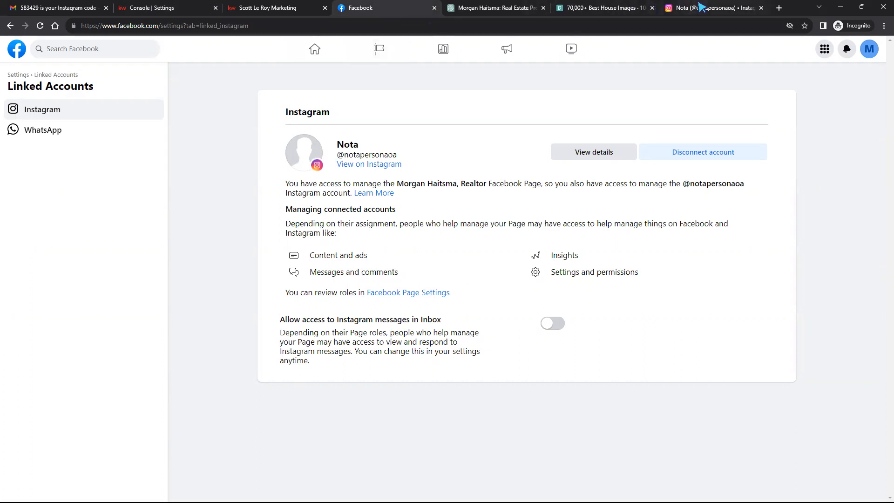
# Step: Close the agent's marketing site tab and return to the KW Command Settings tab
pyautogui.click(256, 8)
pyautogui.click(367, 6)
pyautogui.click(324, 7)
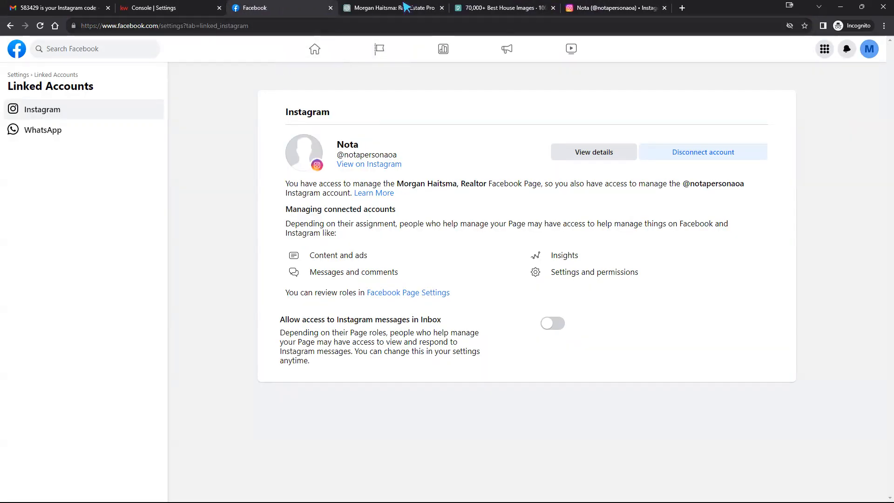
pyautogui.click(165, 10)
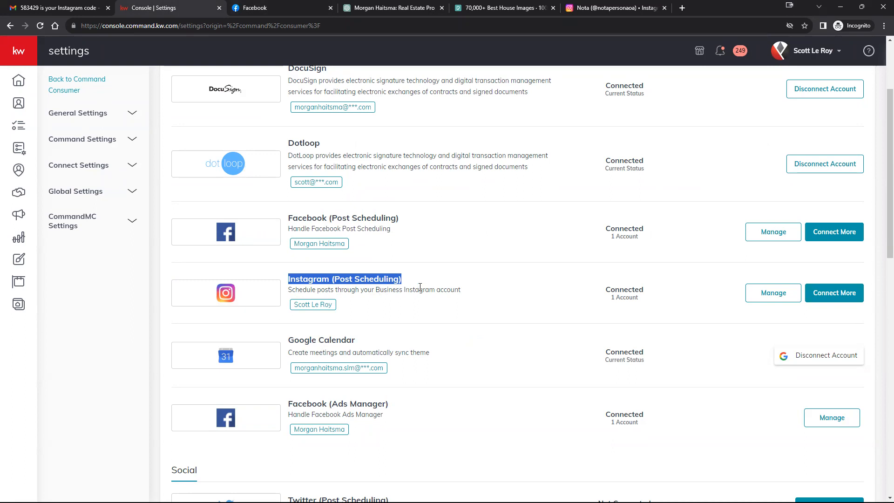
# Step: Begin connecting another Facebook (Post Scheduling) account from the Settings page
pyautogui.click(544, 313)
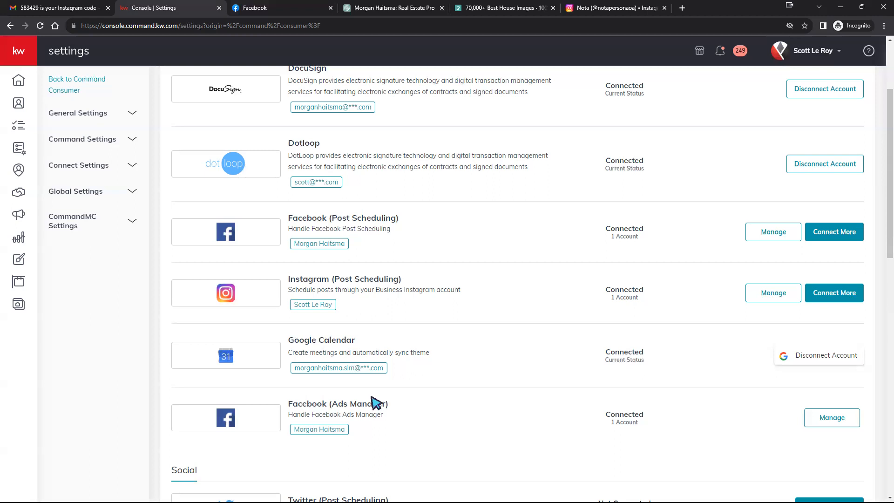
pyautogui.click(840, 236)
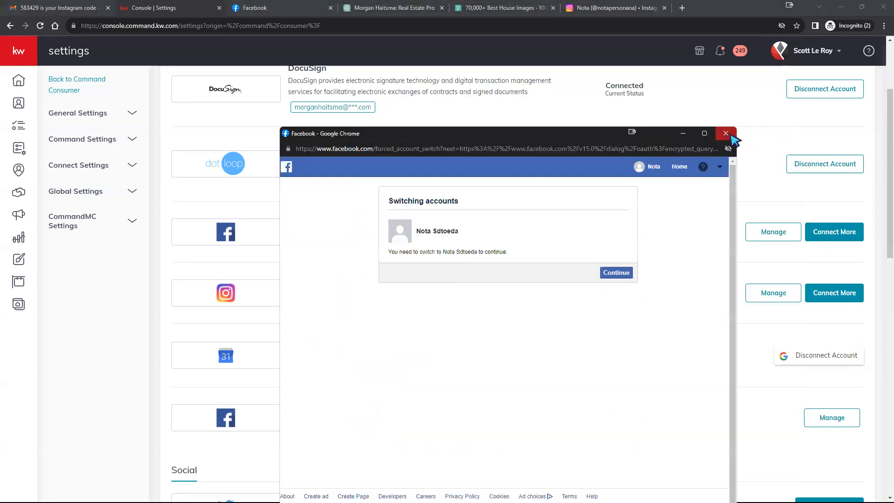
# Step: Close the account-switch popup and disconnect the Facebook (Post Scheduling) account
pyautogui.click(728, 137)
pyautogui.click(774, 233)
pyautogui.click(534, 275)
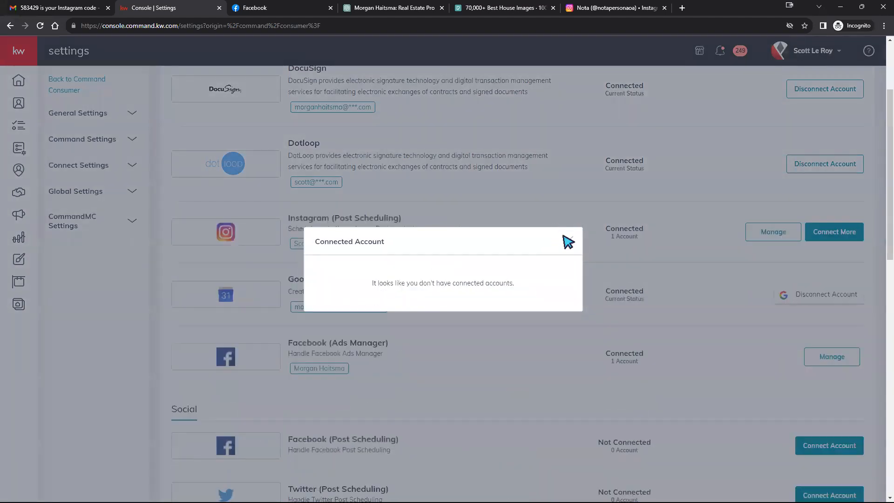
pyautogui.click(569, 238)
# Step: Disconnect the linked account from Facebook (Ads Manager) and save the change
pyautogui.click(831, 357)
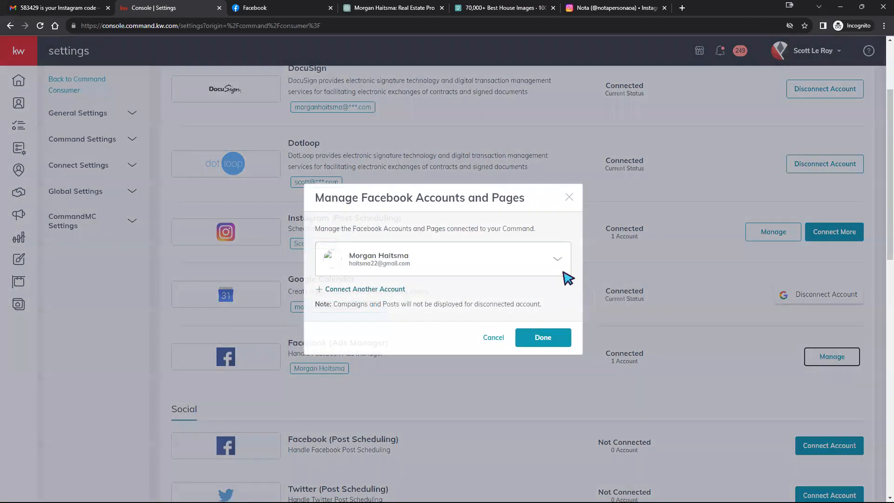
pyautogui.click(549, 261)
pyautogui.click(336, 335)
pyautogui.click(519, 309)
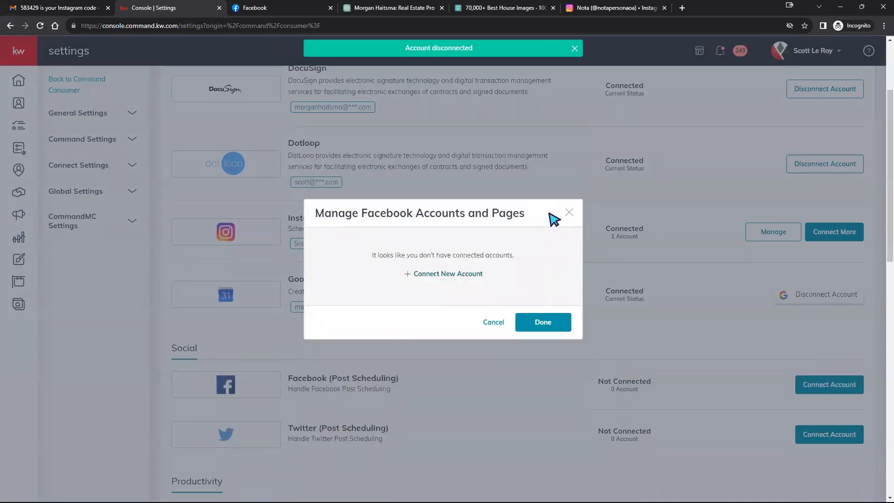
pyautogui.click(541, 321)
pyautogui.scroll(-3, 456, 230)
pyautogui.moveTo(172, 208); pyautogui.dragTo(207, 214)
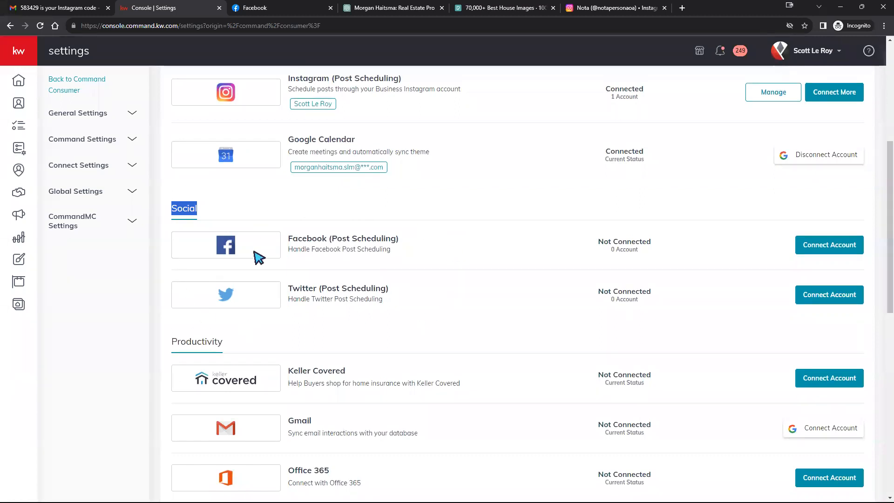
pyautogui.scroll(-7, 414, 265)
pyautogui.scroll(-1, 417, 269)
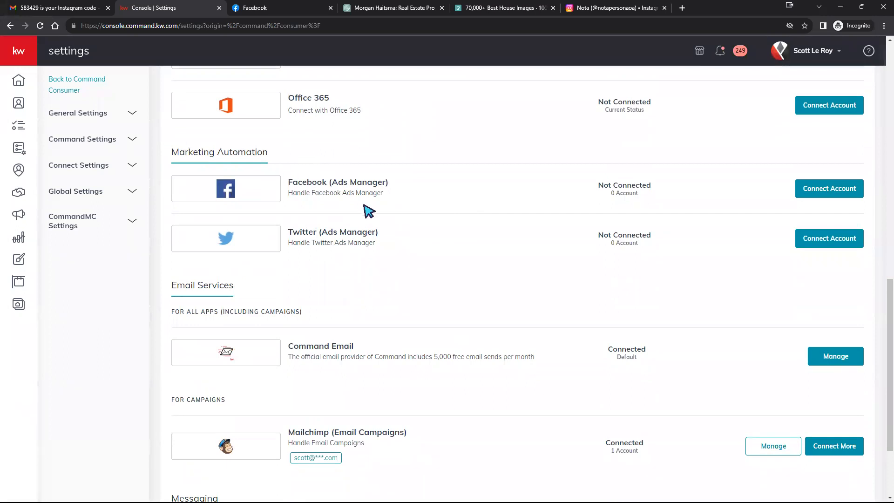
pyautogui.scroll(2, 606, 238)
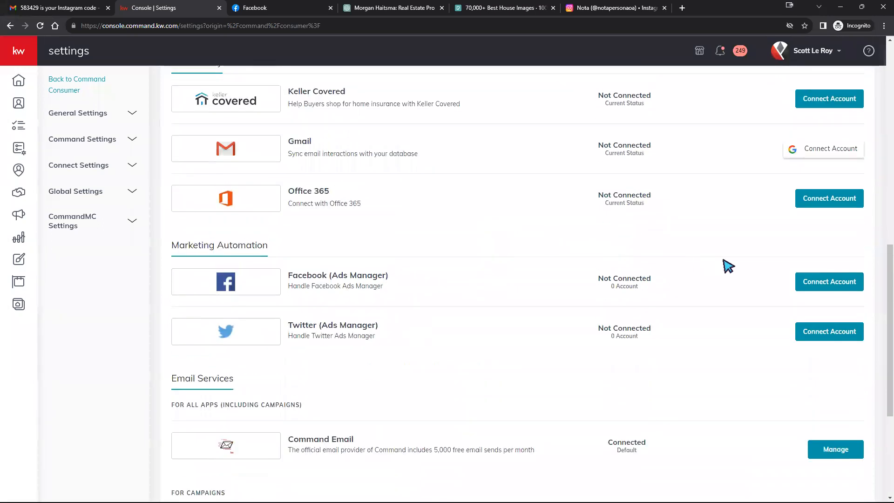
# Step: Authorize Keller Williams with a different Facebook account for Ads Manager
pyautogui.click(814, 283)
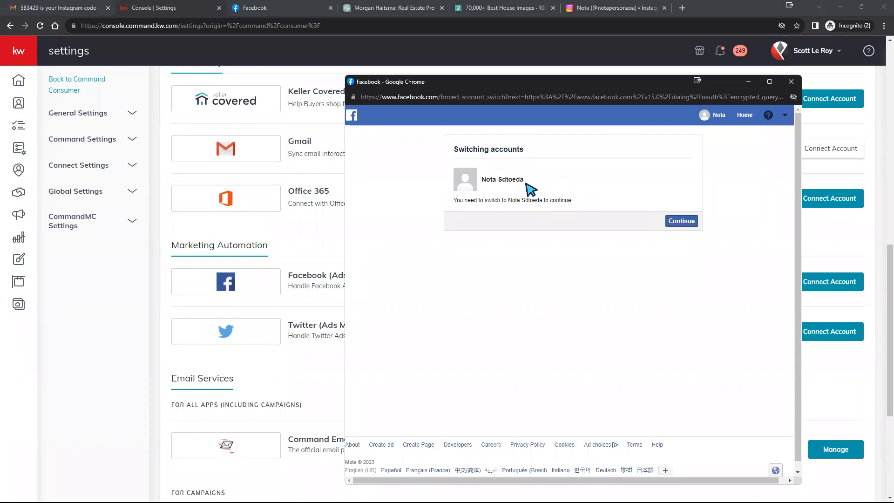
pyautogui.moveTo(528, 182); pyautogui.dragTo(473, 180)
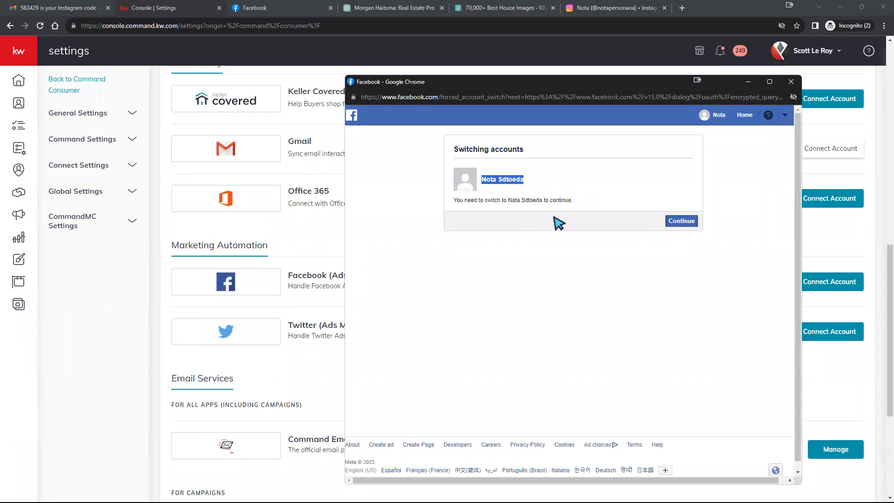
pyautogui.click(691, 223)
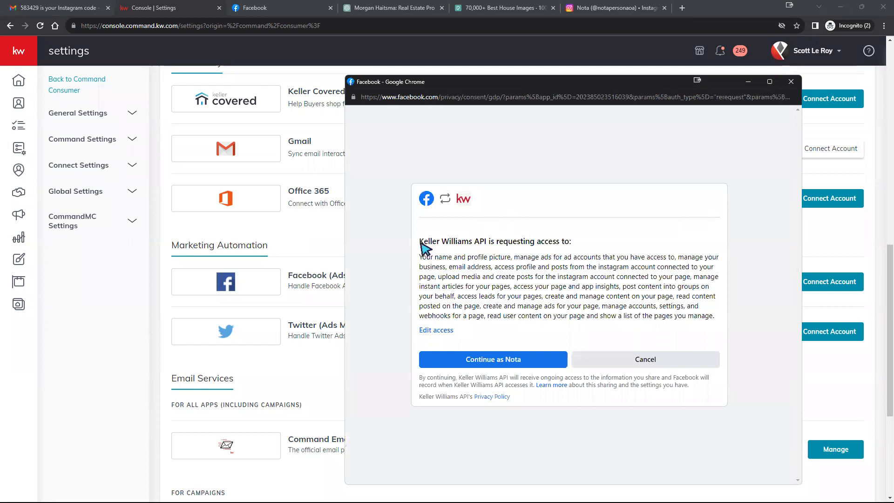
pyautogui.moveTo(421, 242); pyautogui.dragTo(588, 248)
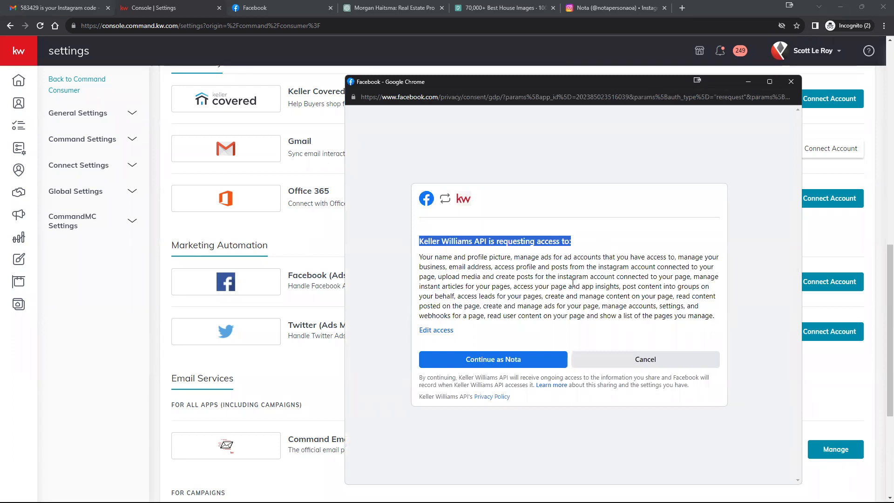
pyautogui.click(510, 361)
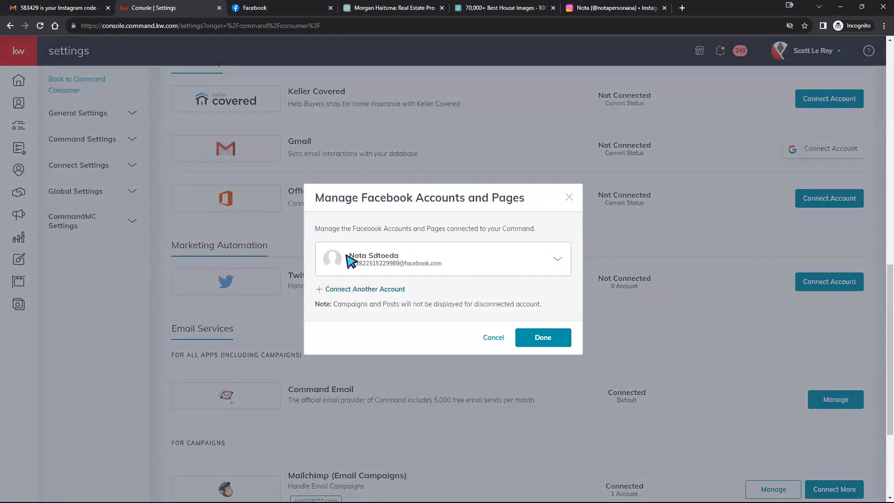
# Step: Select the realtor business page and continue to Facebook's Lead Ad Terms
pyautogui.click(562, 262)
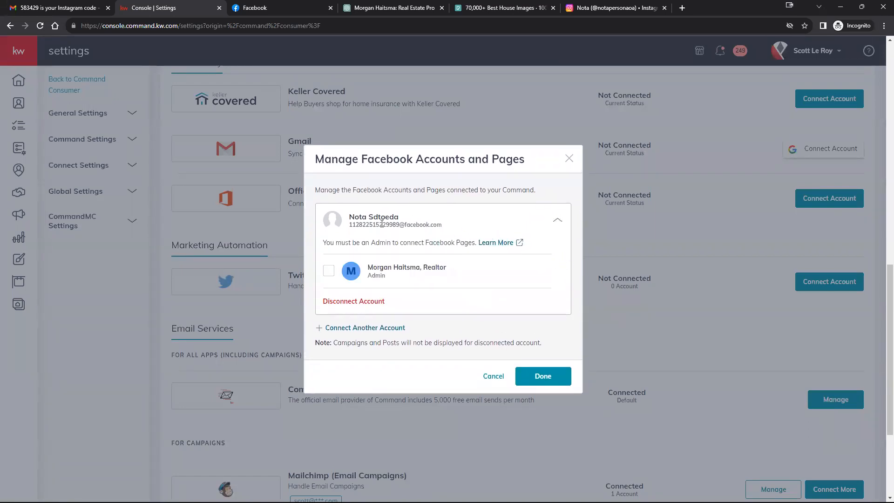
pyautogui.click(329, 272)
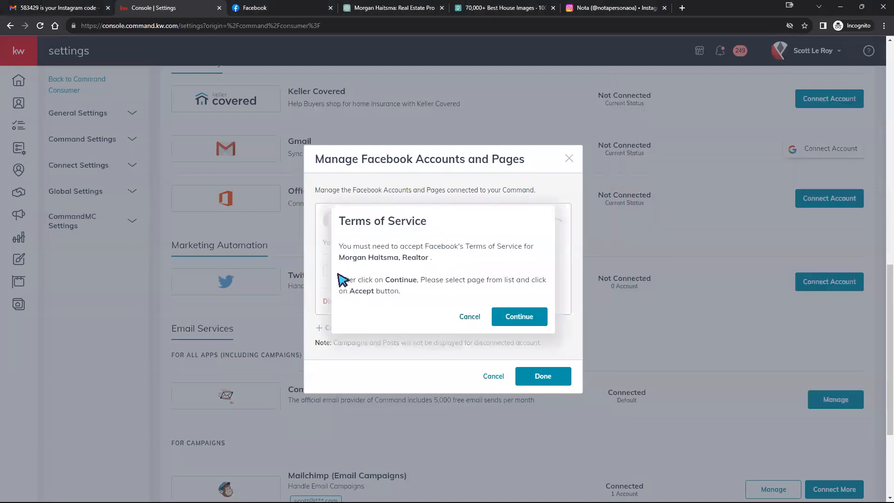
pyautogui.click(515, 315)
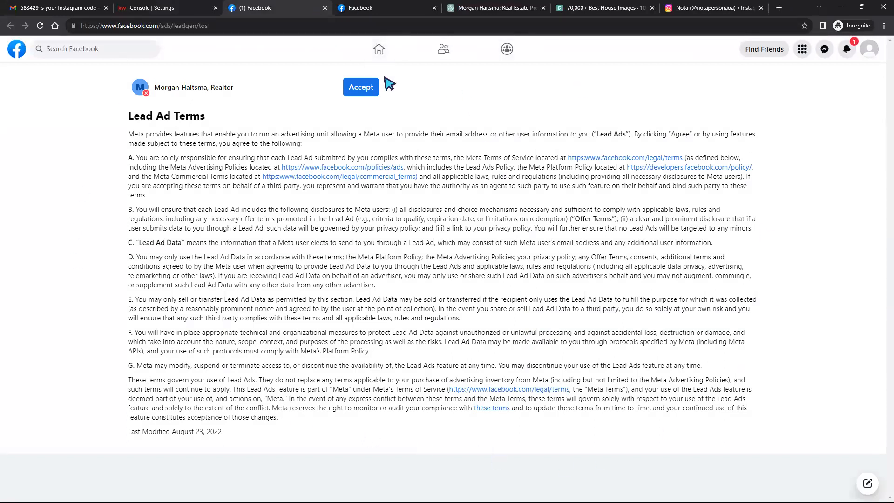
# Step: Accept the Lead Ad Terms, then tick the realtor page in KW Command's Ads Manager dialog
pyautogui.click(357, 92)
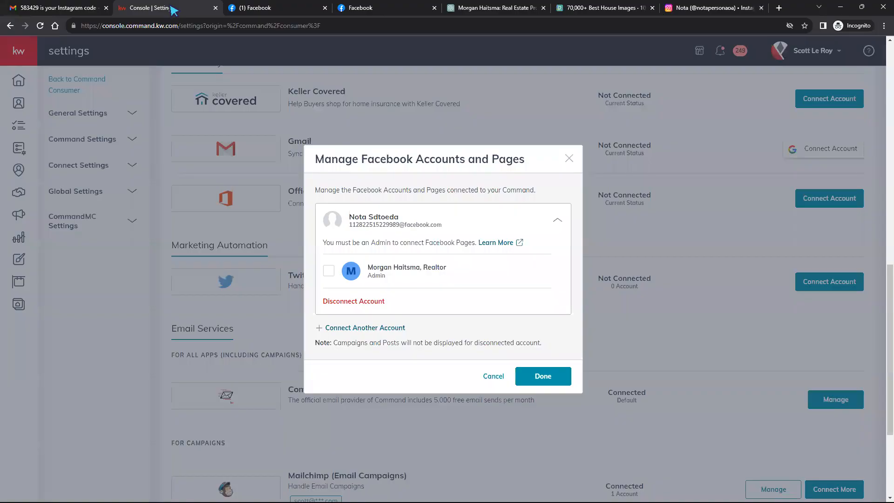
pyautogui.click(174, 9)
pyautogui.click(327, 274)
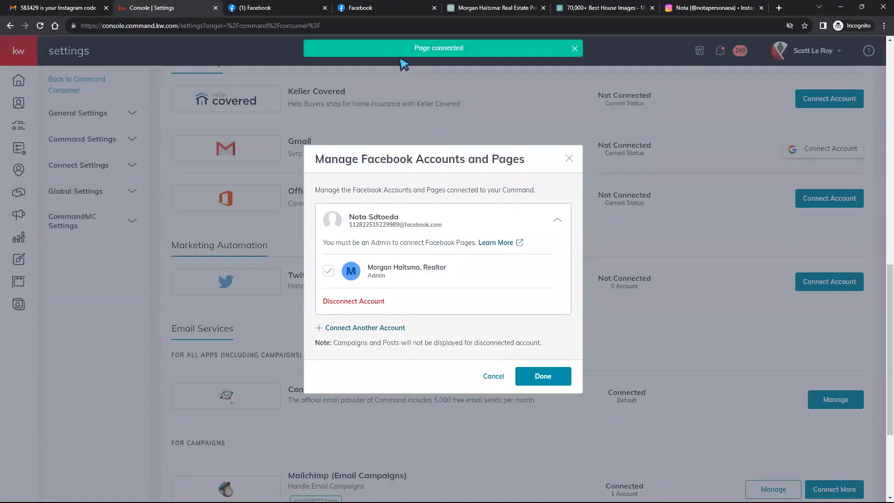
# Step: Save the Ads Manager page and connect the realtor page for Facebook (Post Scheduling)
pyautogui.click(539, 371)
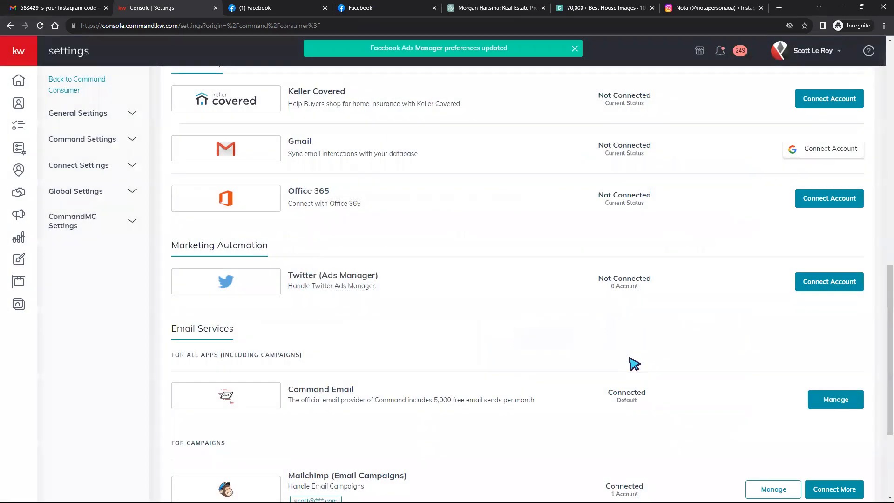
pyautogui.scroll(8, 644, 365)
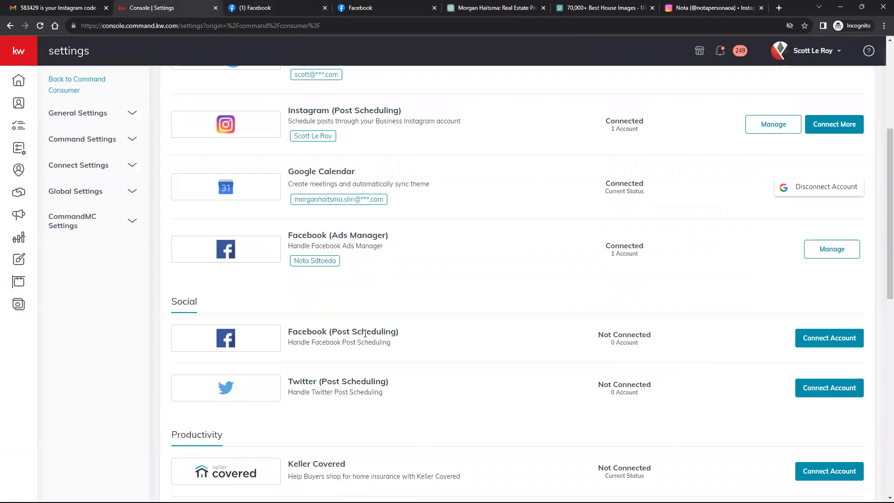
pyautogui.click(809, 340)
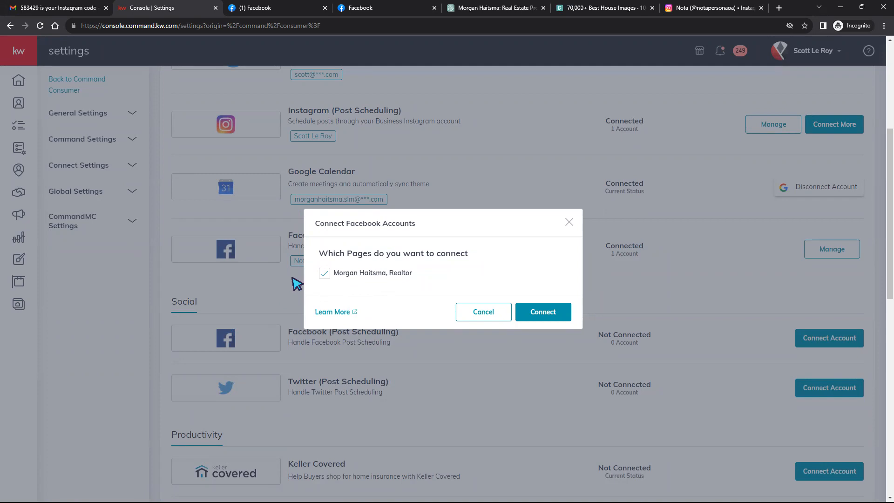
pyautogui.click(540, 314)
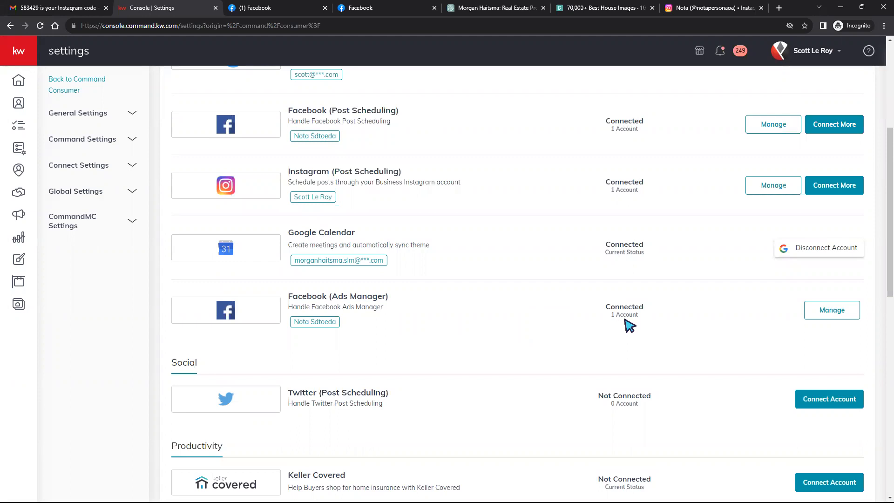
pyautogui.scroll(5, 461, 342)
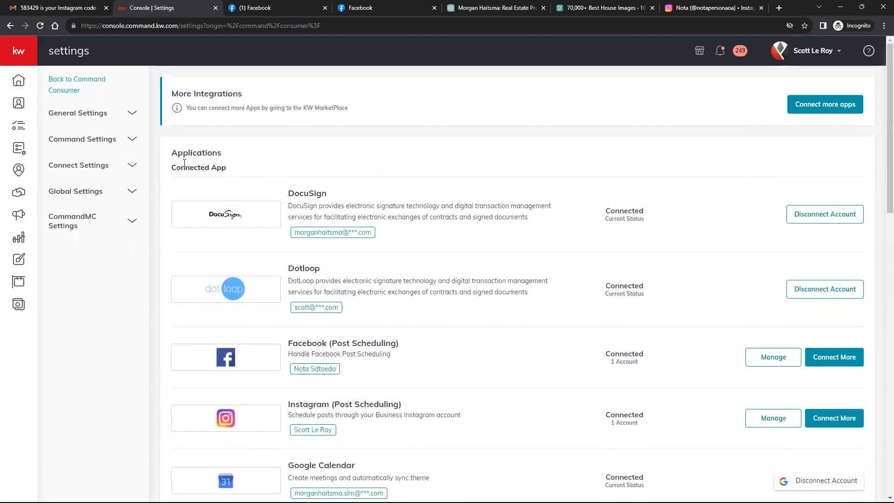
pyautogui.scroll(-3, 184, 163)
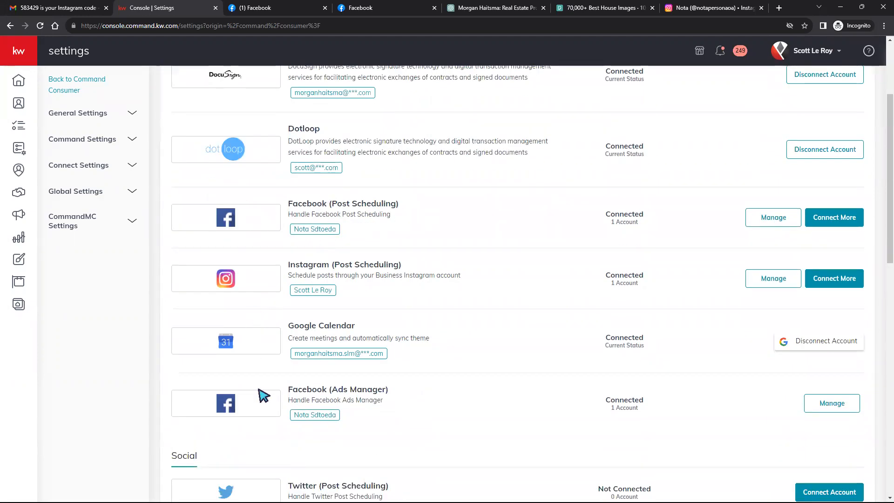
pyautogui.scroll(-1, 371, 419)
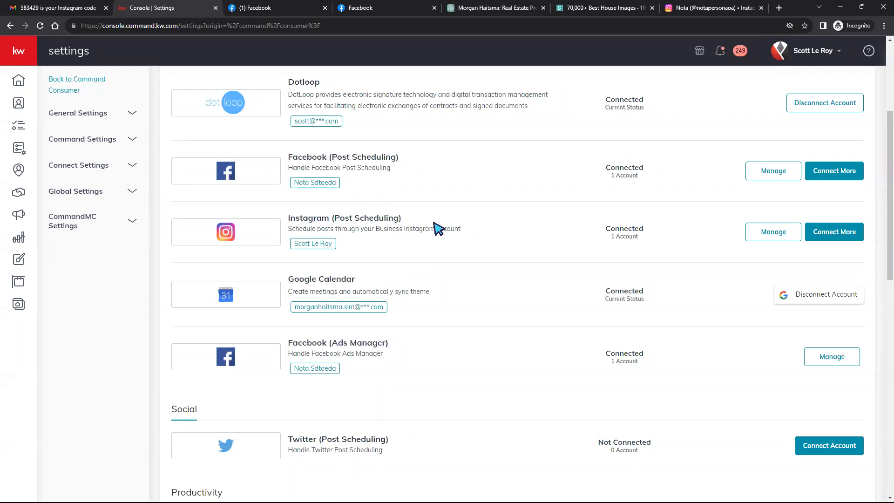
# Step: Try adding another Instagram account, refresh the empty page list, and open Facebook's Create a Page form
pyautogui.click(843, 233)
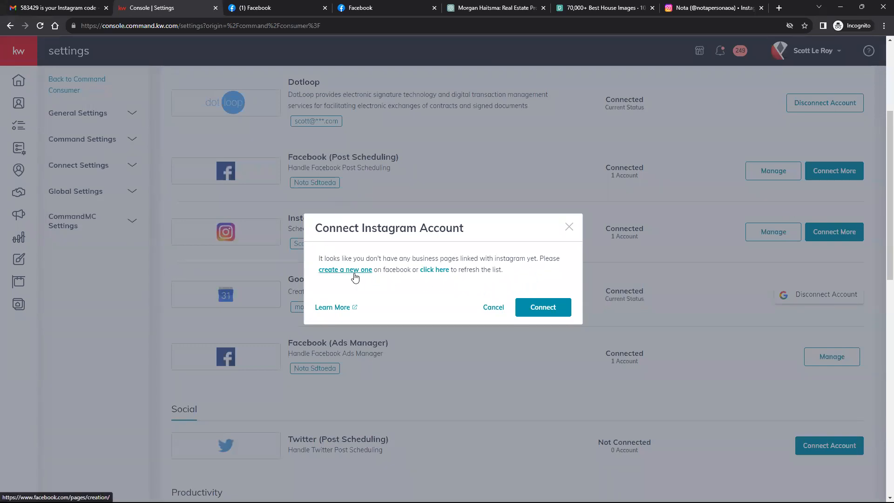
pyautogui.click(435, 270)
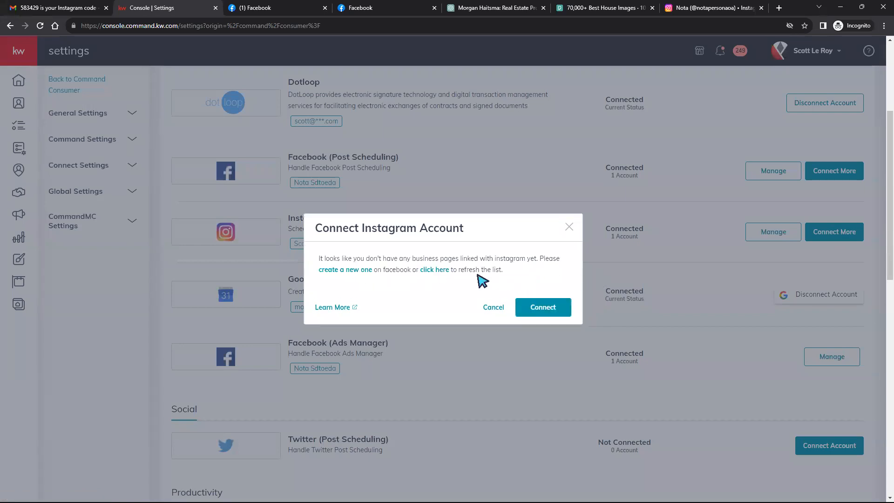
pyautogui.click(348, 270)
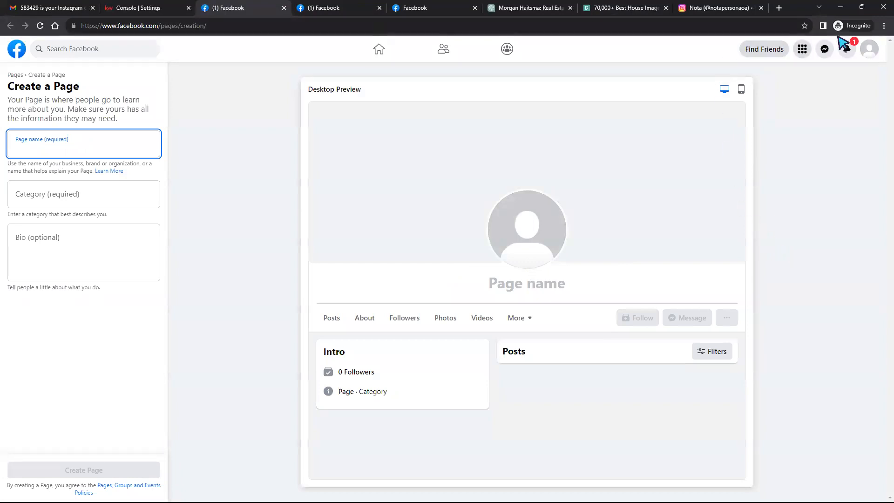
# Step: Check the Facebook account menu and reload the Instagram profile, then return to KW Command settings
pyautogui.click(870, 50)
pyautogui.click(870, 49)
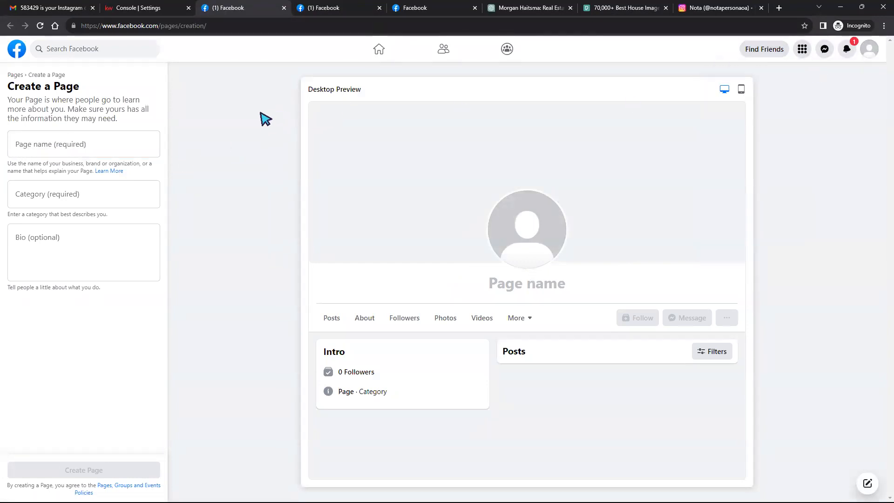
pyautogui.click(712, 7)
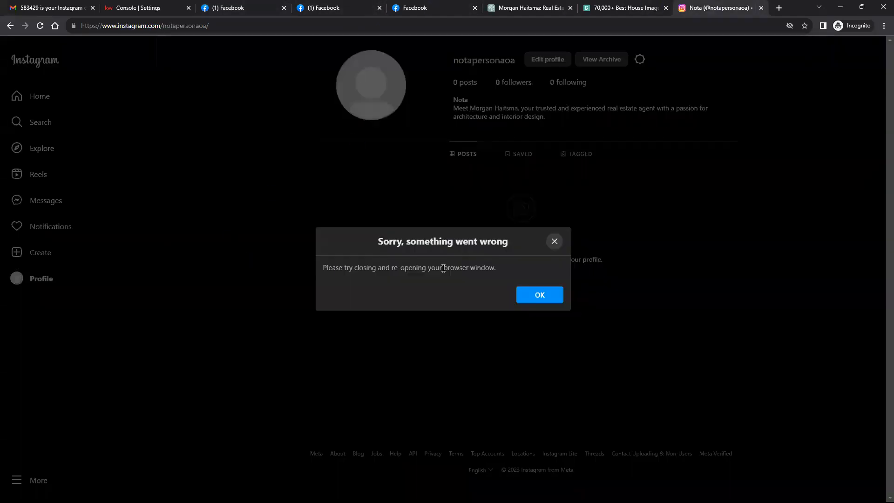
pyautogui.click(554, 242)
pyautogui.click(40, 26)
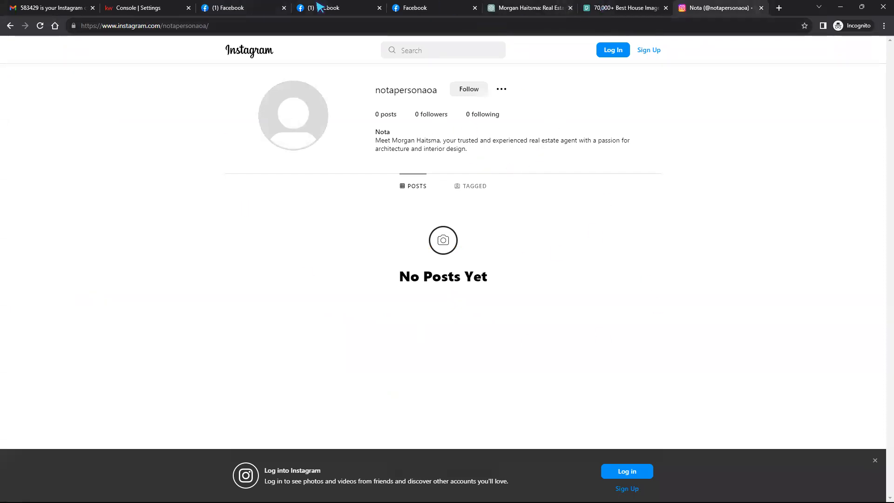
pyautogui.click(132, 8)
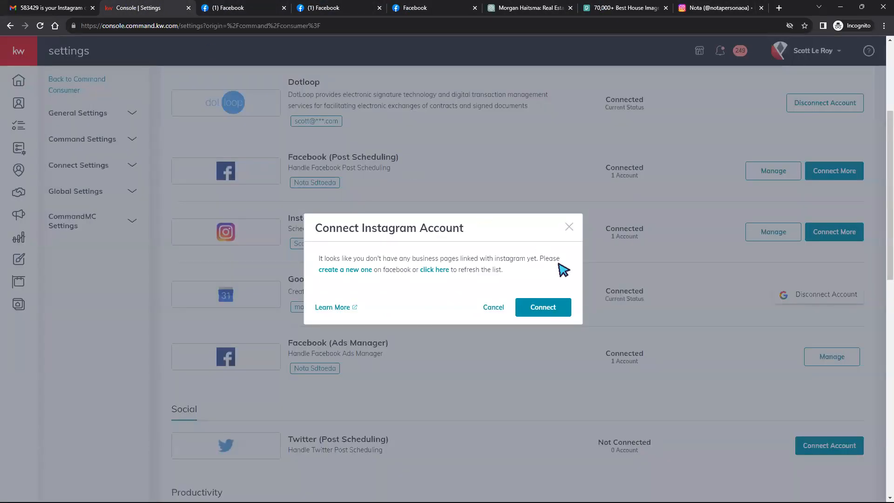
pyautogui.click(569, 228)
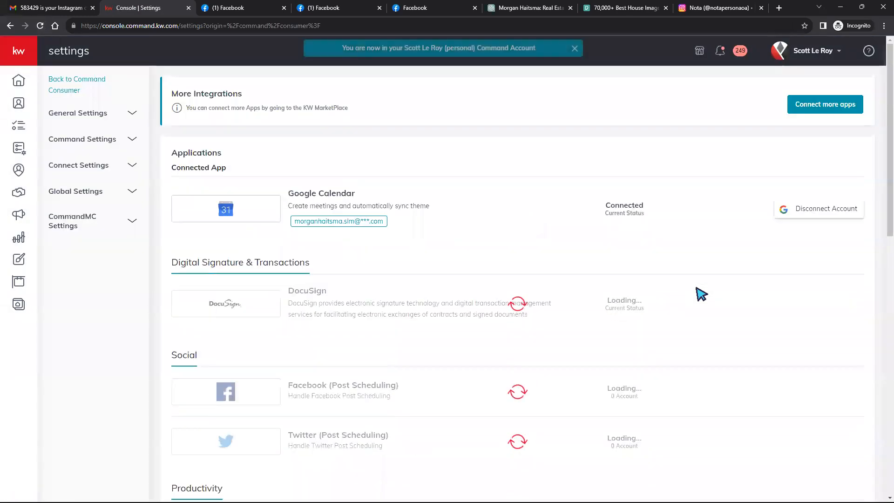
# Step: Try connecting another Instagram account for post scheduling, then dismiss the connection dialog
pyautogui.scroll(-2, 735, 283)
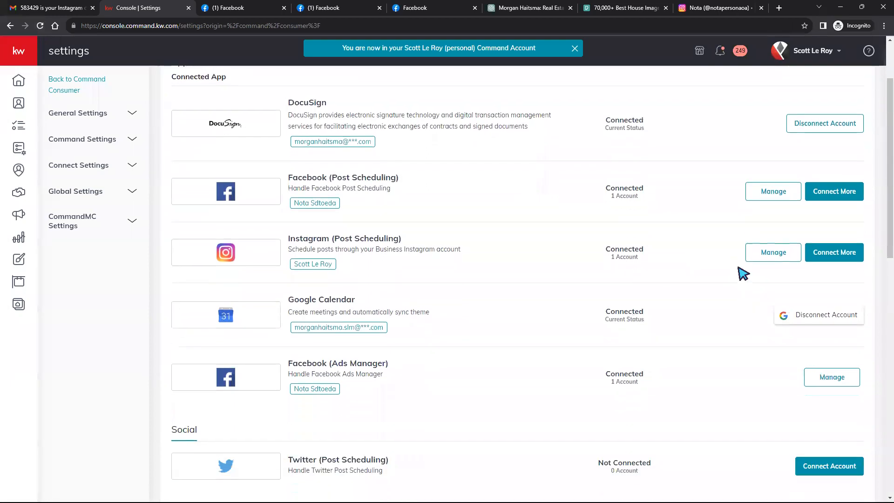
pyautogui.scroll(-2, 741, 274)
pyautogui.scroll(1, 741, 275)
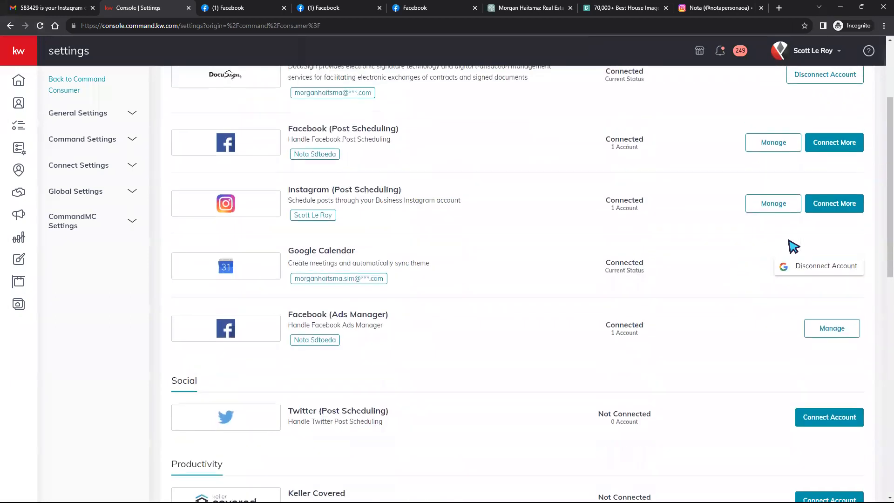
pyautogui.click(841, 210)
pyautogui.click(844, 279)
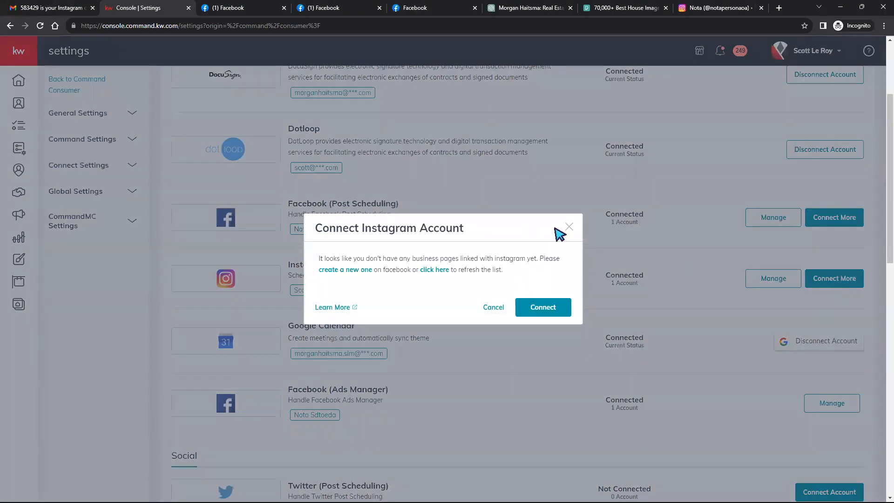
pyautogui.click(569, 227)
# Step: Disconnect the Instagram post-scheduling account and attempt reconnecting through a new Facebook business Page
pyautogui.click(767, 278)
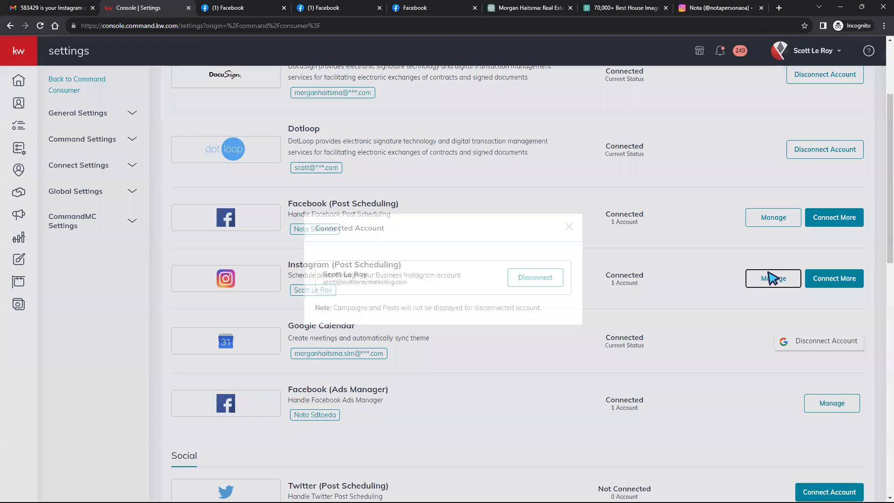
pyautogui.click(555, 278)
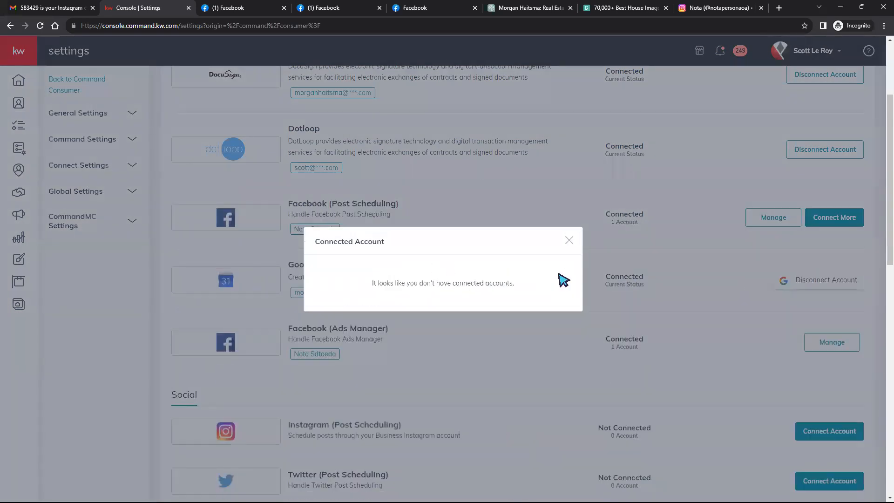
pyautogui.click(569, 240)
pyautogui.click(823, 431)
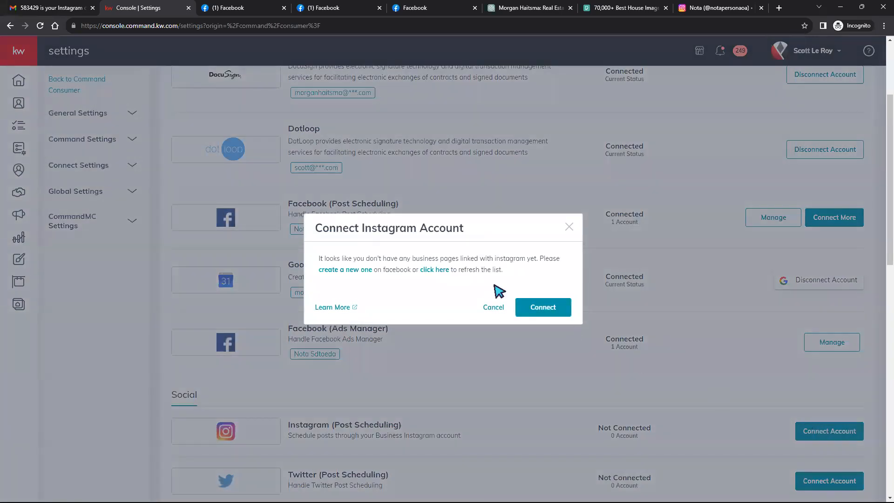
pyautogui.click(366, 274)
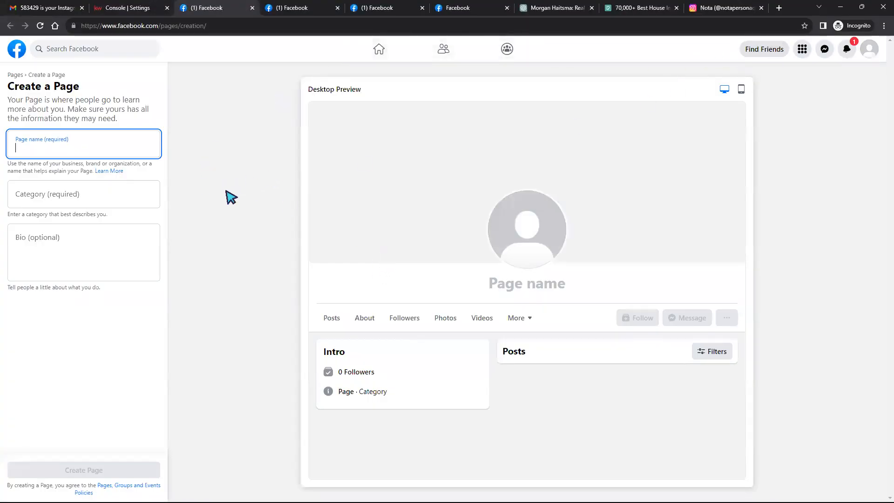
# Step: Close the extra Facebook page-creation tabs and dismiss the Connect Instagram dialog in KW Command
pyautogui.click(252, 8)
pyautogui.click(245, 15)
pyautogui.click(252, 8)
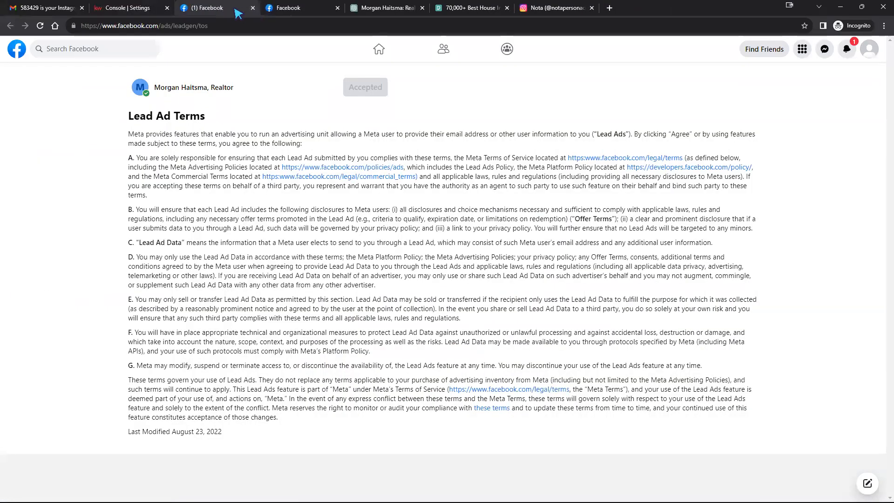
pyautogui.click(129, 8)
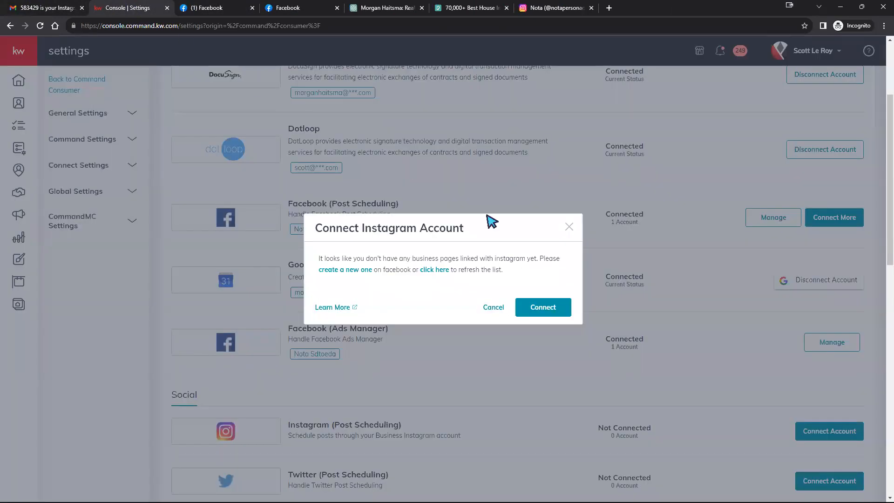
pyautogui.click(569, 226)
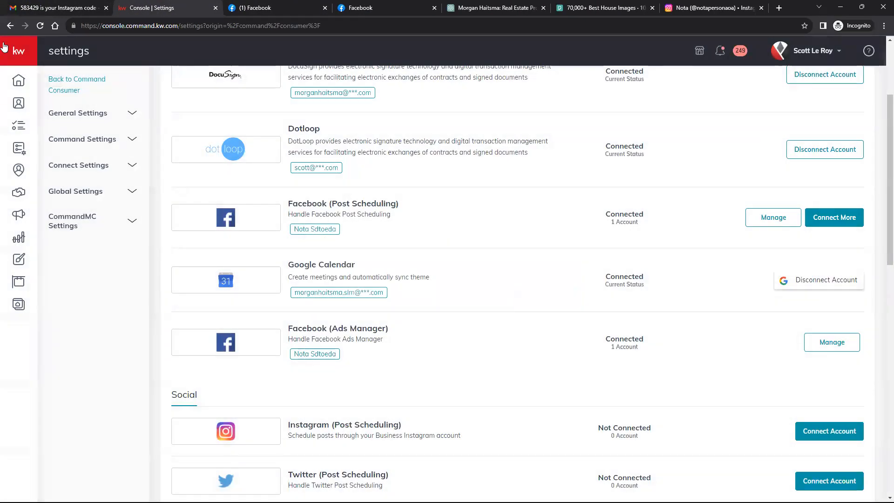
# Step: In Campaigns, start a paid Social Ad campaign, then cancel the form
pyautogui.moveTo(52, 103)
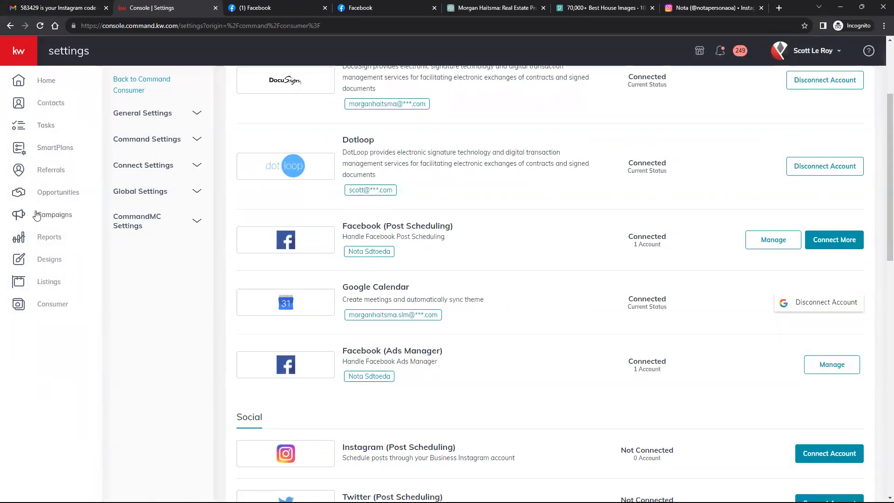
pyautogui.click(53, 217)
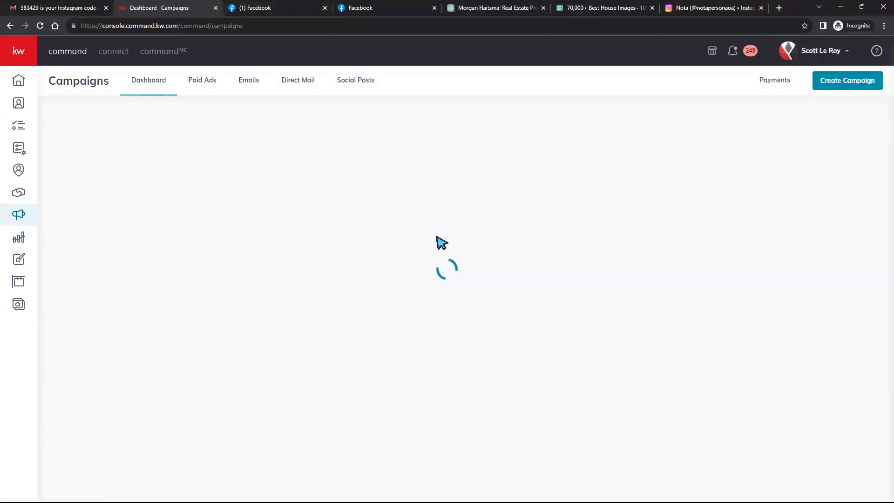
pyautogui.click(827, 82)
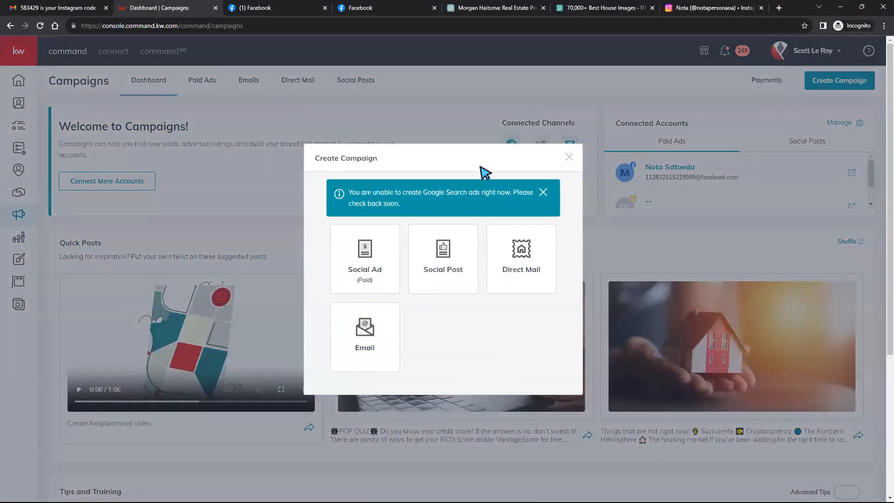
pyautogui.click(379, 261)
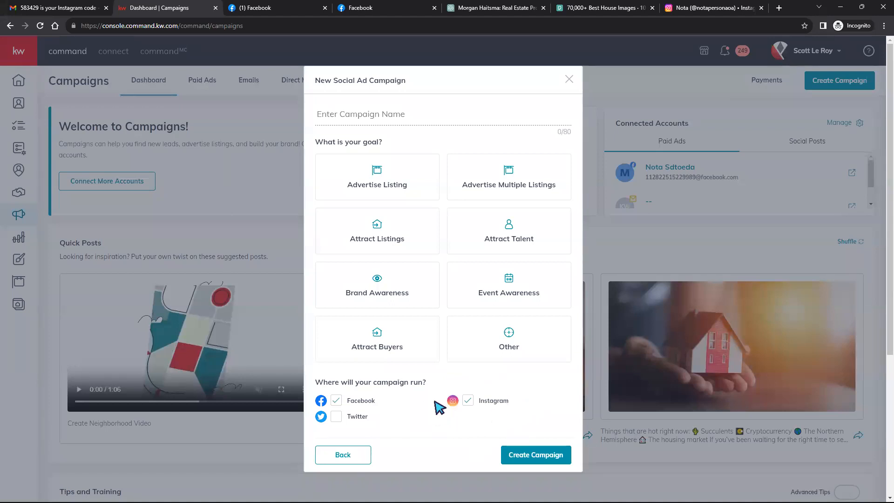
pyautogui.click(569, 79)
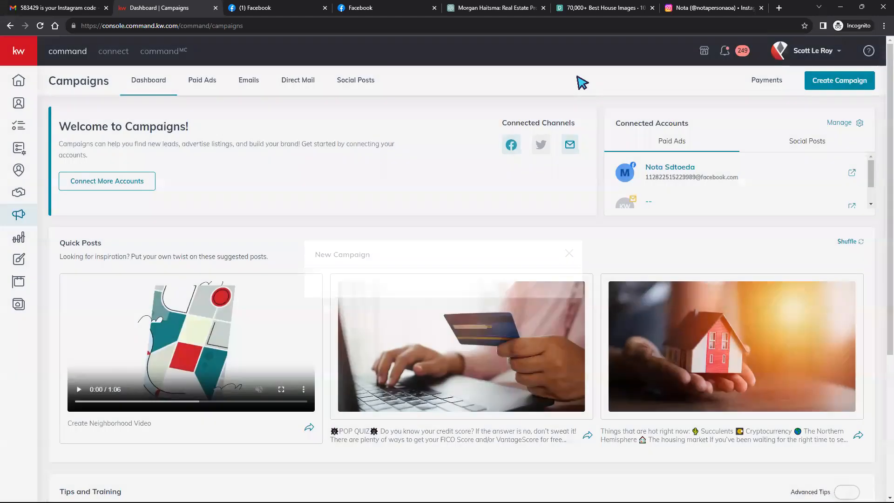
# Step: Create a Social Post campaign and review its targeted and preview accounts
pyautogui.click(839, 81)
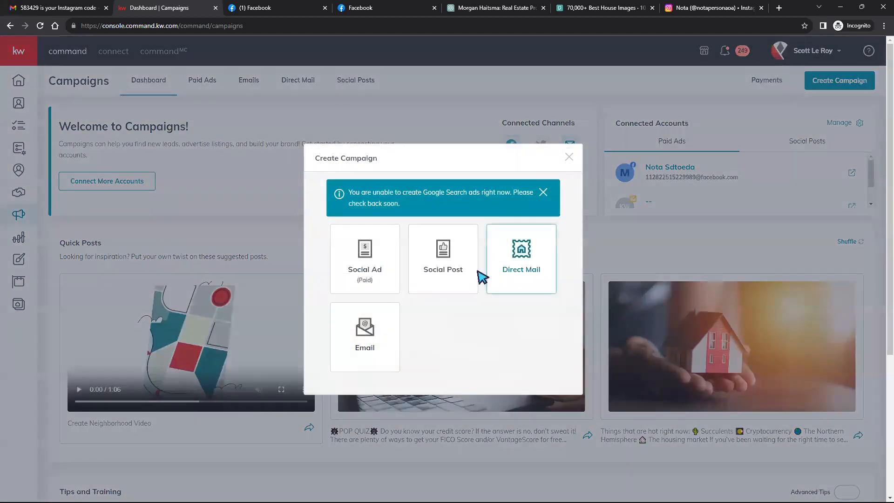
pyautogui.click(449, 262)
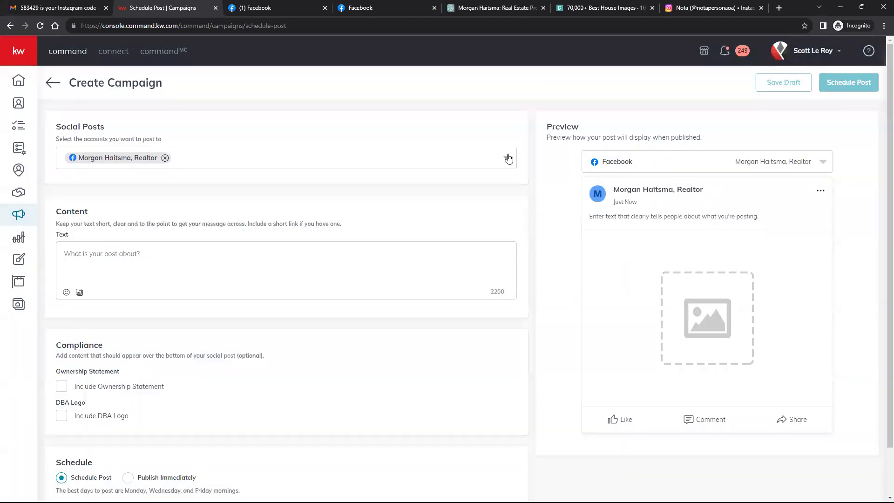
pyautogui.click(510, 158)
pyautogui.click(695, 162)
pyautogui.click(694, 162)
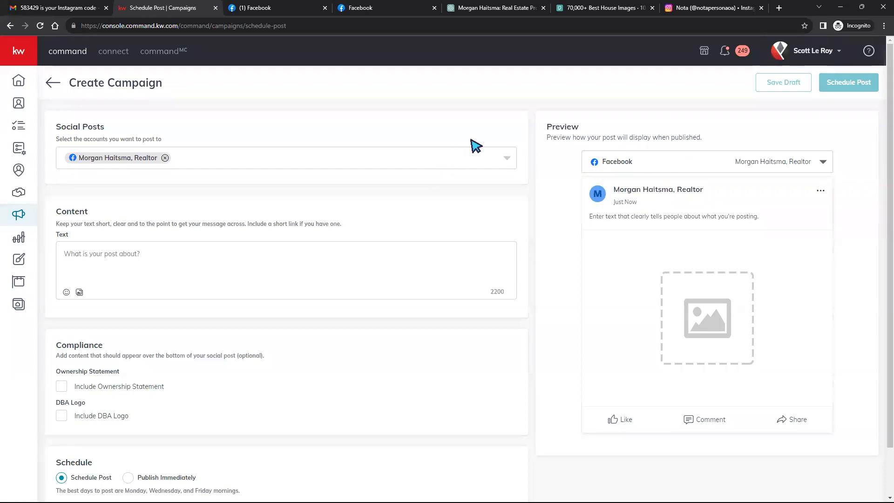
pyautogui.click(717, 9)
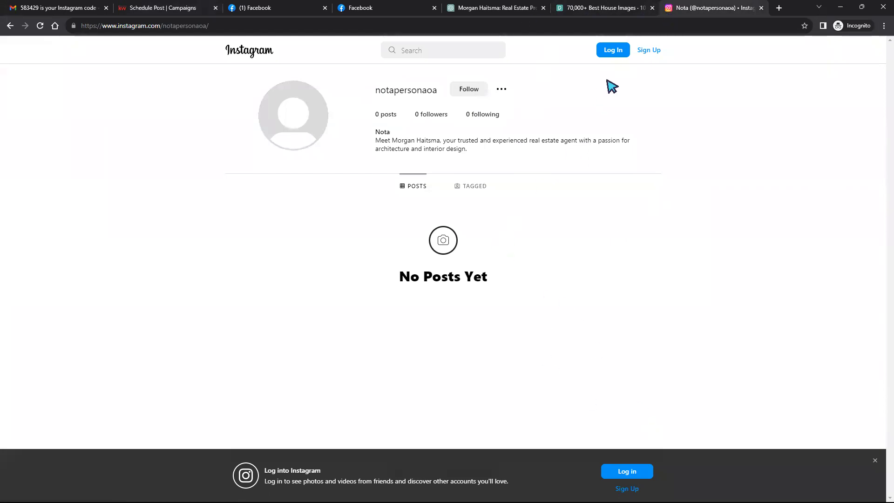
# Step: Log in to the Instagram business account by pasting its e-mail and password
pyautogui.click(613, 50)
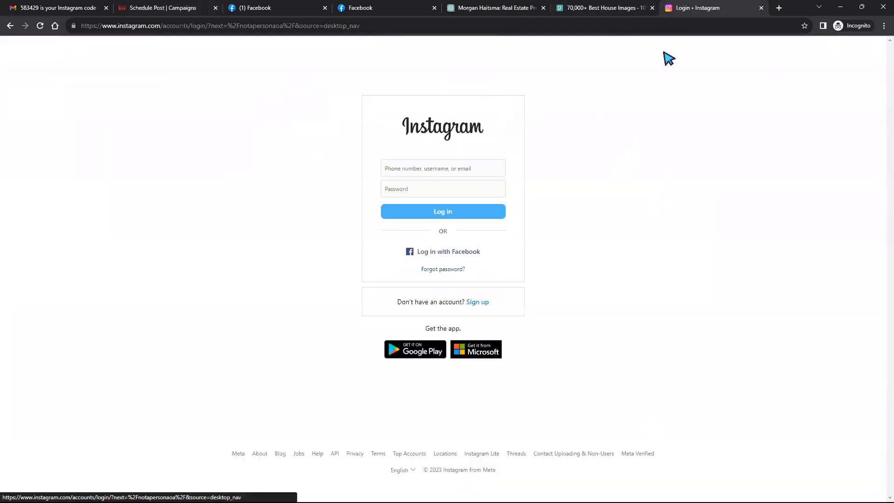
pyautogui.click(473, 170)
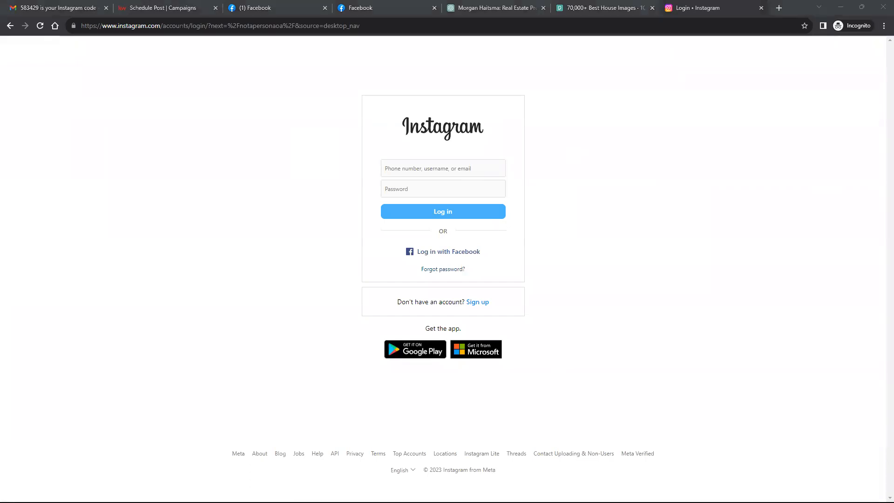
pyautogui.rightClick(438, 171)
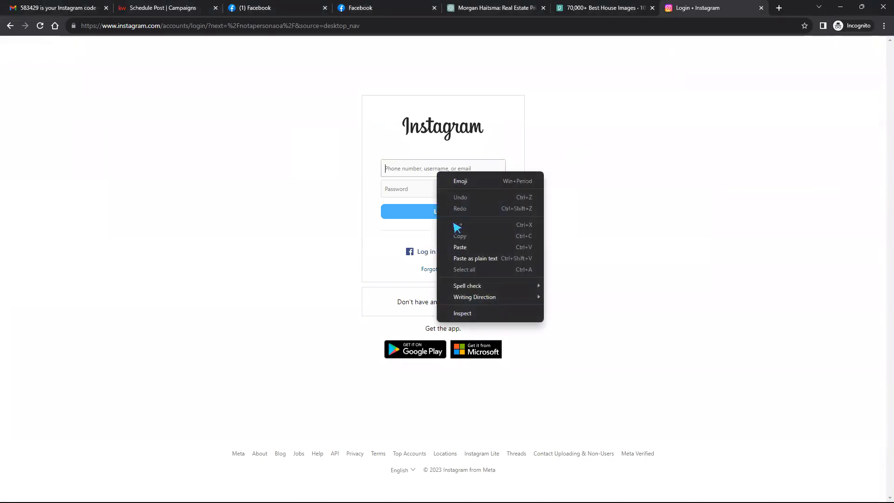
pyautogui.click(459, 247)
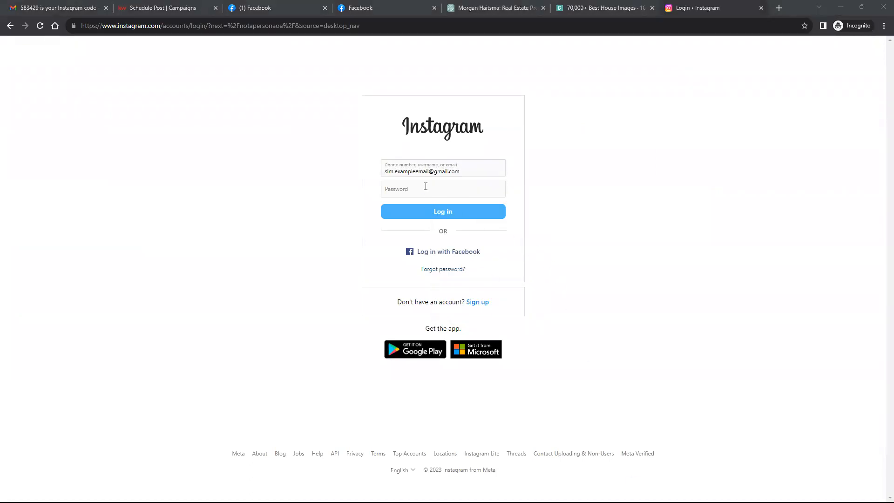
pyautogui.rightClick(424, 186)
pyautogui.click(477, 275)
pyautogui.click(474, 219)
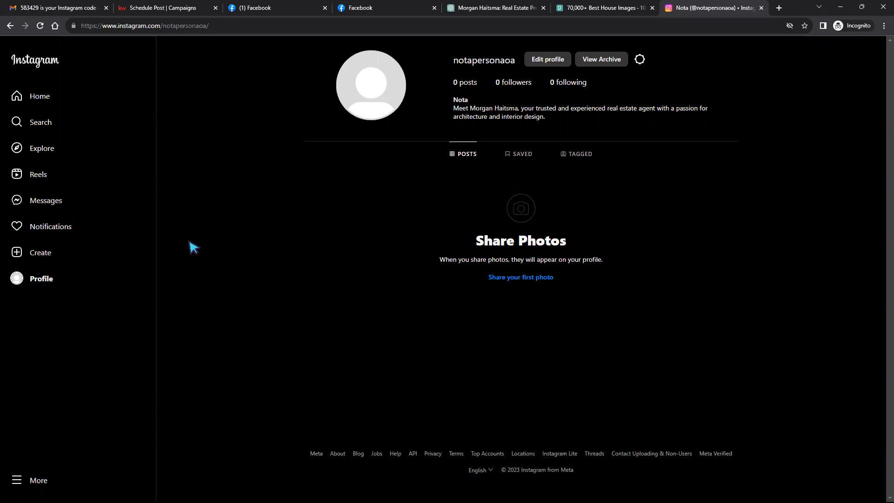
# Step: Look through Instagram's Create, More and profile settings menus, closing each, then go to Facebook's Linked Accounts tab
pyautogui.click(50, 252)
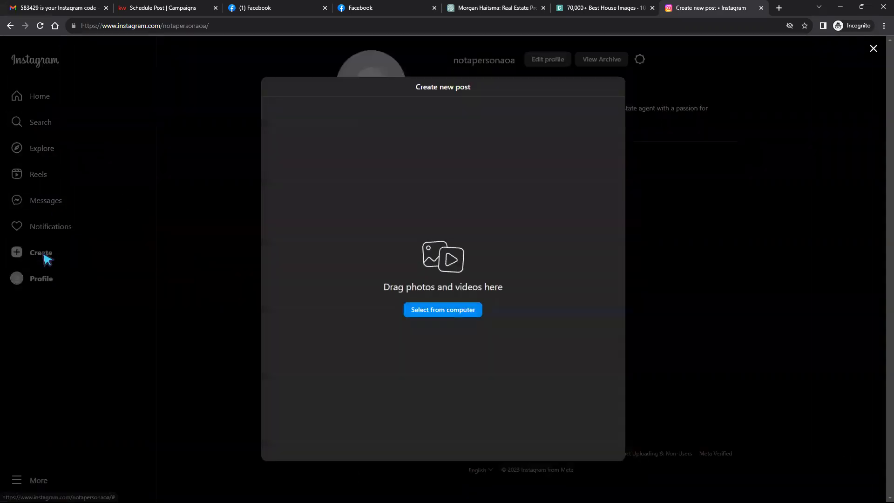
pyautogui.click(689, 239)
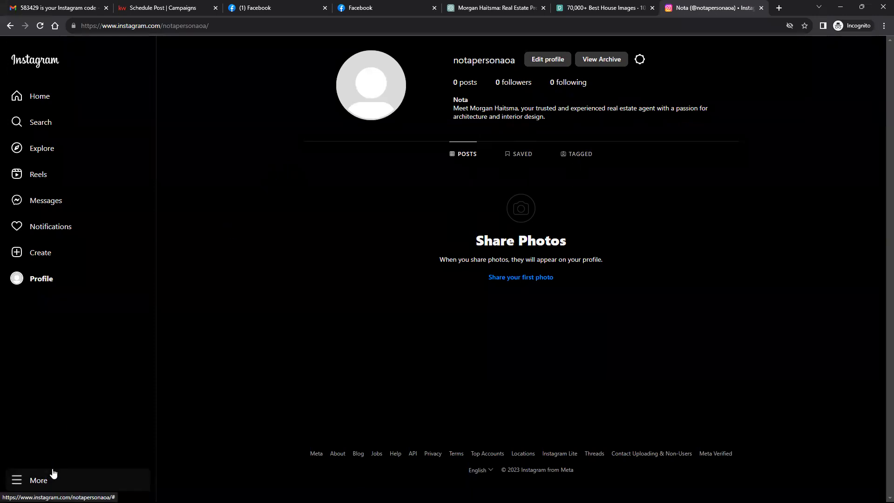
pyautogui.click(45, 482)
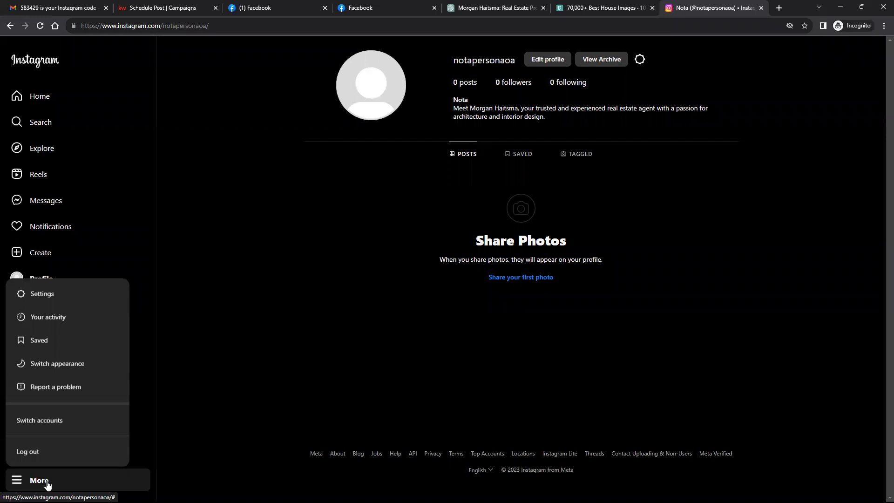
pyautogui.click(640, 60)
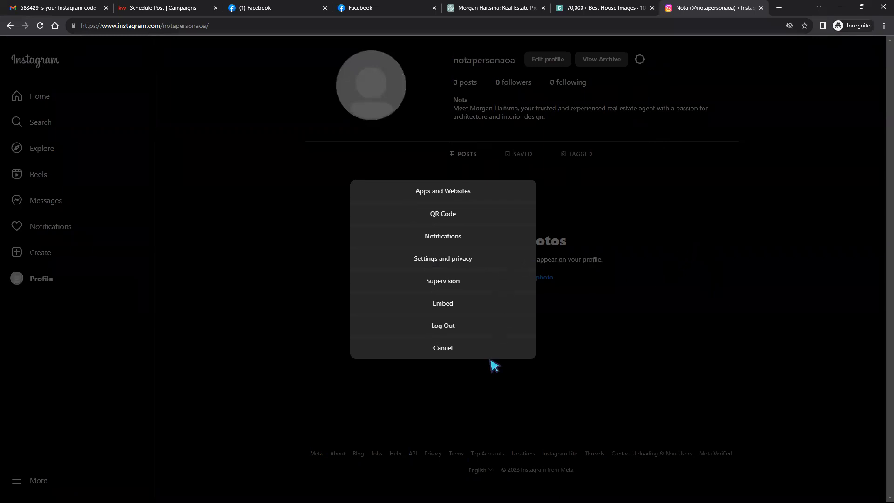
pyautogui.click(466, 353)
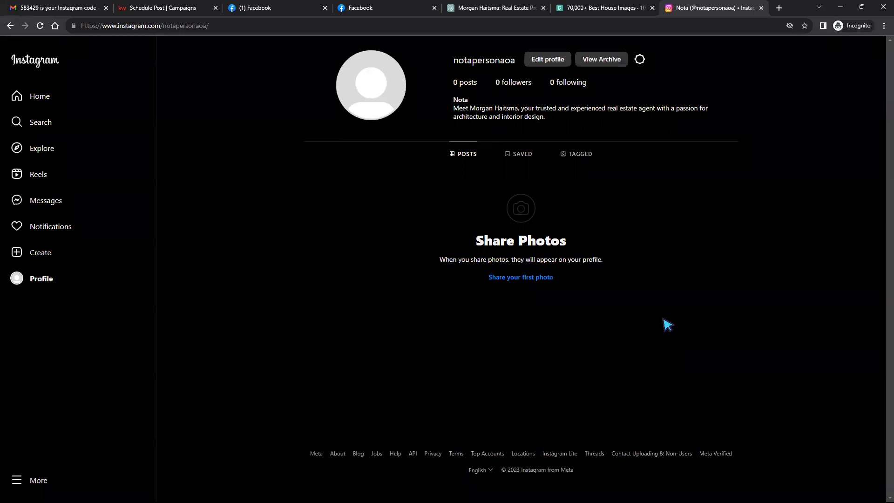
pyautogui.click(412, 13)
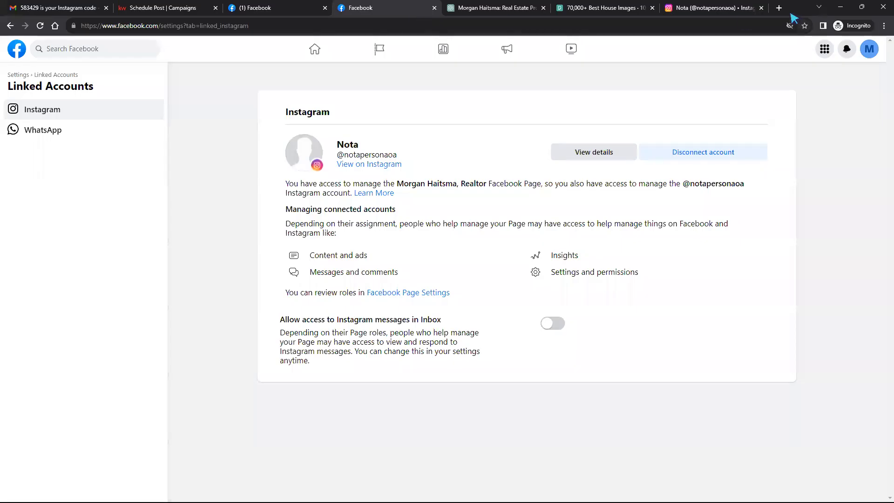